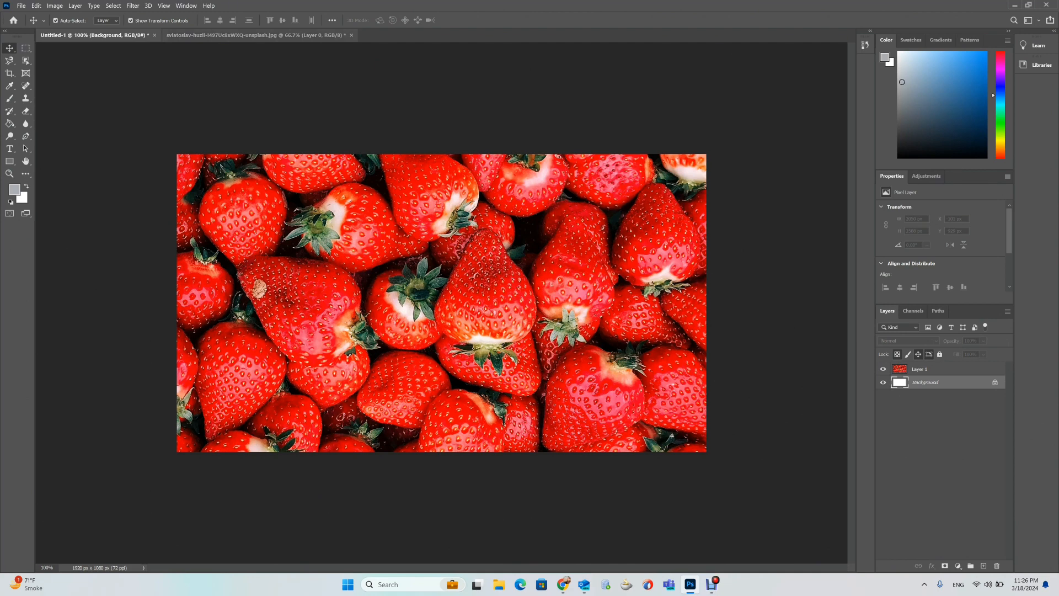
pyautogui.hotkey('ctrl', 'Tab')
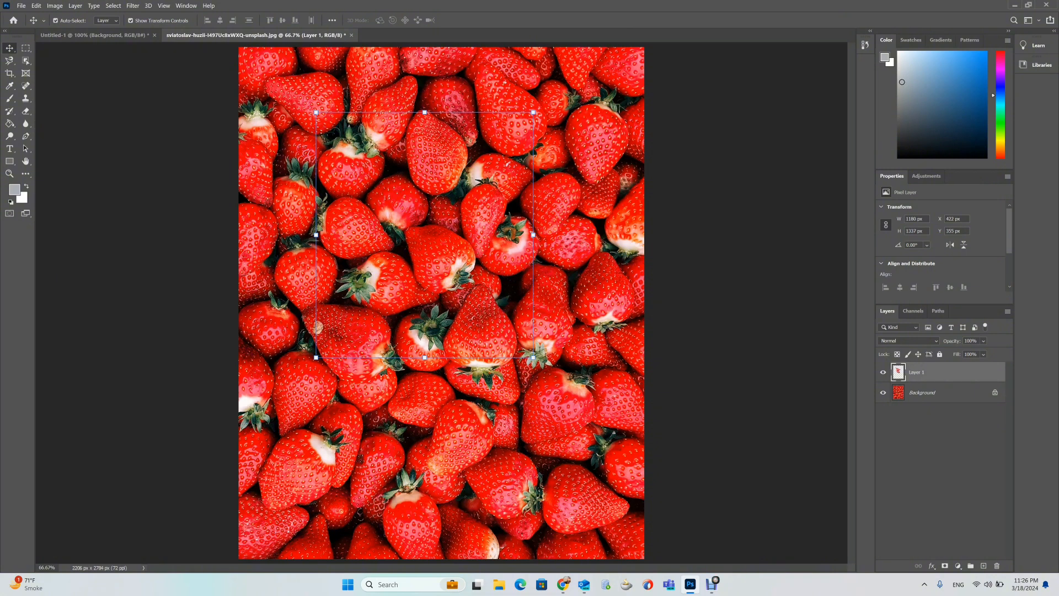
pyautogui.click(717, 287)
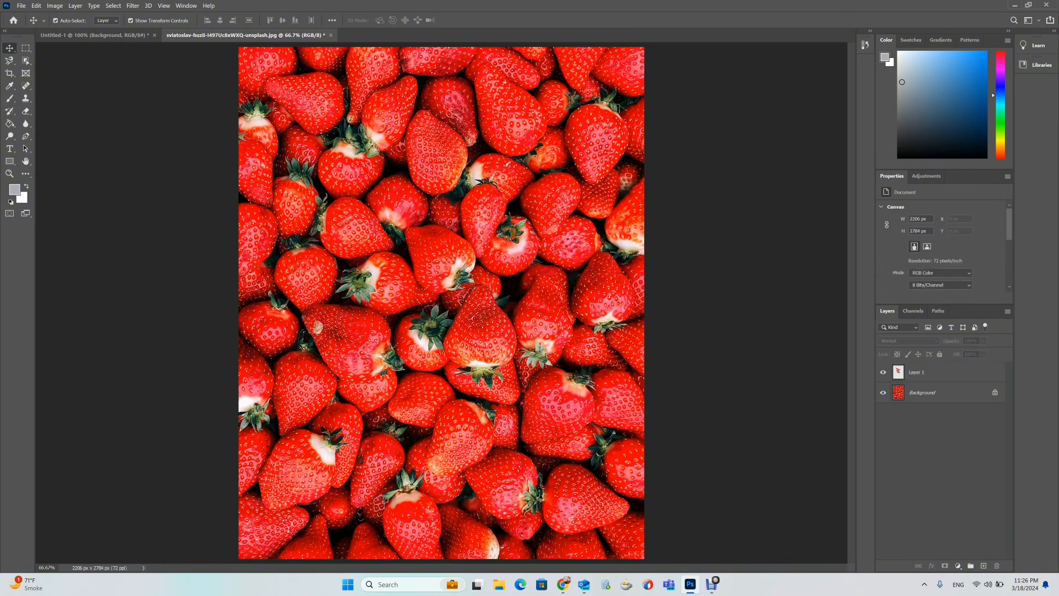
pyautogui.hotkey('ctrl', 'Tab')
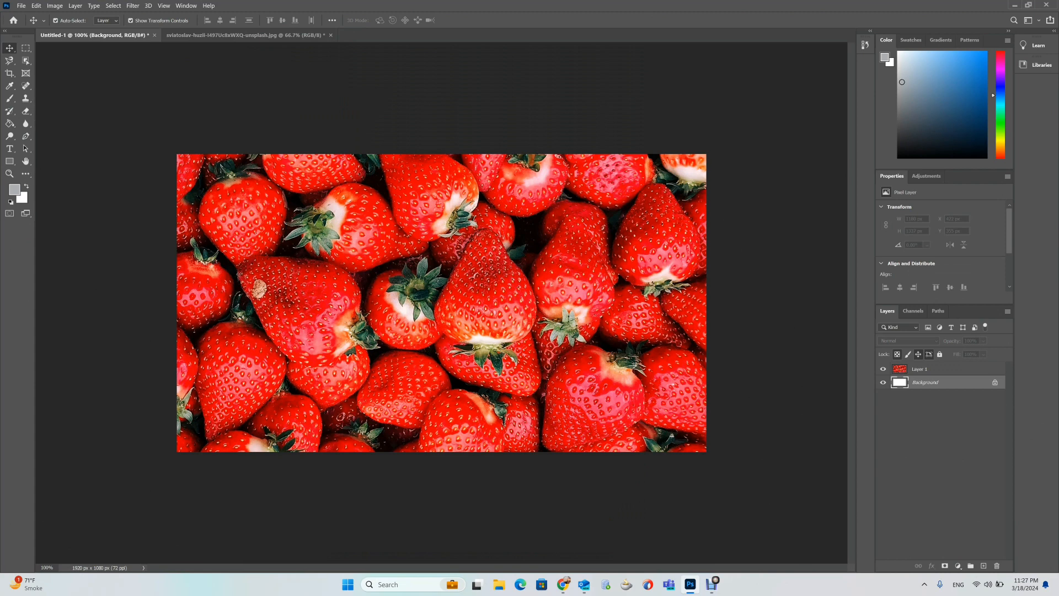
# Select both the strawberry layer and the white background layer and merge them into a single background.
pyautogui.click(933, 369)
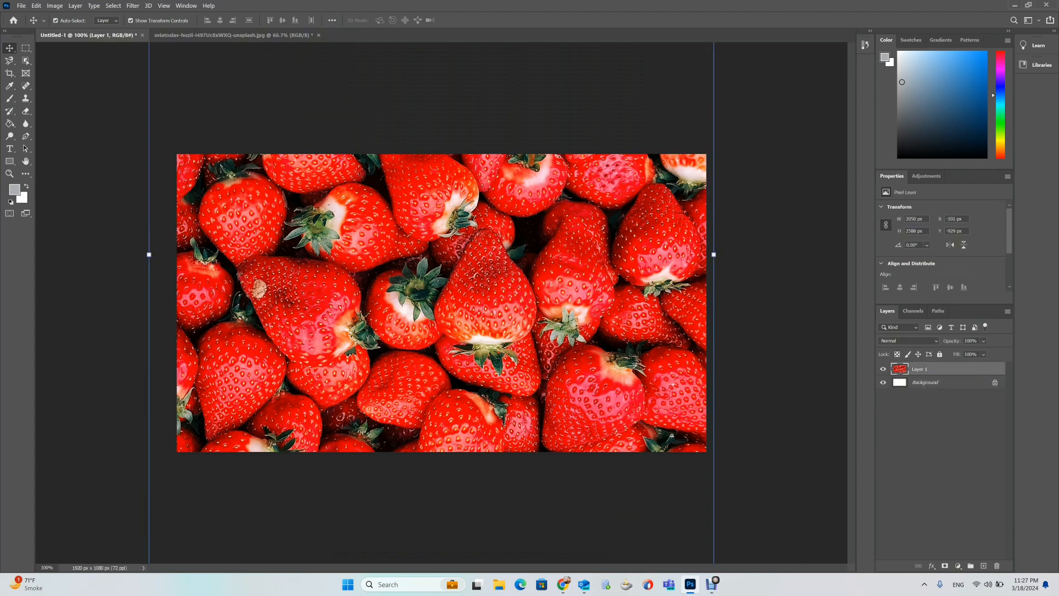
pyautogui.click(21, 5)
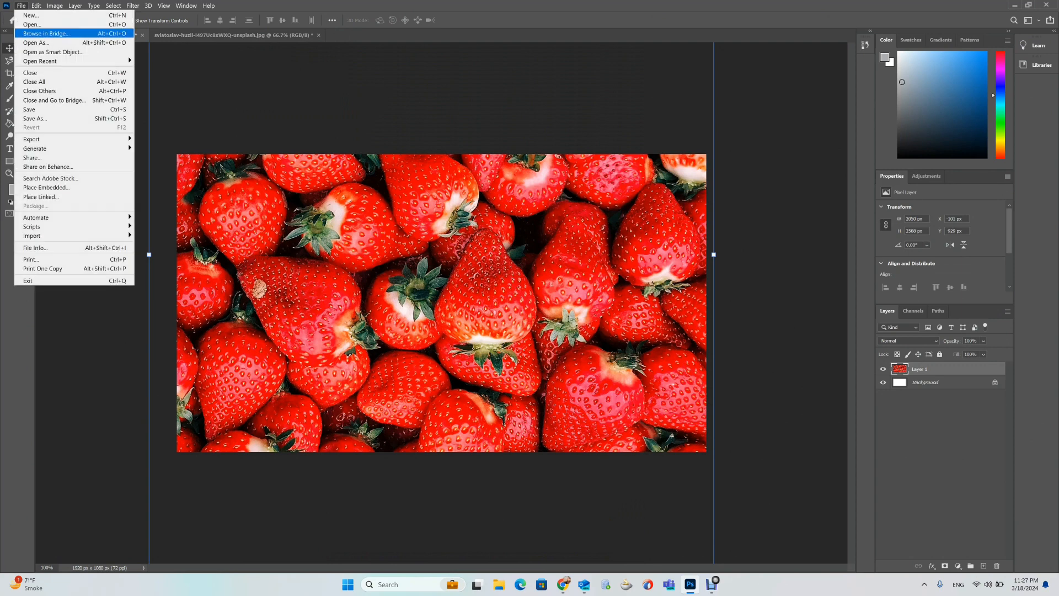
pyautogui.click(934, 383)
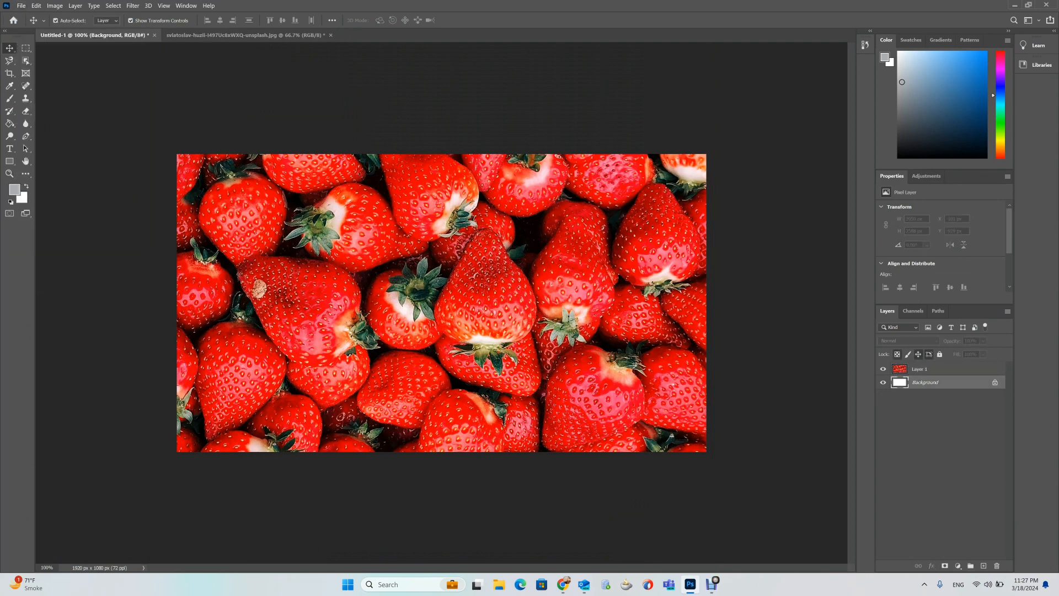
pyautogui.click(933, 369)
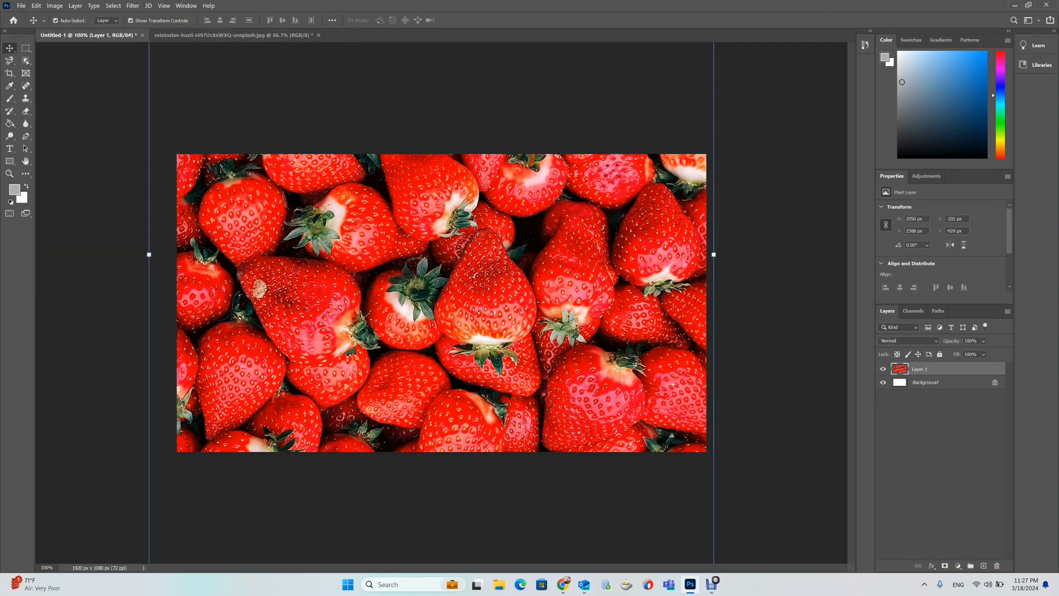
pyautogui.click(933, 383)
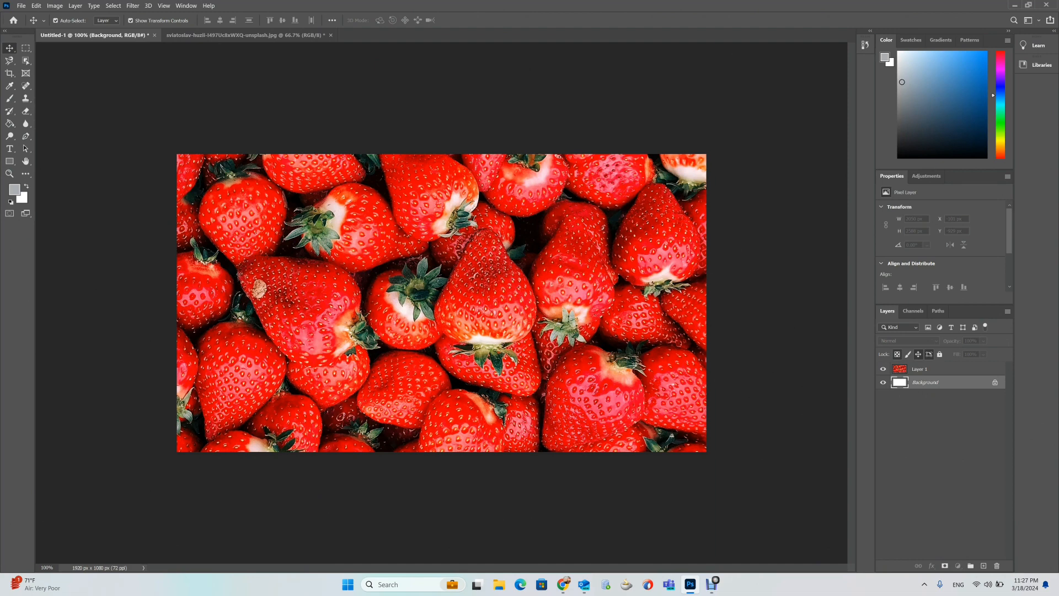
pyautogui.click(938, 369)
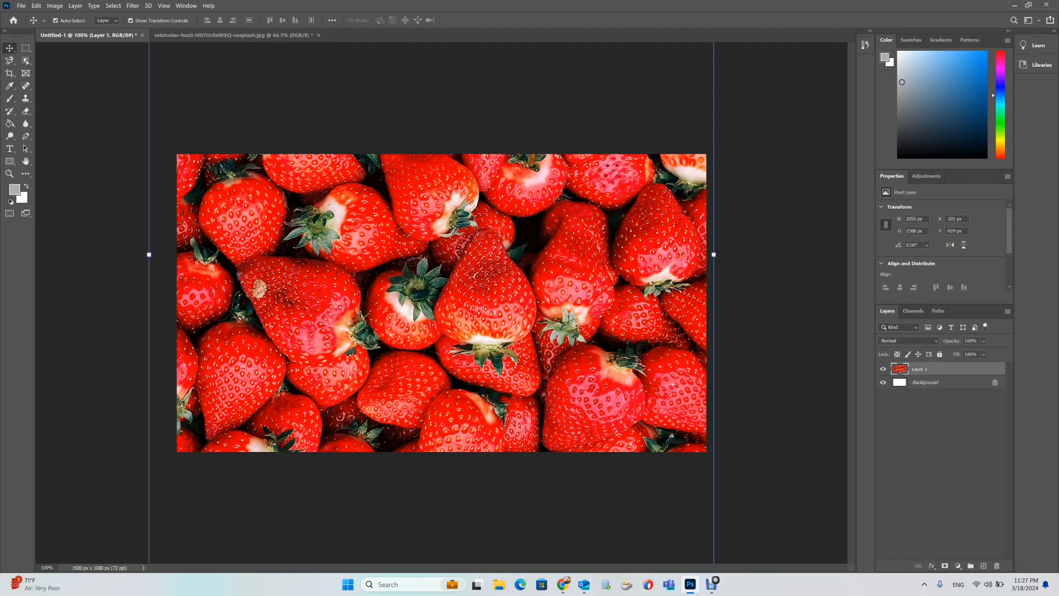
pyautogui.keyDown('ctrl'); pyautogui.click(937, 382); pyautogui.keyUp('ctrl')
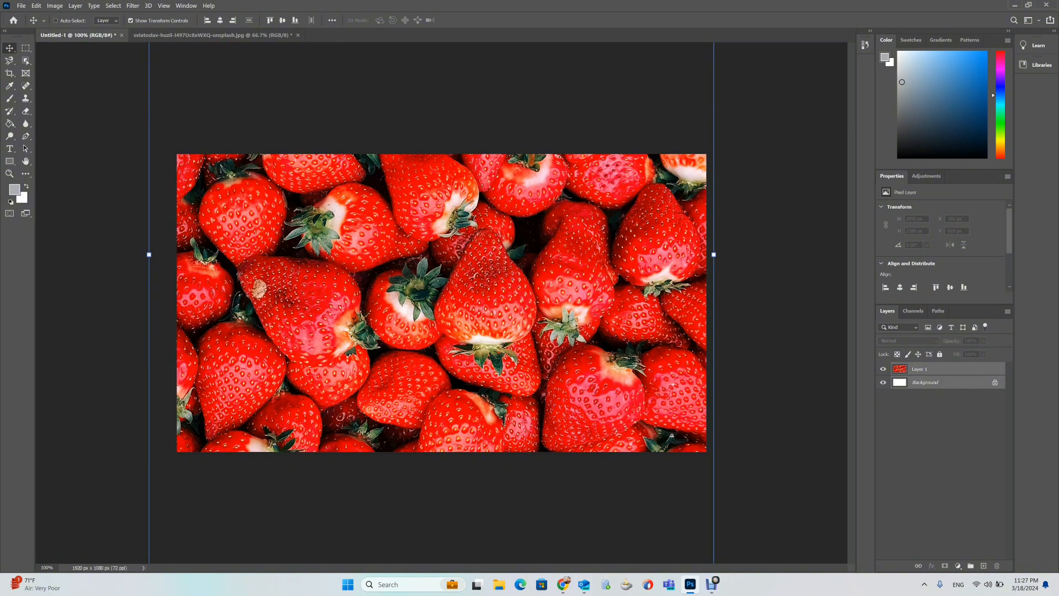
pyautogui.hotkey('ctrl', 'e')
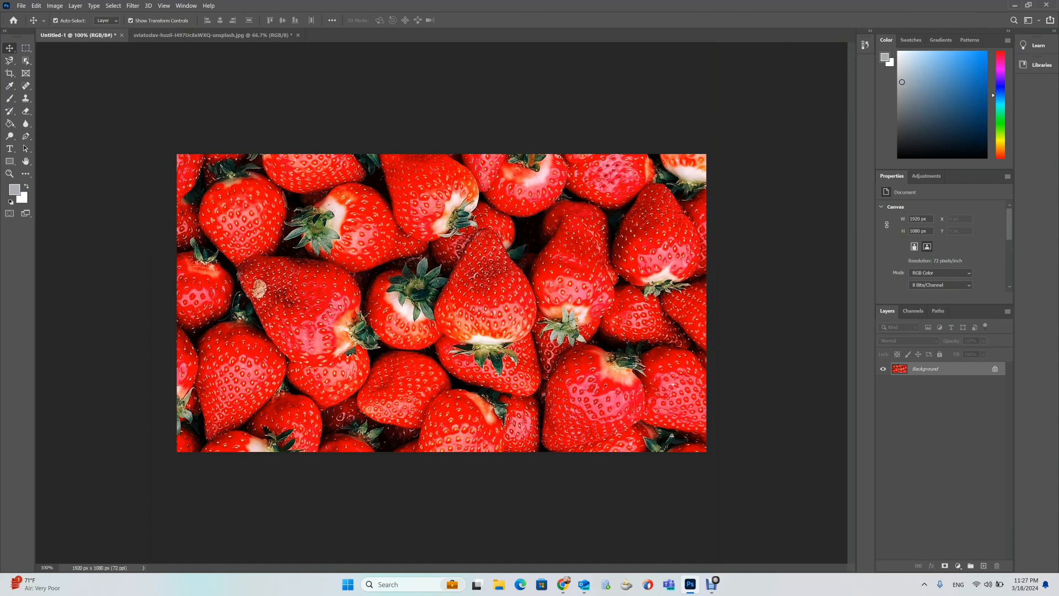
# Try to move the locked background image and dismiss the warning.
pyautogui.moveTo(415, 251); pyautogui.dragTo(291, 219)
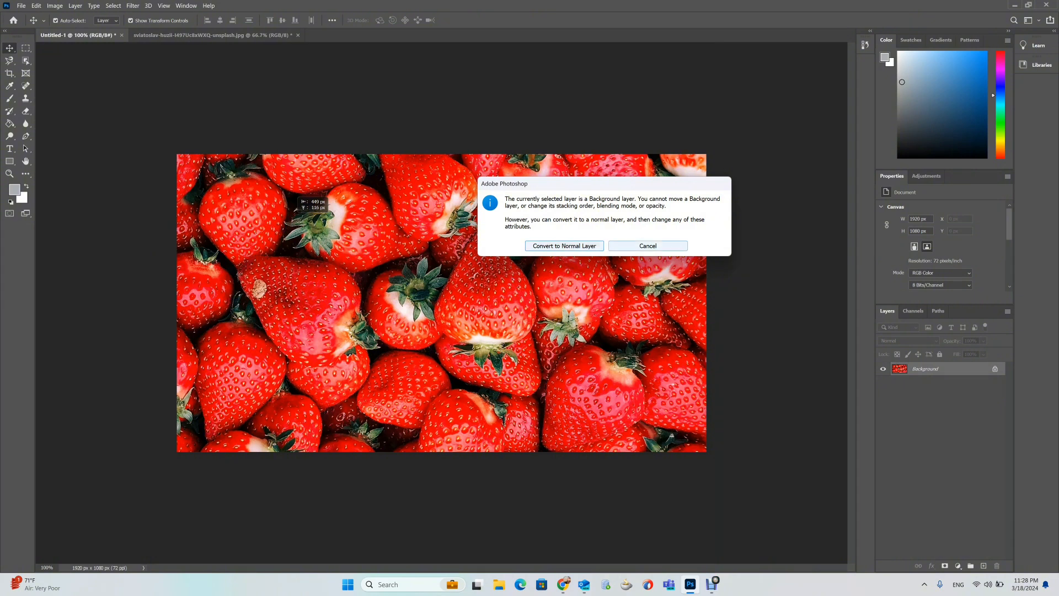
pyautogui.click(648, 246)
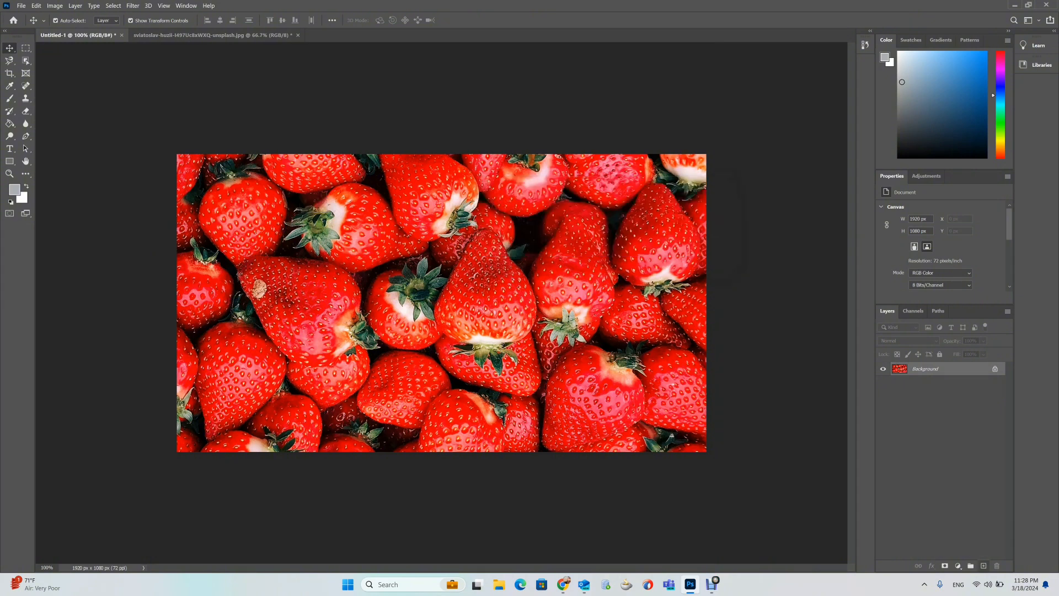
# Add a new empty layer and turn the background image into a regular layer with all locks on.
pyautogui.click(984, 566)
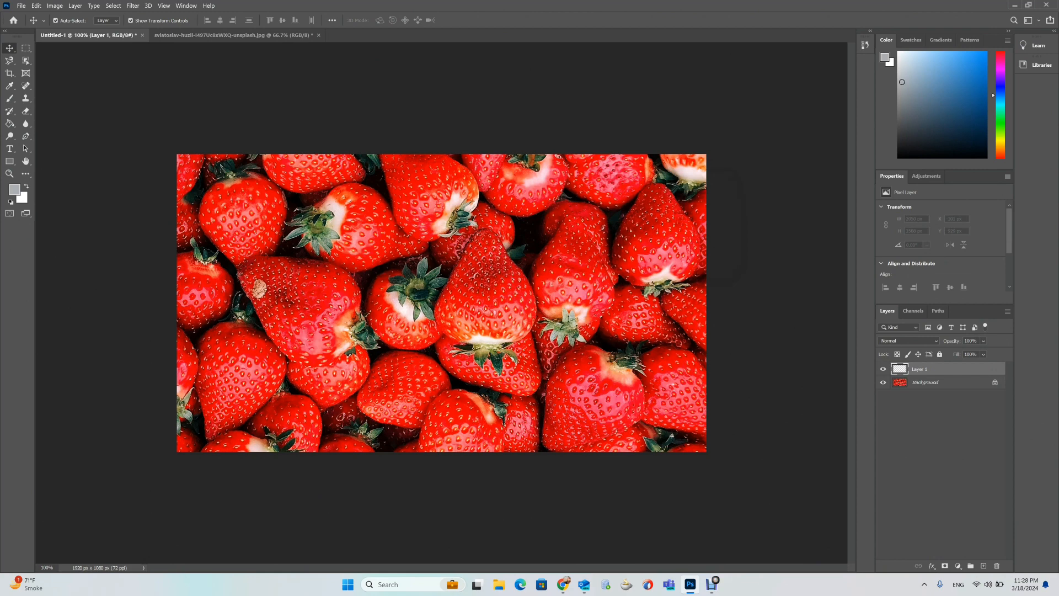
pyautogui.click(939, 382)
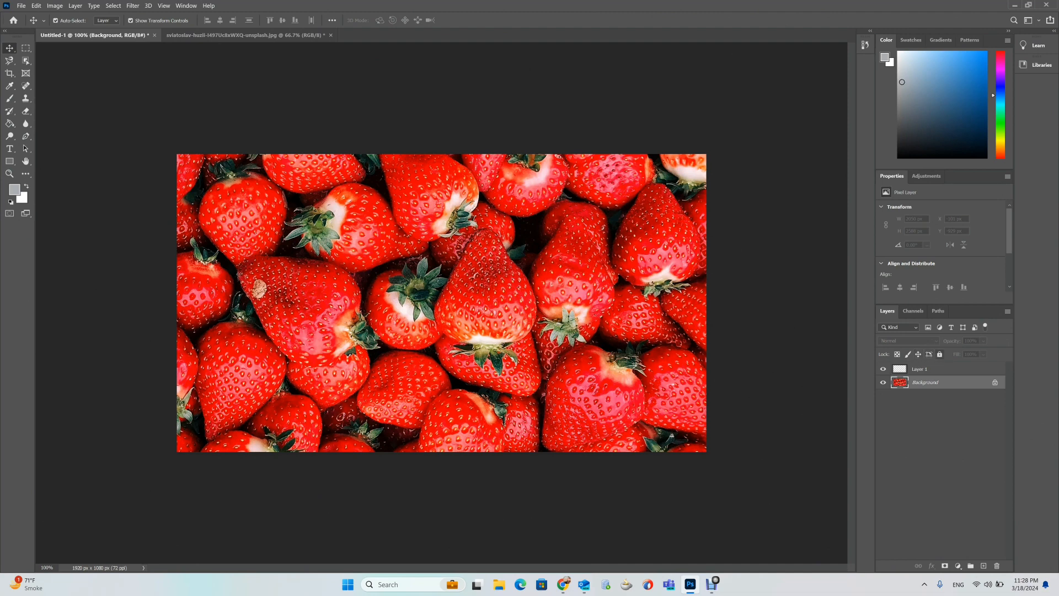
pyautogui.click(940, 355)
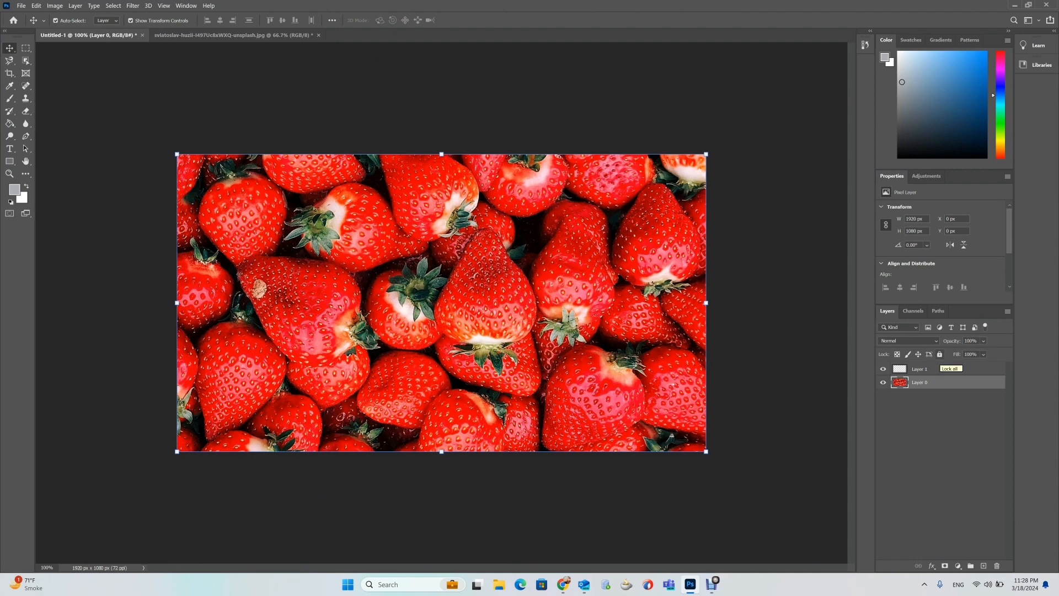
pyautogui.click(939, 355)
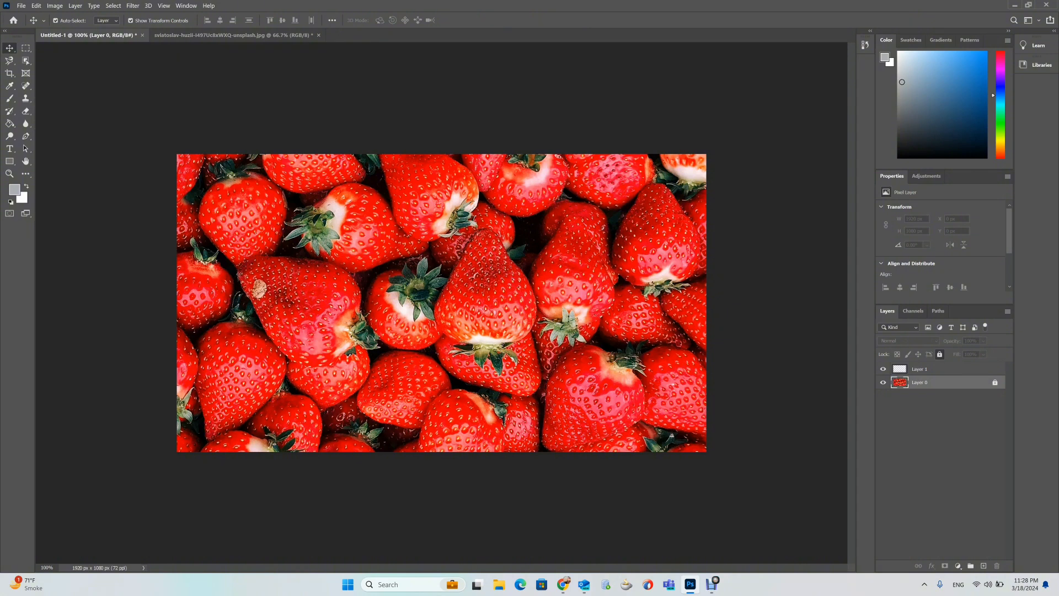
# Paint a soft gray blob about 1026 × 721 px over the strawberries on the new empty layer.
pyautogui.click(922, 369)
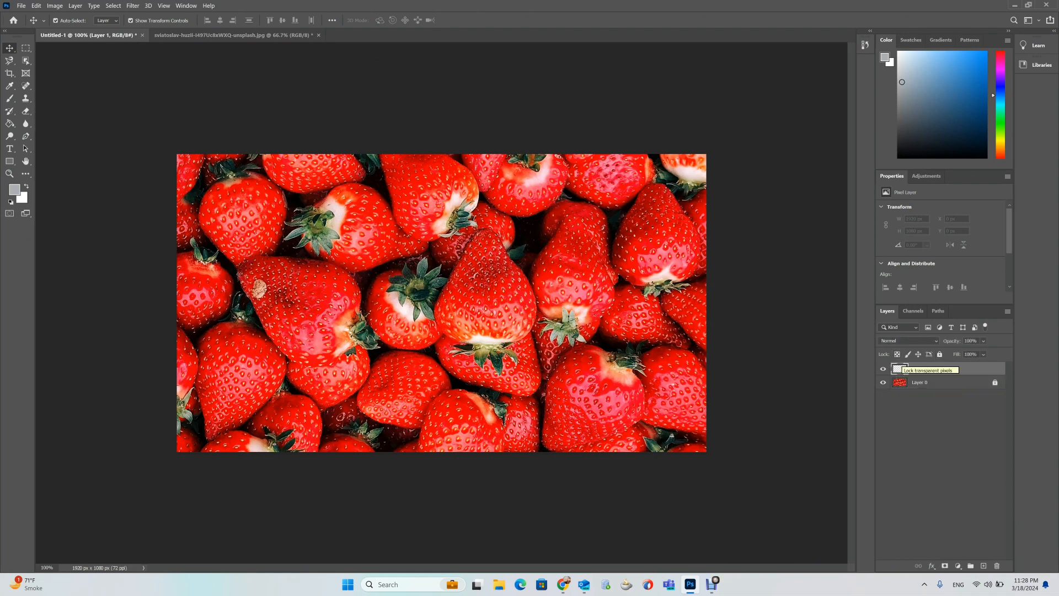
pyautogui.press('b')
pyautogui.moveTo(338, 247)
pyautogui.mouseDown()
pyautogui.moveTo(548, 259)
pyautogui.moveTo(348, 292)
pyautogui.moveTo(503, 334)
pyautogui.moveTo(381, 347)
pyautogui.moveTo(386, 260)
pyautogui.moveTo(411, 312)
pyautogui.moveTo(348, 286)
pyautogui.moveTo(497, 237)
pyautogui.moveTo(427, 237)
pyautogui.mouseUp()
pyautogui.press('v')
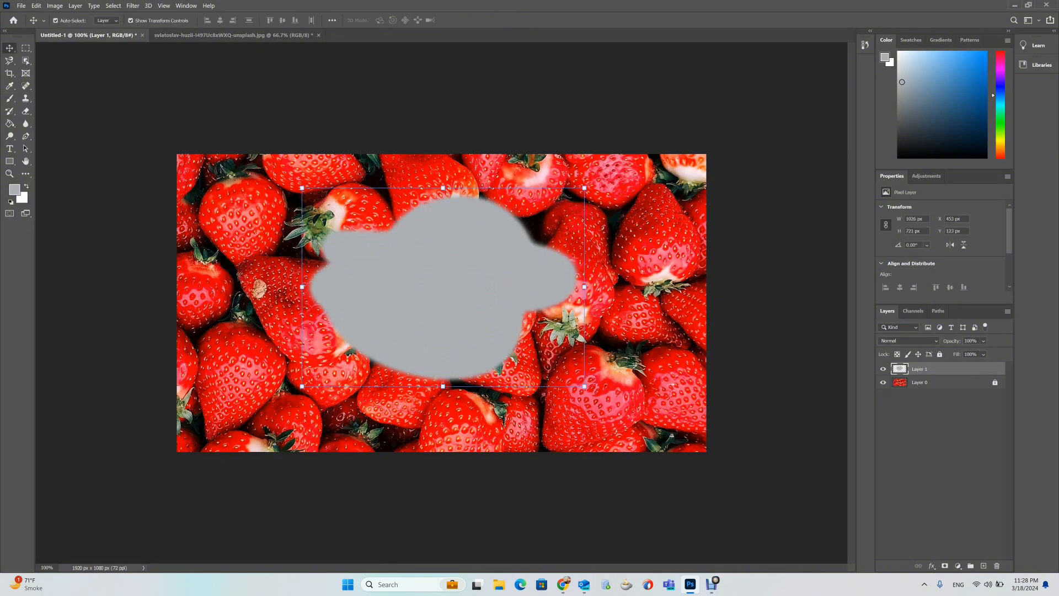
# Move the gray blob so it sits around the middle of the image.
pyautogui.moveTo(548, 273); pyautogui.dragTo(518, 317)
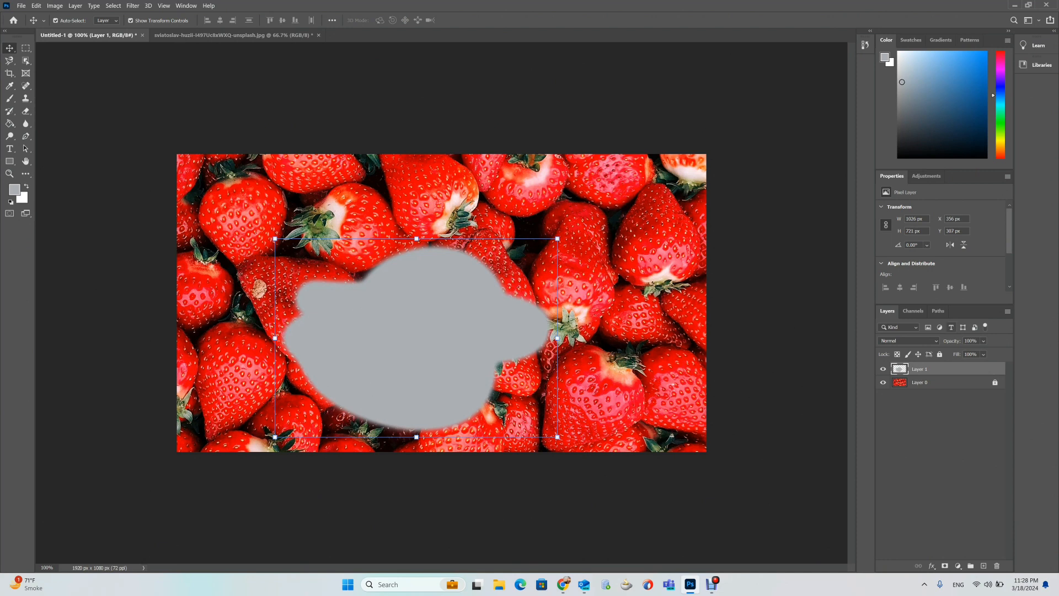
pyautogui.moveTo(499, 306); pyautogui.dragTo(510, 277)
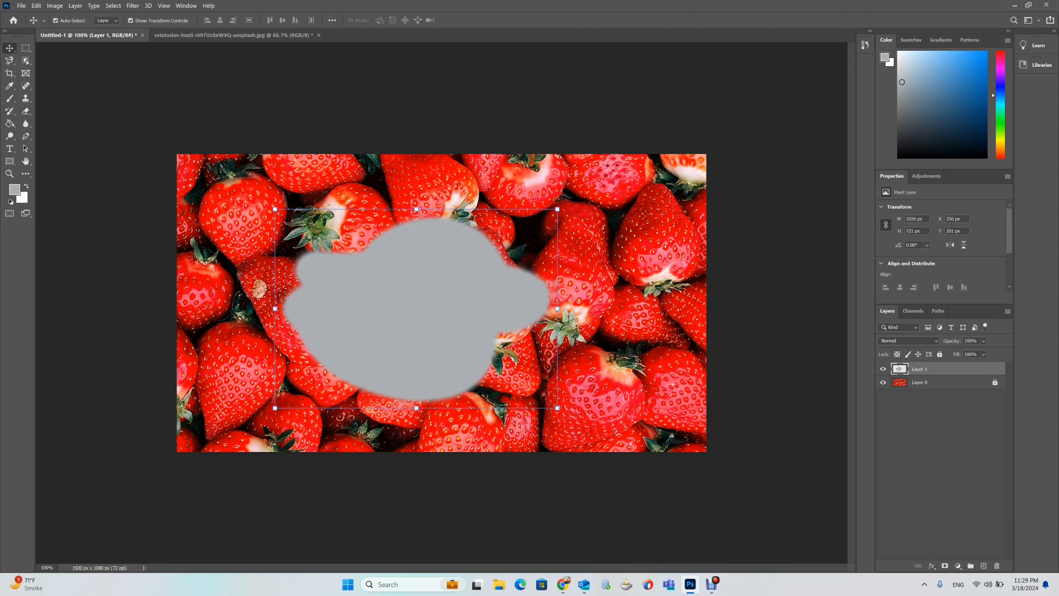
# Lower the gray layer's opacity to 79%, then restore it to 100%.
pyautogui.click(984, 341)
pyautogui.moveTo(999, 352)
pyautogui.mouseDown()
pyautogui.moveTo(977, 351)
pyautogui.moveTo(987, 352)
pyautogui.mouseUp()
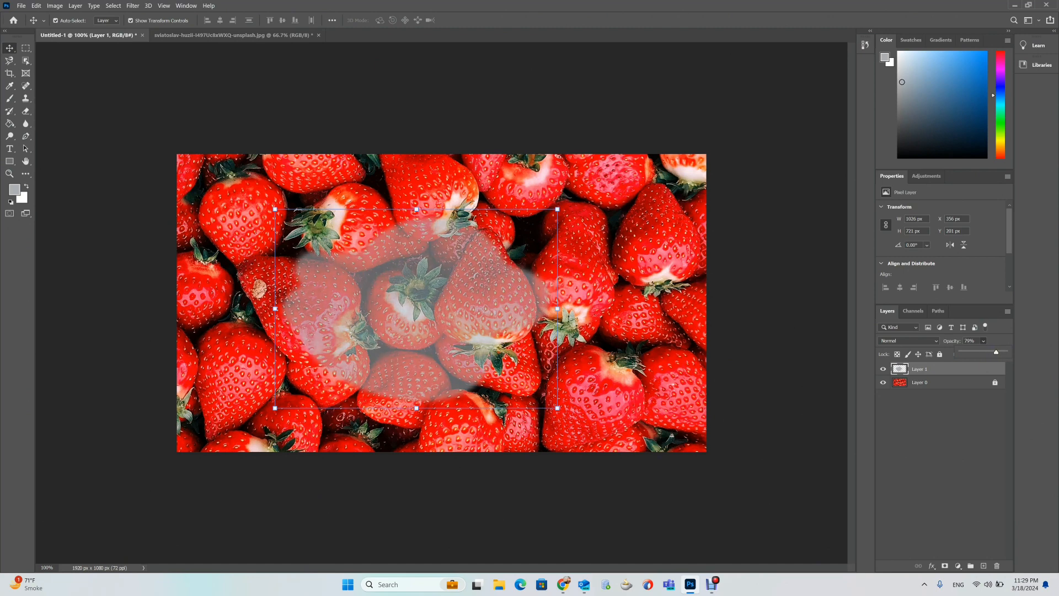
pyautogui.press('Return')
pyautogui.moveTo(951, 341); pyautogui.dragTo(973, 341)
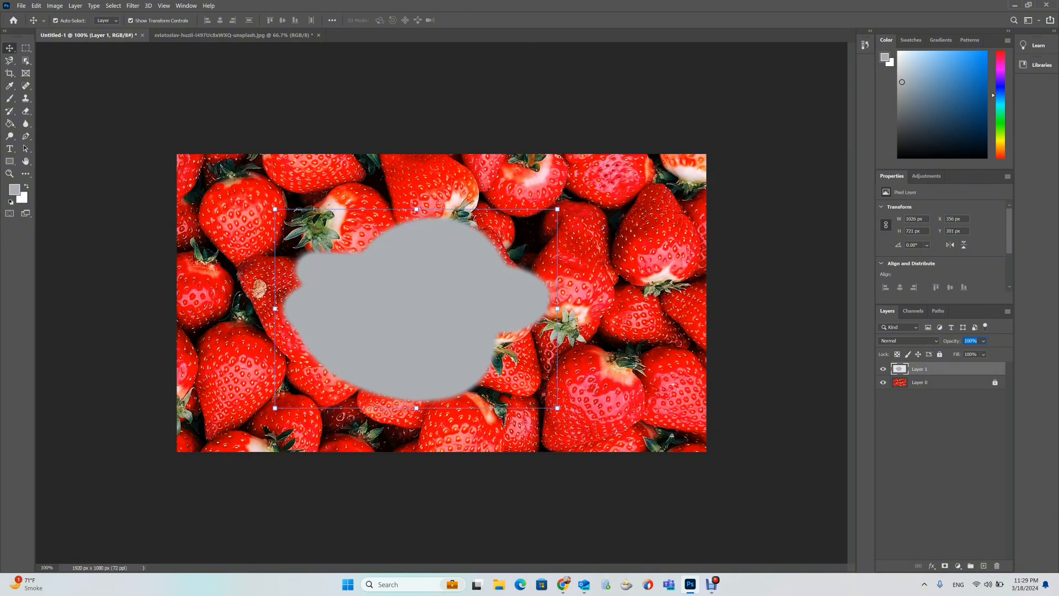
# Lower the gray layer's fill to 83%, then reset the fill to 100%.
pyautogui.click(957, 354)
pyautogui.moveTo(956, 355)
pyautogui.mouseDown()
pyautogui.moveTo(937, 354)
pyautogui.moveTo(967, 354)
pyautogui.mouseUp()
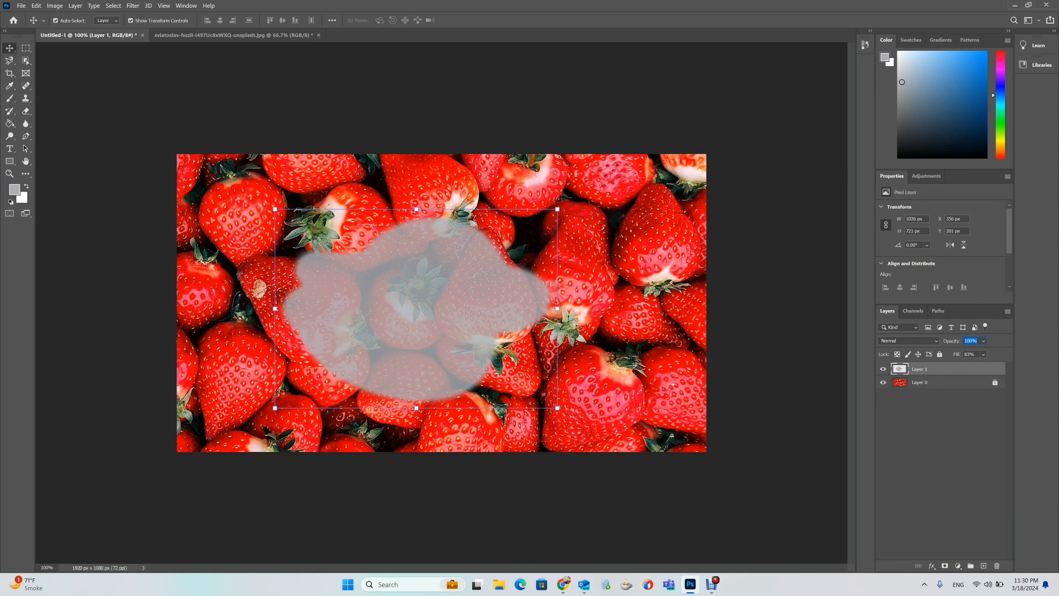
pyautogui.click(940, 457)
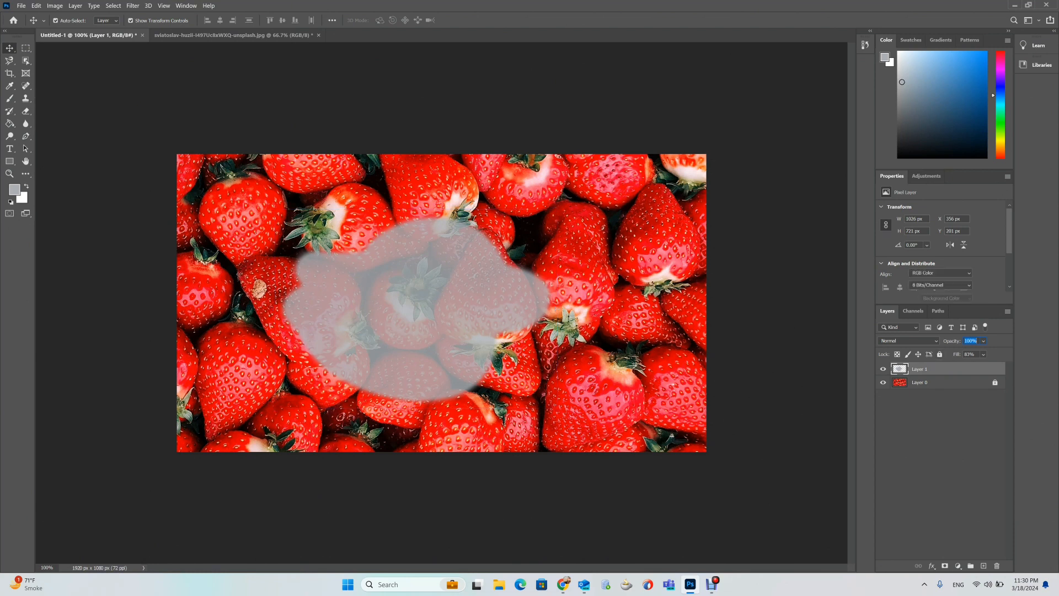
pyautogui.click(940, 369)
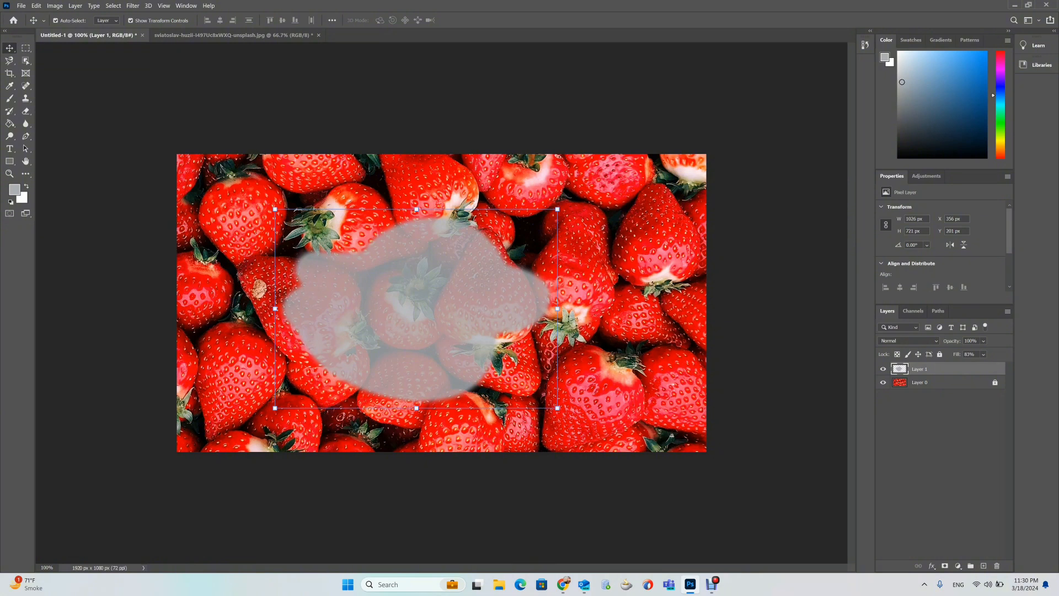
pyautogui.hotkey('shift', '0')
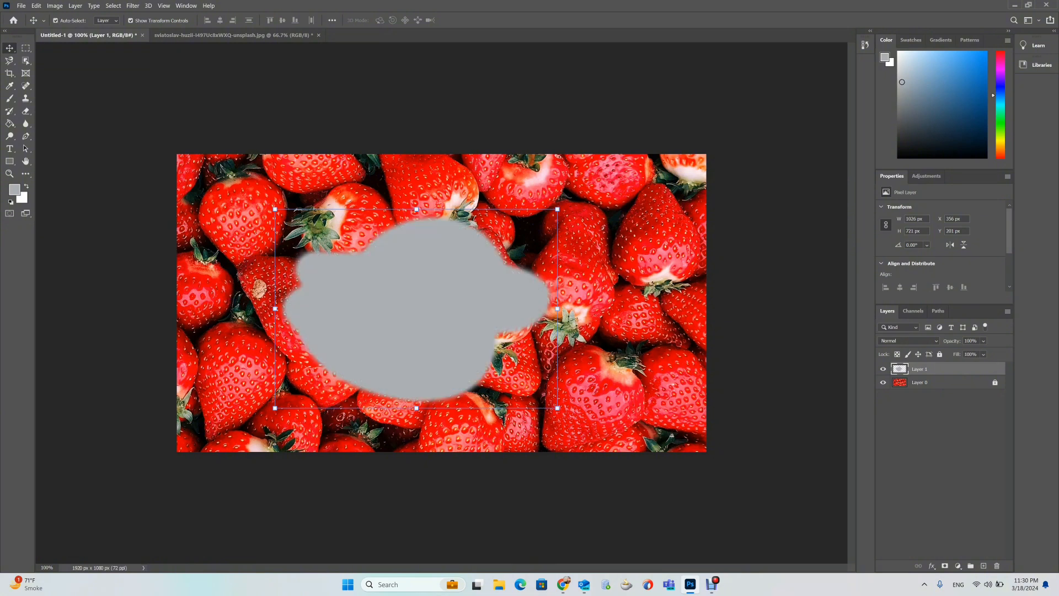
# Delete the gray painted layer and add a fresh empty layer above the strawberries.
pyautogui.press('Delete')
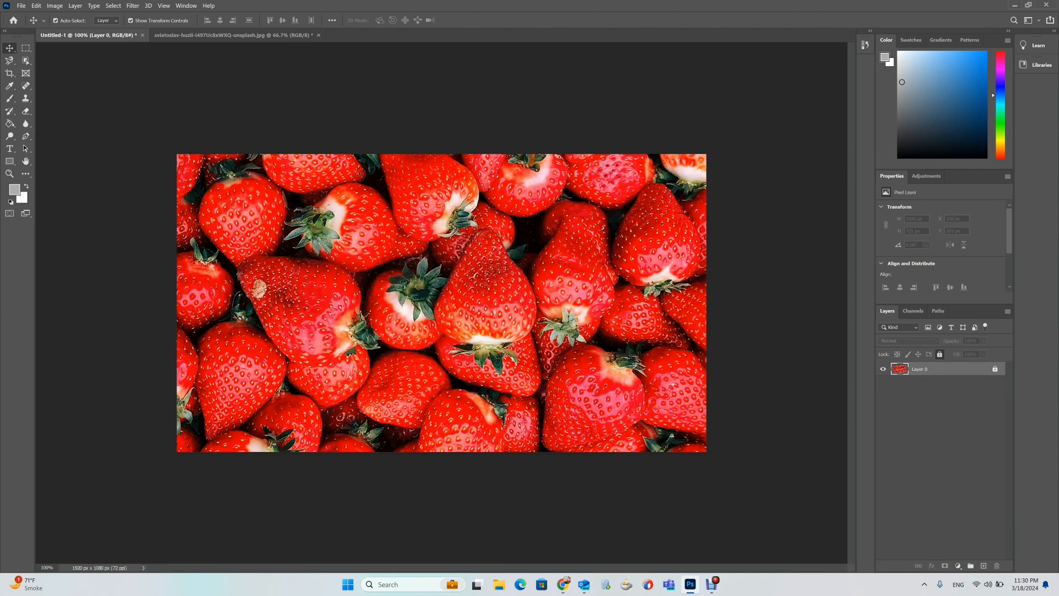
pyautogui.click(983, 565)
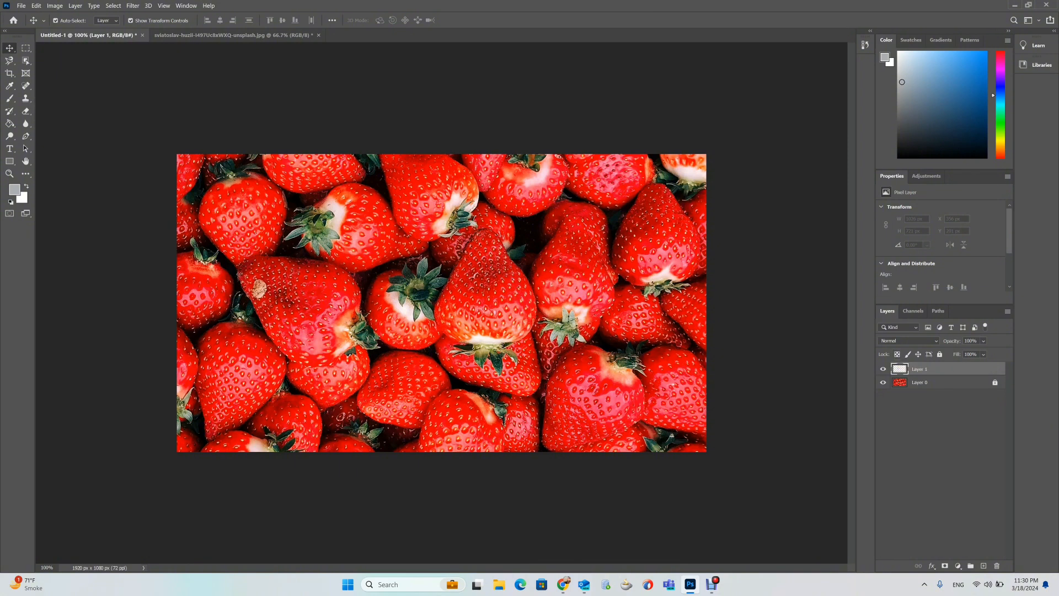
# Open the image roberta-sorge-K6ad_F-cmlw-unsplash.jpg from the Downloads folder.
pyautogui.click(21, 5)
pyautogui.click(34, 23)
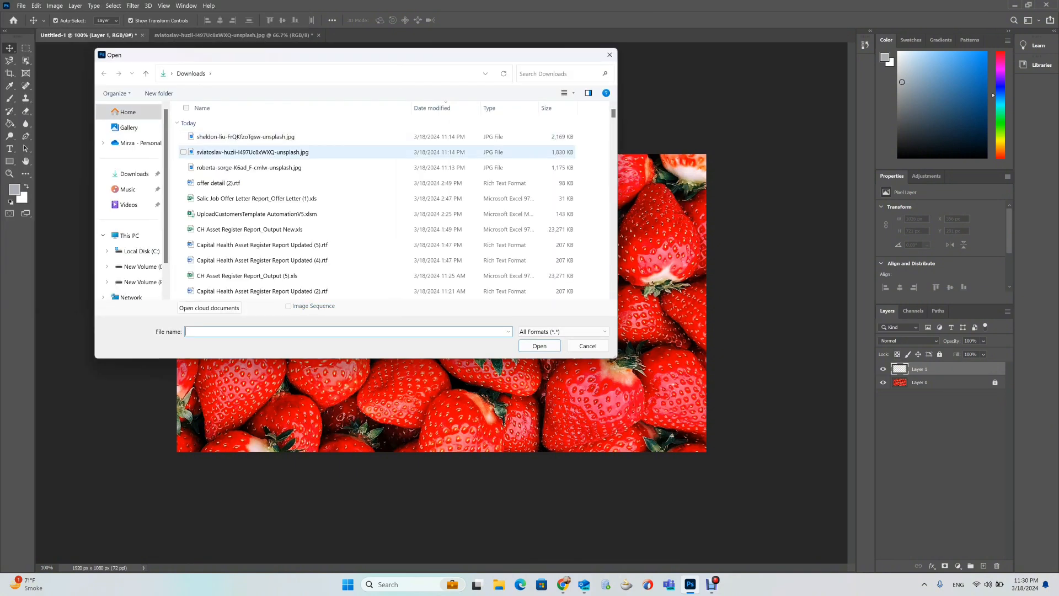
pyautogui.click(246, 136)
pyautogui.click(249, 167)
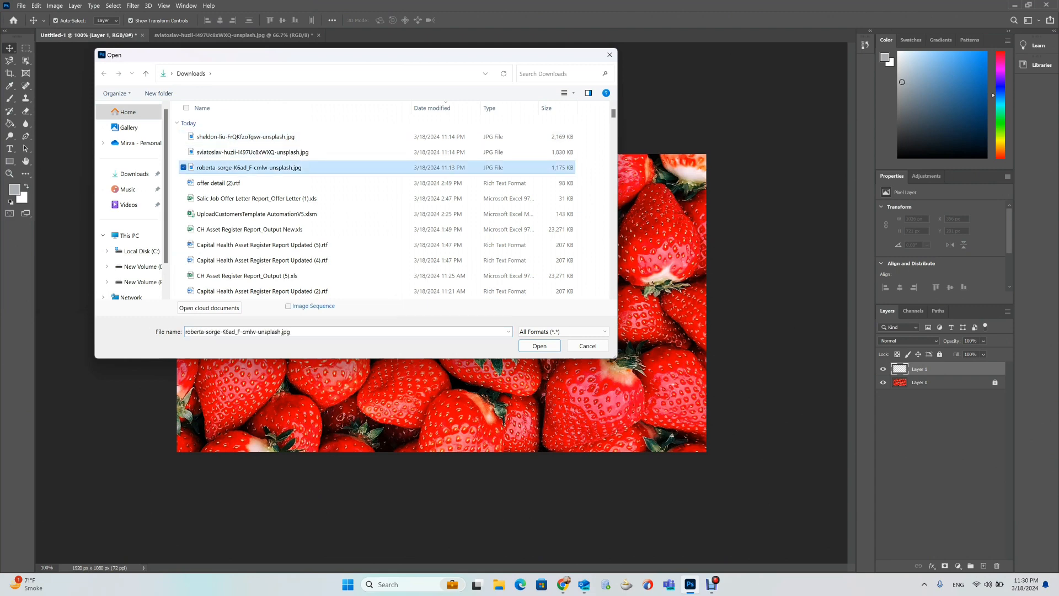
pyautogui.click(539, 346)
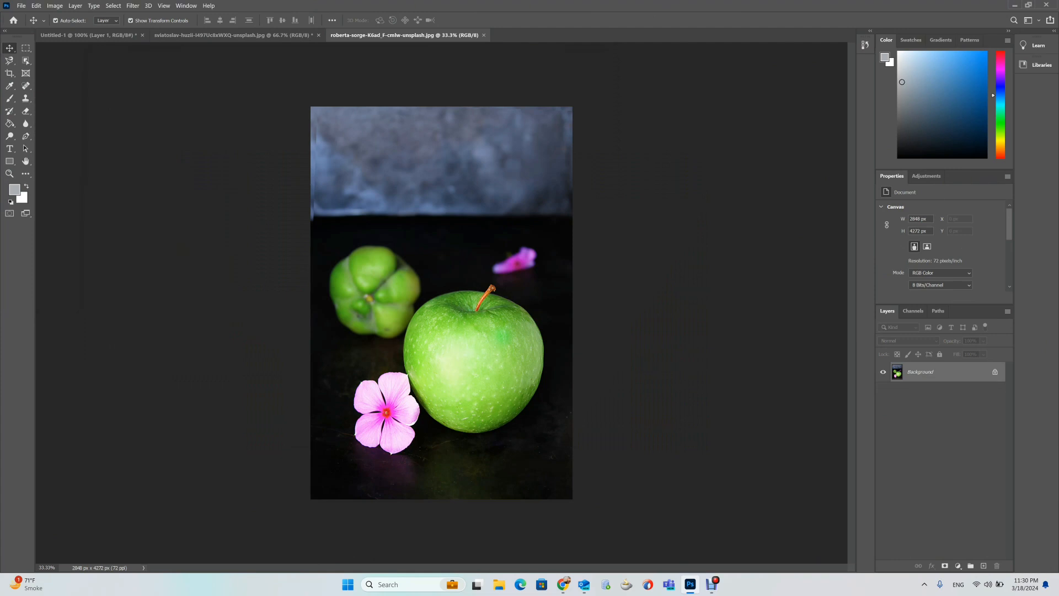
pyautogui.click(88, 35)
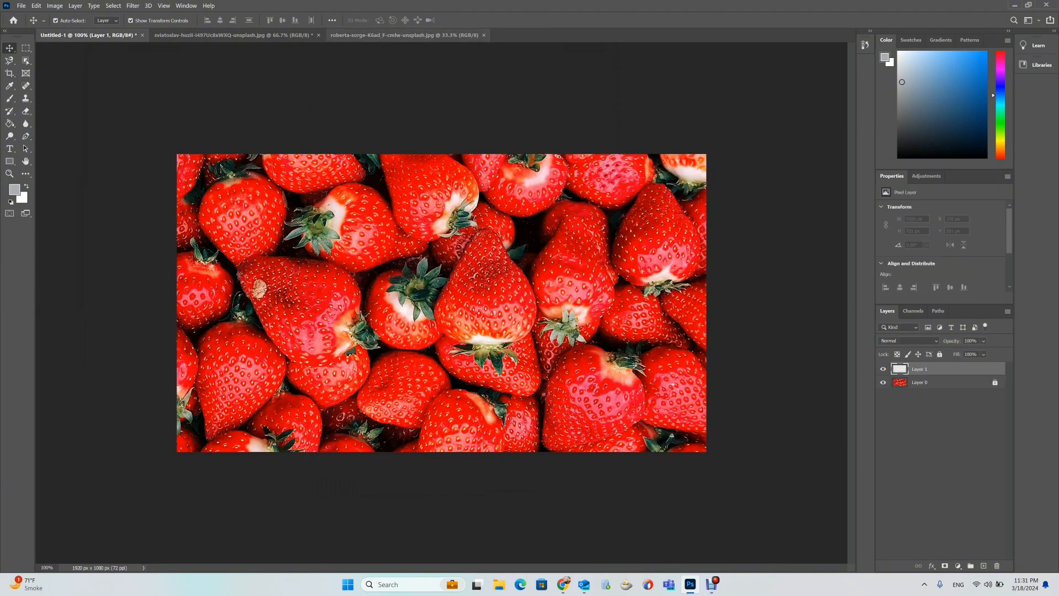
pyautogui.click(405, 36)
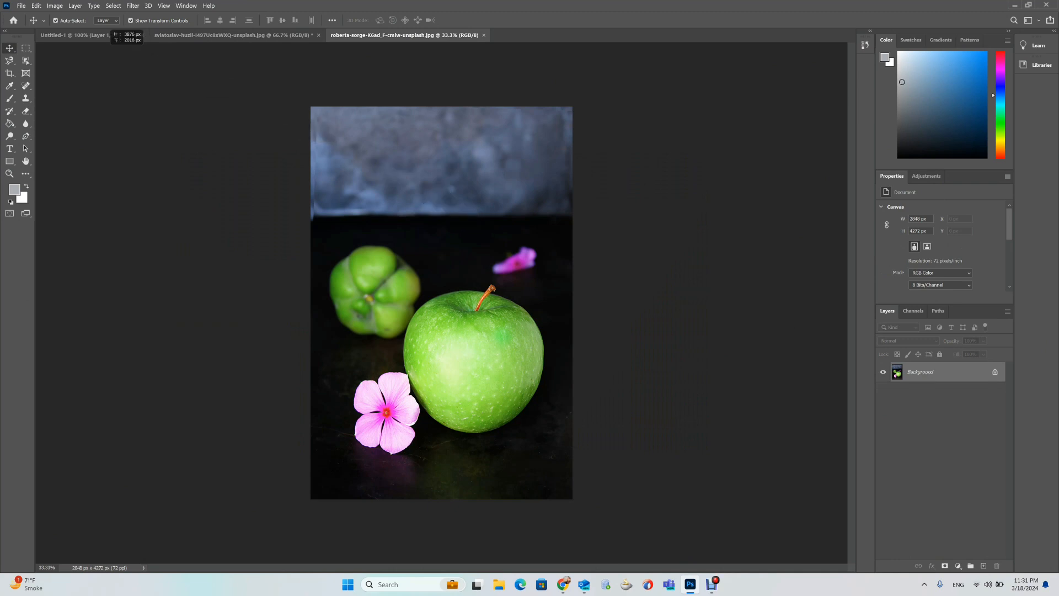
pyautogui.click(100, 36)
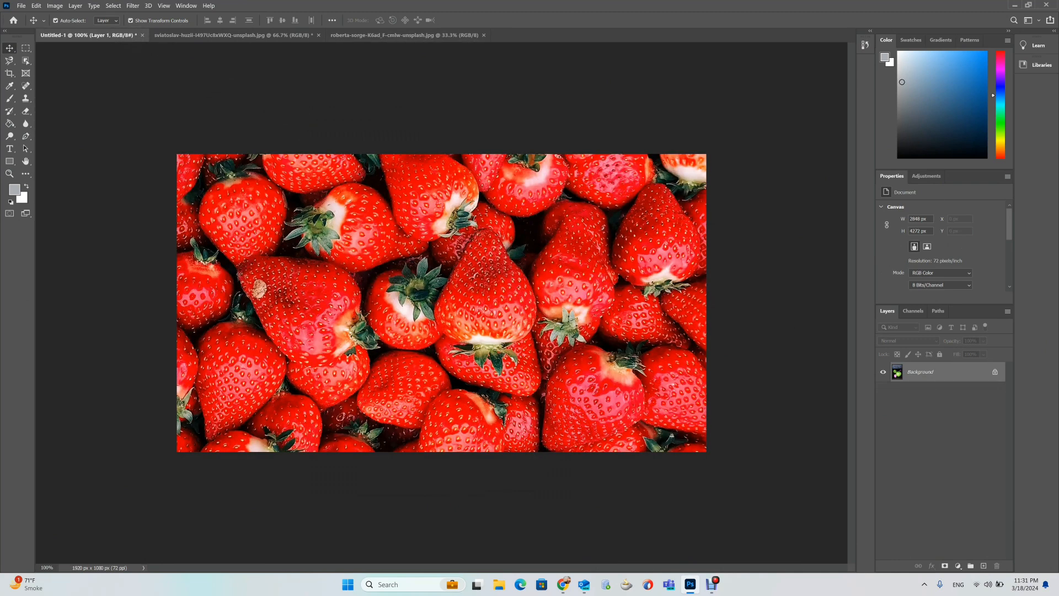
# Bring the apple photo into the composition as a new layer and scale it down onto the right side of the canvas.
pyautogui.moveTo(101, 36); pyautogui.dragTo(459, 331)
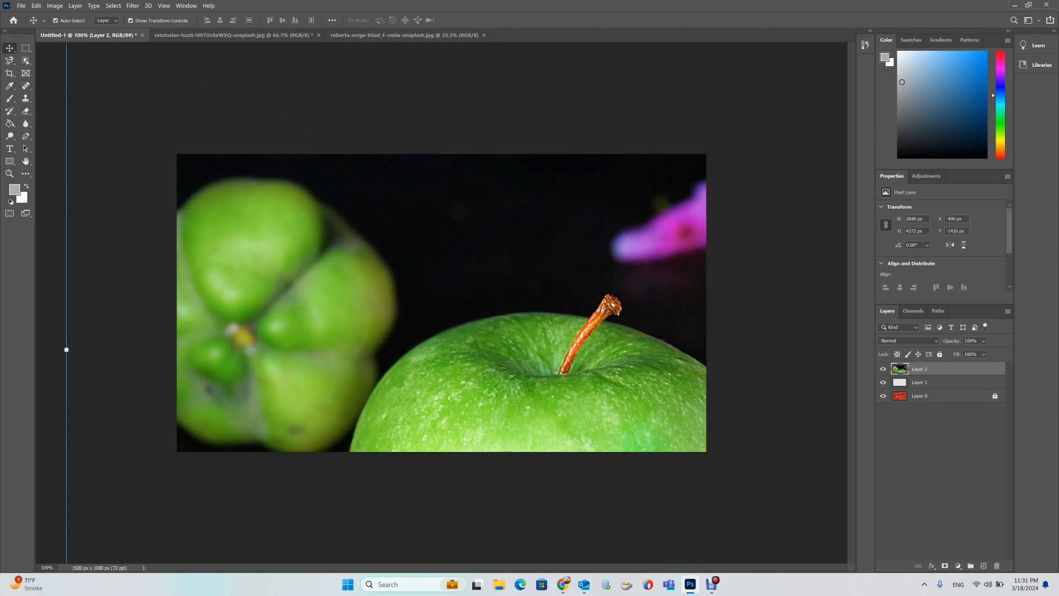
pyautogui.hotkey('ctrl', '-')
pyautogui.hotkey('ctrl', '-')
pyautogui.hotkey('ctrl', '-')
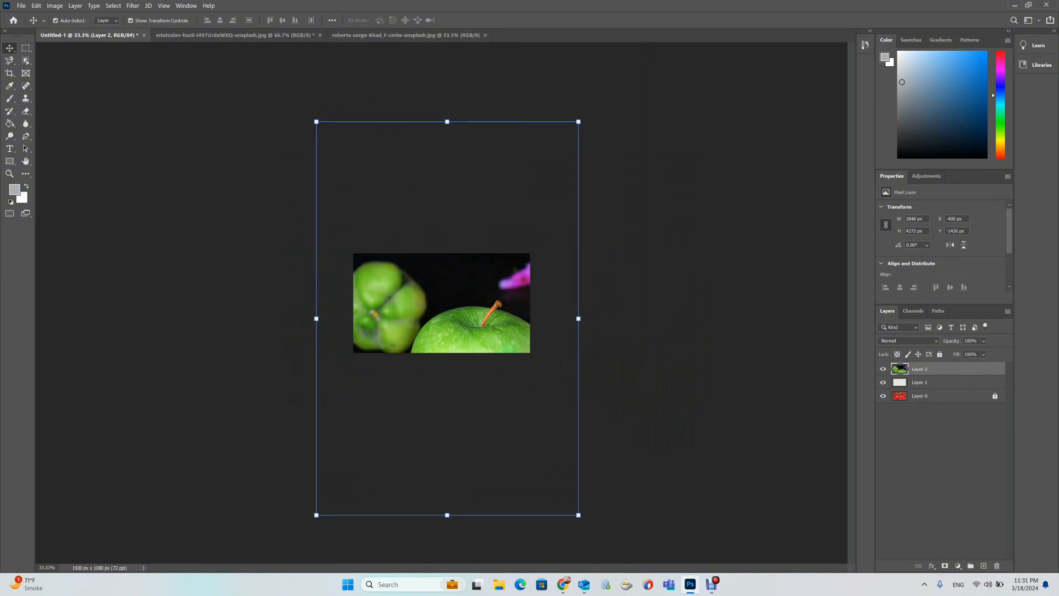
pyautogui.moveTo(578, 515); pyautogui.dragTo(371, 204)
pyautogui.moveTo(363, 155); pyautogui.dragTo(526, 285)
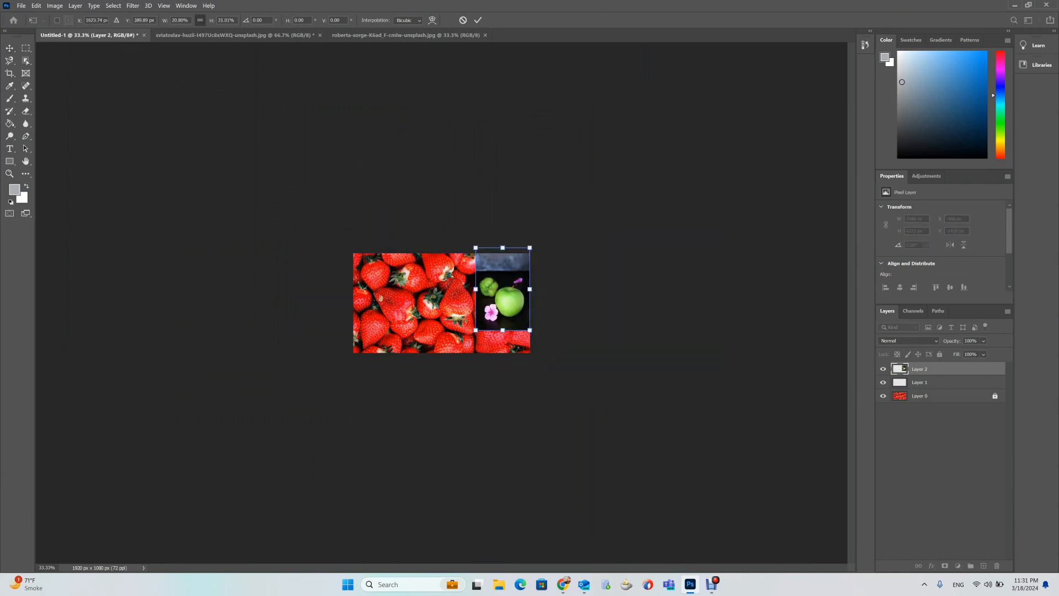
# Resize and reposition the apple layer so it fills the canvas's right portion from top to bottom edge.
pyautogui.hotkey('ctrl', '+')
pyautogui.hotkey('ctrl', '+')
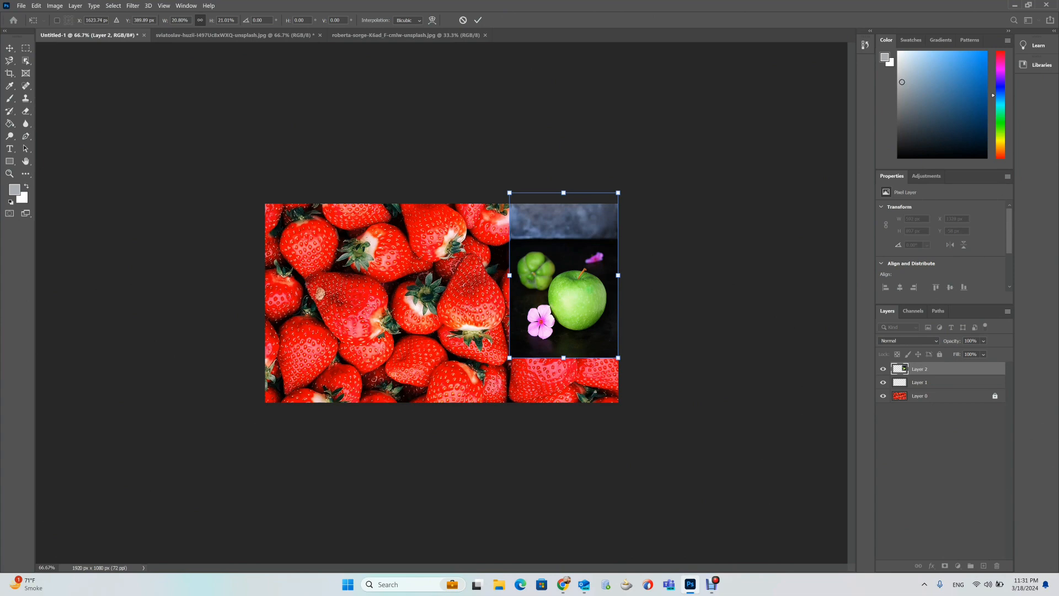
pyautogui.hotkey('ctrl', '+')
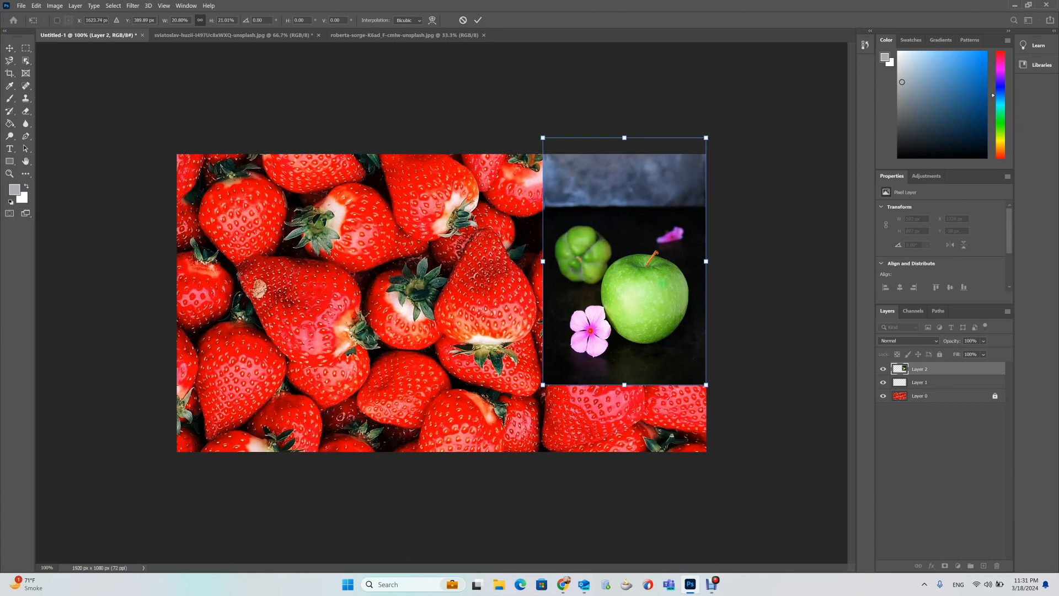
pyautogui.hotkey('ctrl', '+')
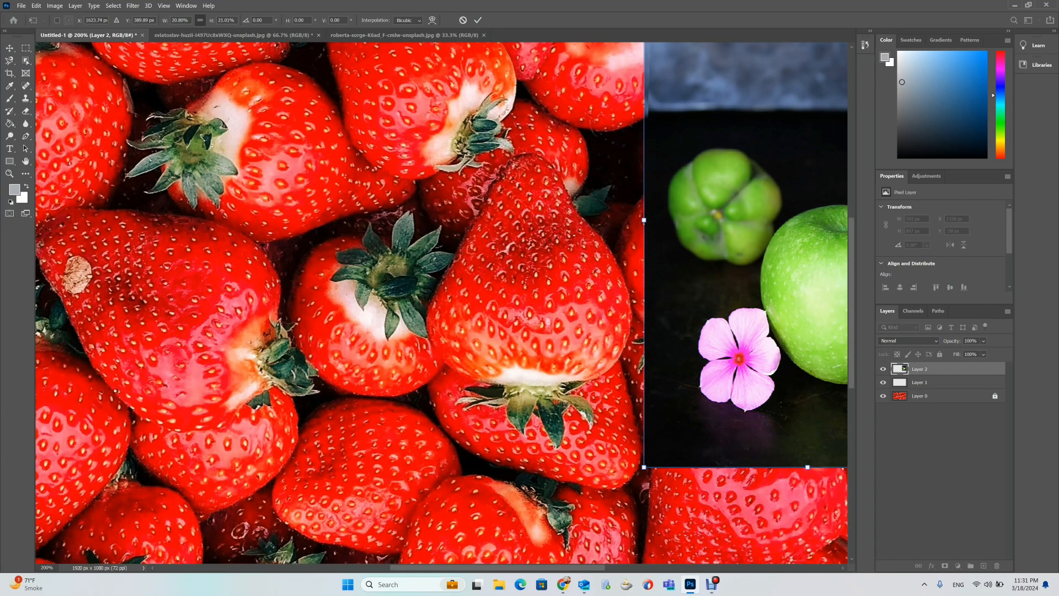
pyautogui.hotkey('ctrl', '-')
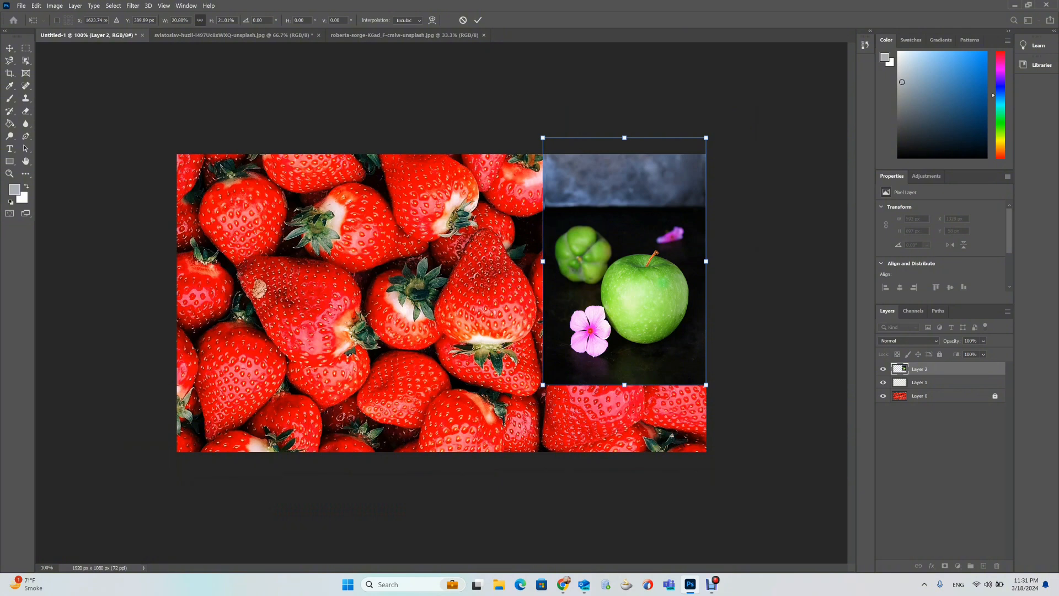
pyautogui.moveTo(638, 309)
pyautogui.mouseDown()
pyautogui.moveTo(638, 326)
pyautogui.moveTo(628, 326)
pyautogui.mouseUp()
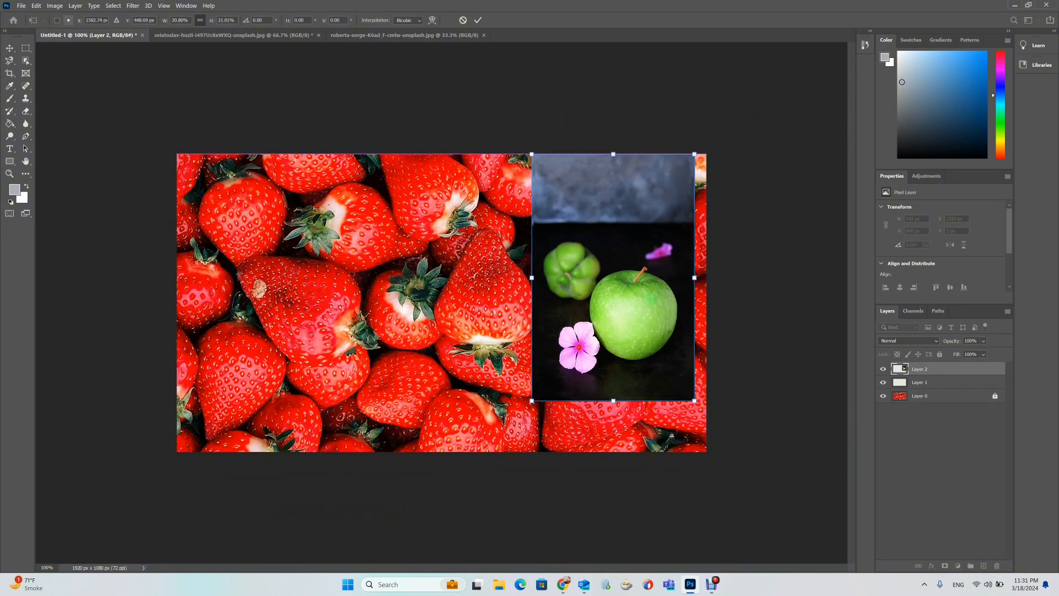
pyautogui.moveTo(694, 400); pyautogui.dragTo(728, 451)
pyautogui.moveTo(636, 359); pyautogui.dragTo(614, 360)
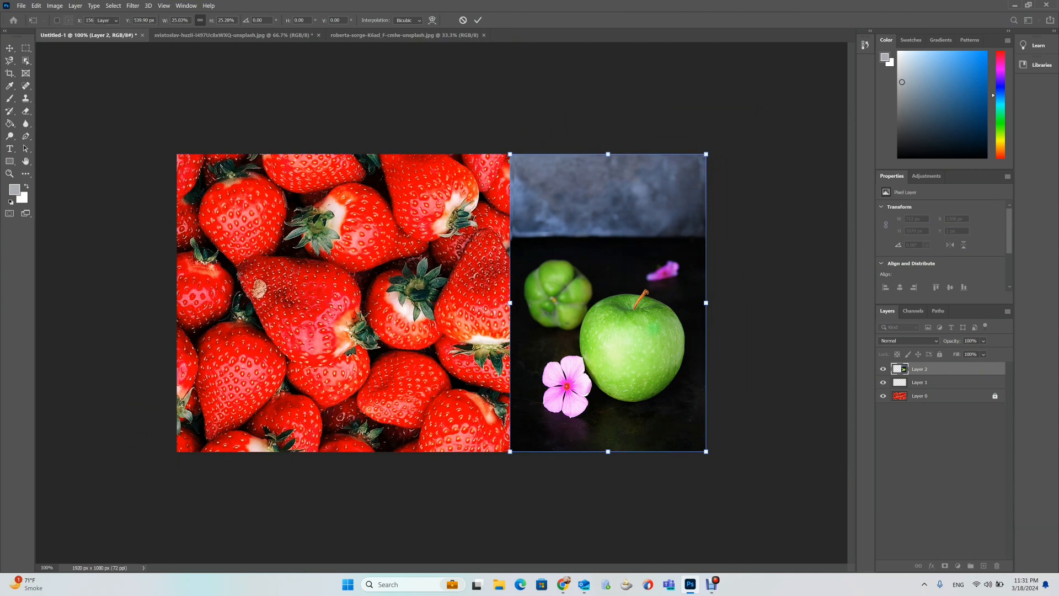
# Delete the empty Layer 1 beneath the apple layer, confirming the deletion.
pyautogui.click(920, 383)
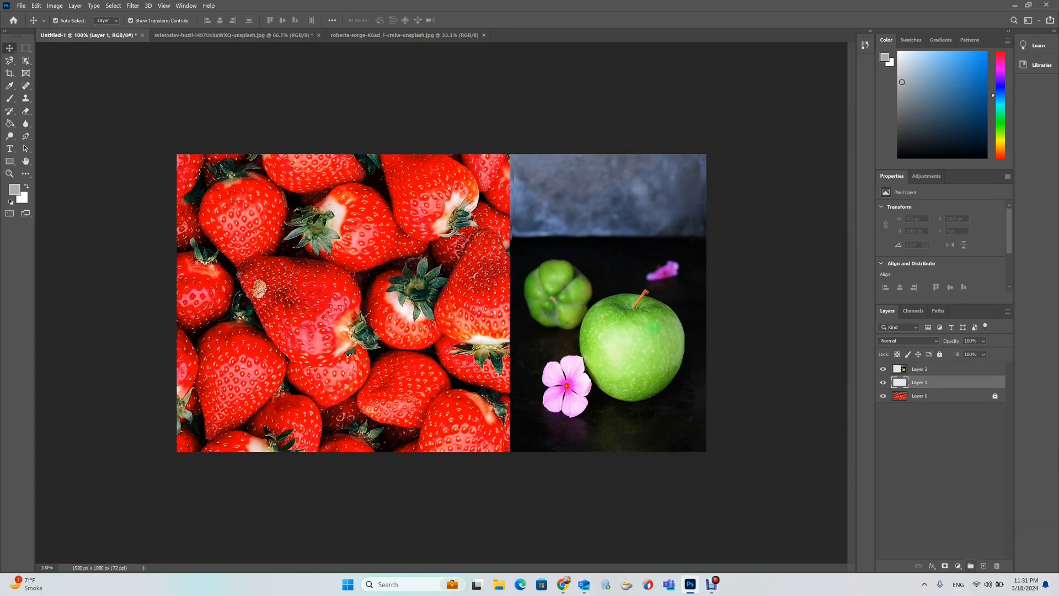
pyautogui.click(997, 566)
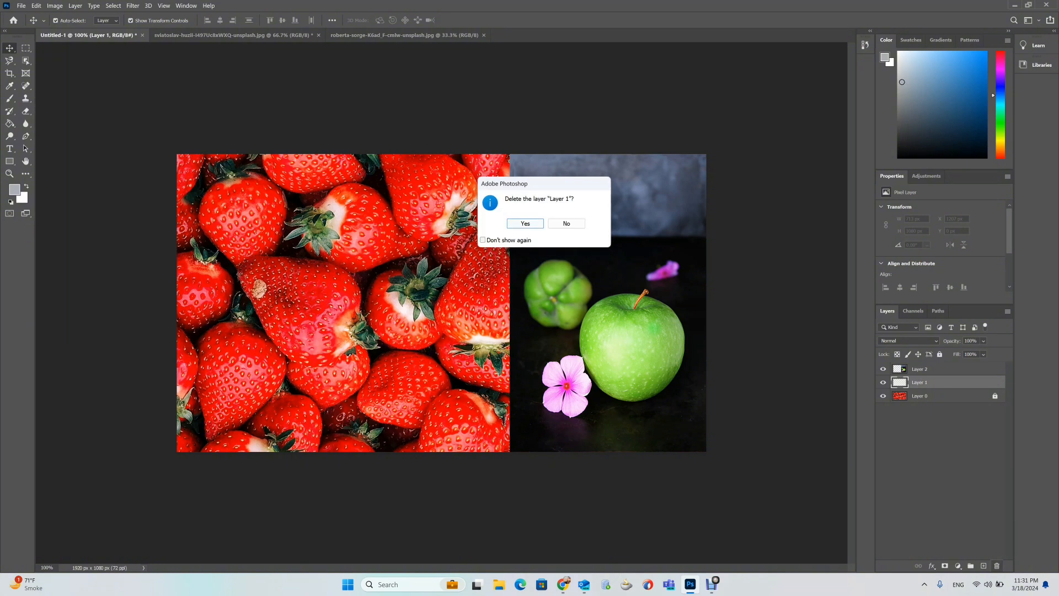
pyautogui.press('Return')
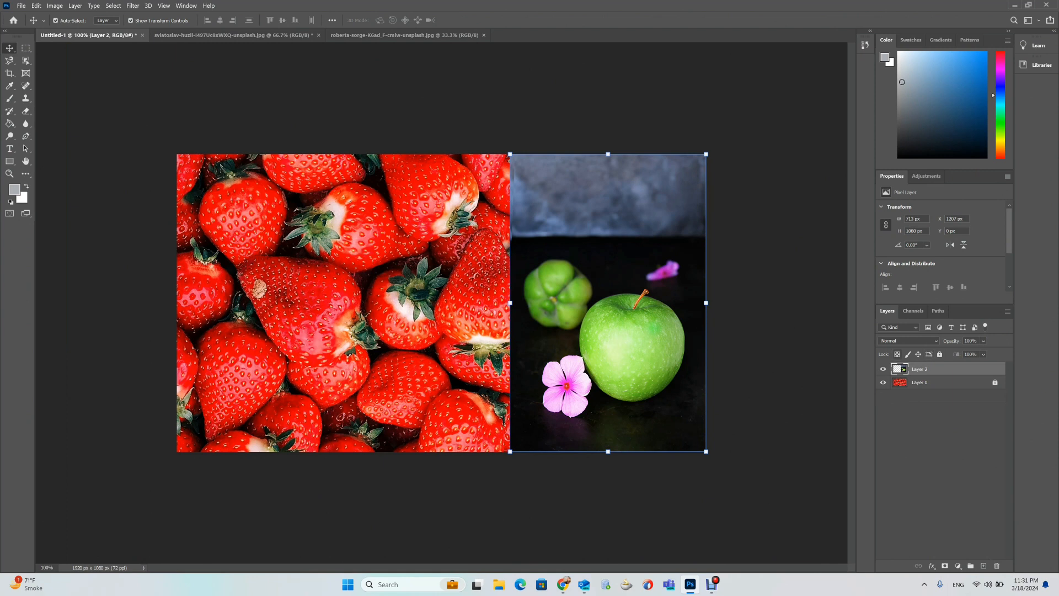
# Lock the apple layer's transparent pixels, paint a gray brush stroke over the apple, and undo the stroke.
pyautogui.click(778, 342)
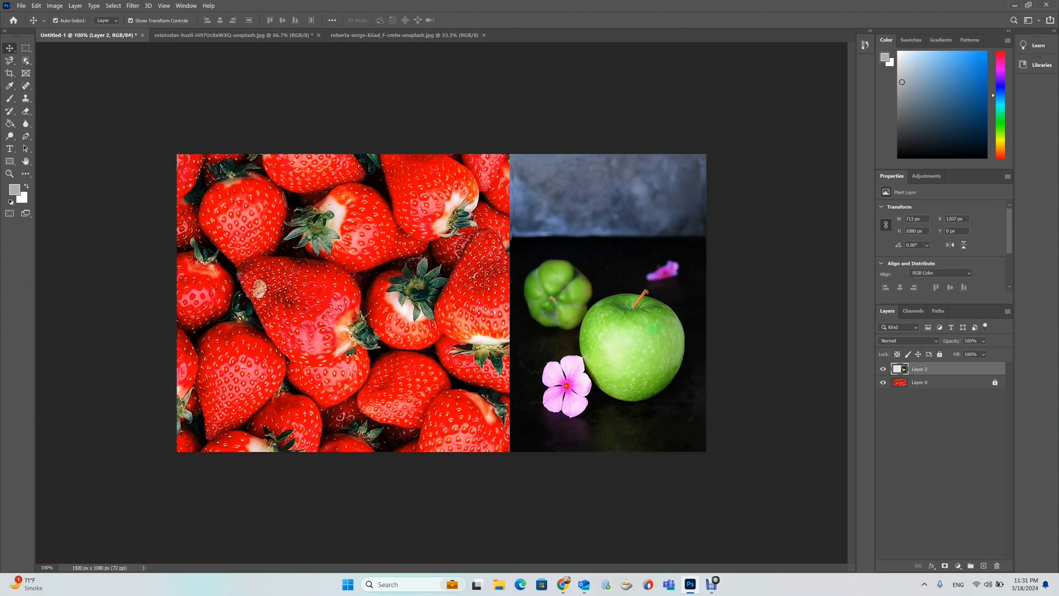
pyautogui.click(624, 337)
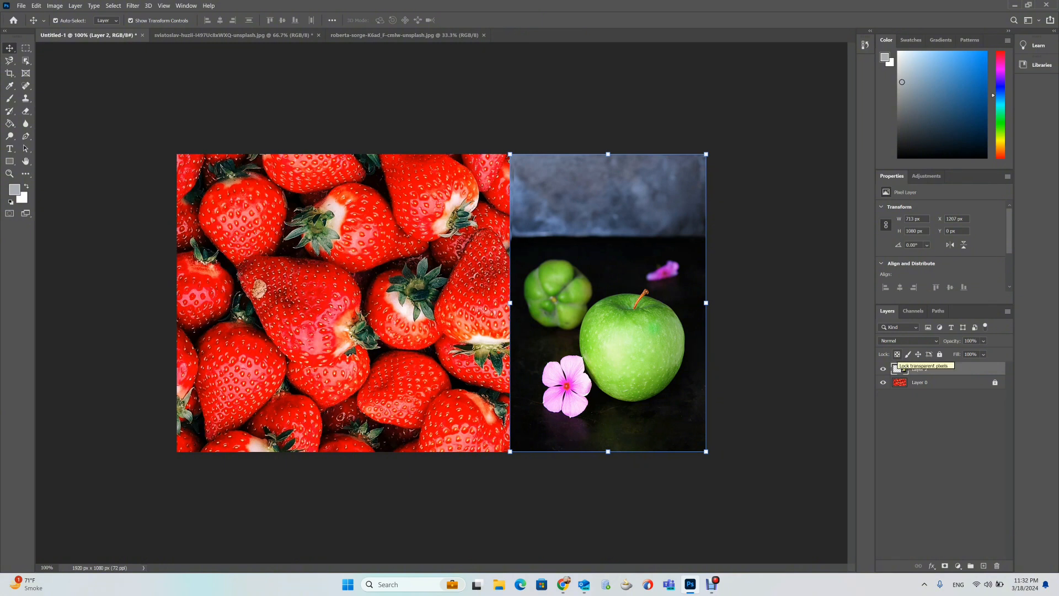
pyautogui.click(897, 354)
pyautogui.click(10, 98)
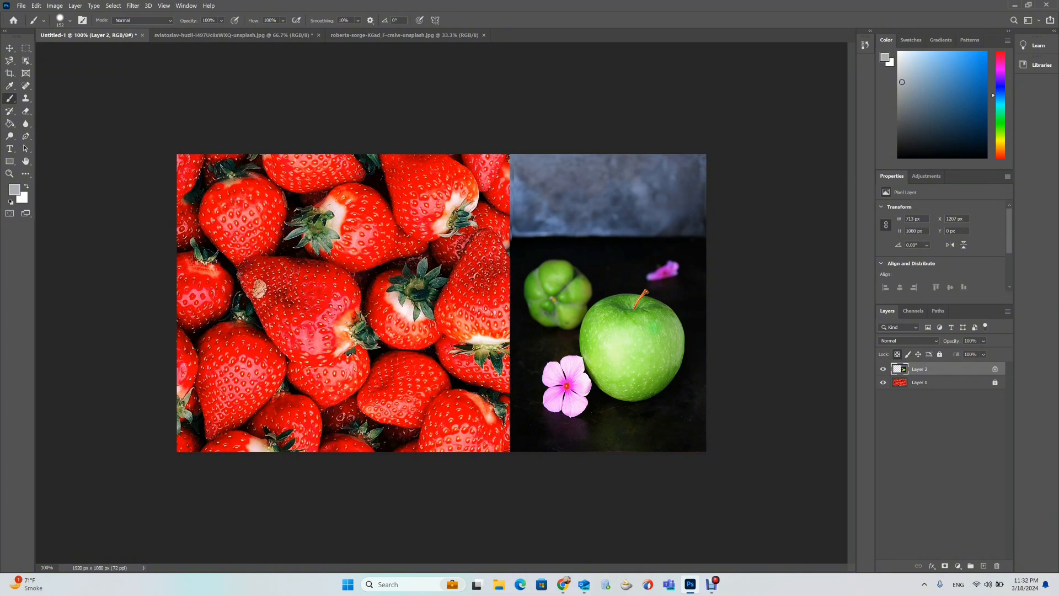
pyautogui.moveTo(492, 225)
pyautogui.mouseDown()
pyautogui.moveTo(563, 226)
pyautogui.moveTo(582, 242)
pyautogui.moveTo(568, 263)
pyautogui.moveTo(518, 257)
pyautogui.mouseUp()
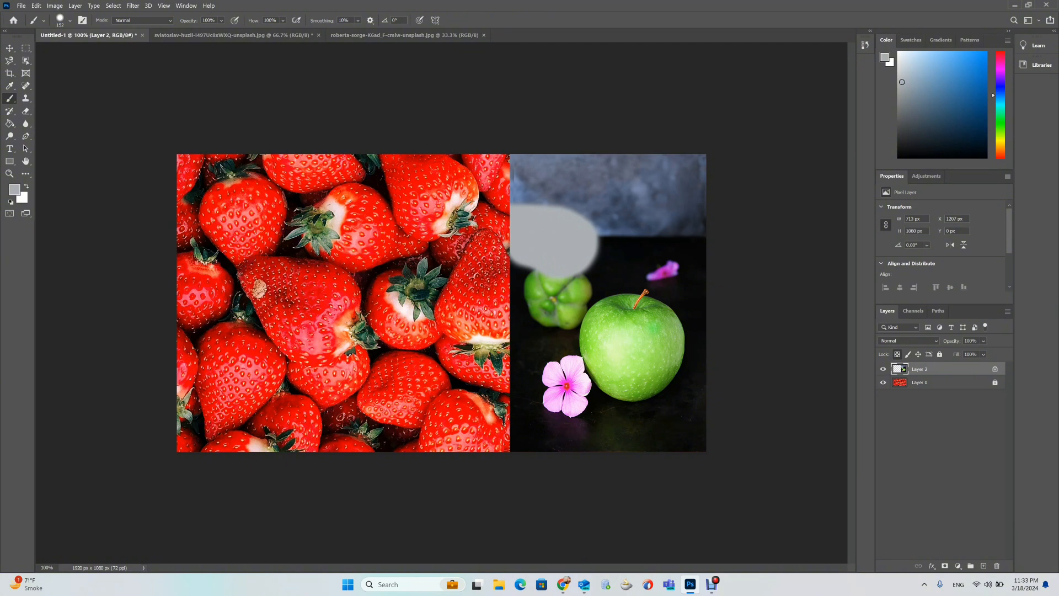
pyautogui.hotkey('ctrl', 'z')
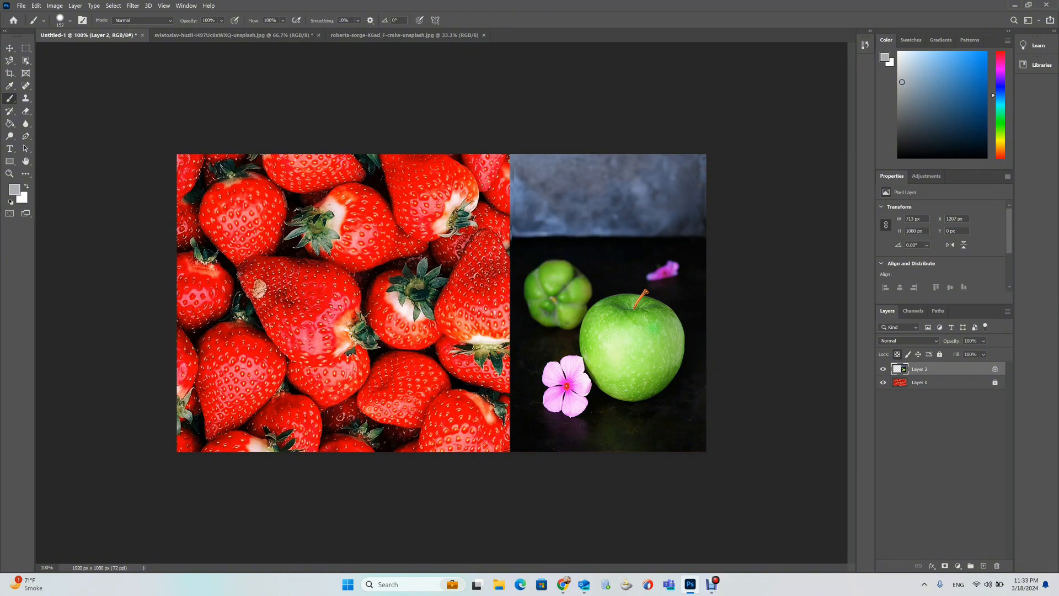
# With transparency unlocked, paint a gray stroke and fill the apple layer with gray, undoing both.
pyautogui.click(897, 355)
pyautogui.moveTo(408, 268)
pyautogui.mouseDown()
pyautogui.moveTo(527, 268)
pyautogui.moveTo(557, 298)
pyautogui.moveTo(458, 315)
pyautogui.moveTo(415, 291)
pyautogui.moveTo(499, 249)
pyautogui.moveTo(546, 291)
pyautogui.moveTo(536, 253)
pyautogui.moveTo(481, 281)
pyautogui.moveTo(462, 263)
pyautogui.moveTo(553, 284)
pyautogui.mouseUp()
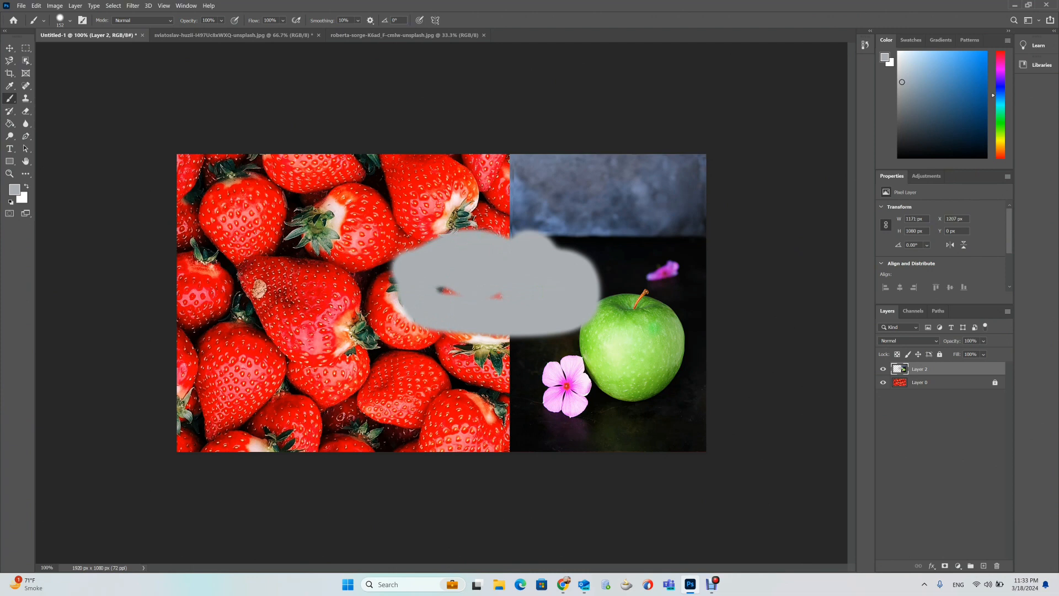
pyautogui.hotkey('ctrl', 'z')
pyautogui.hotkey('alt', 'BackSpace')
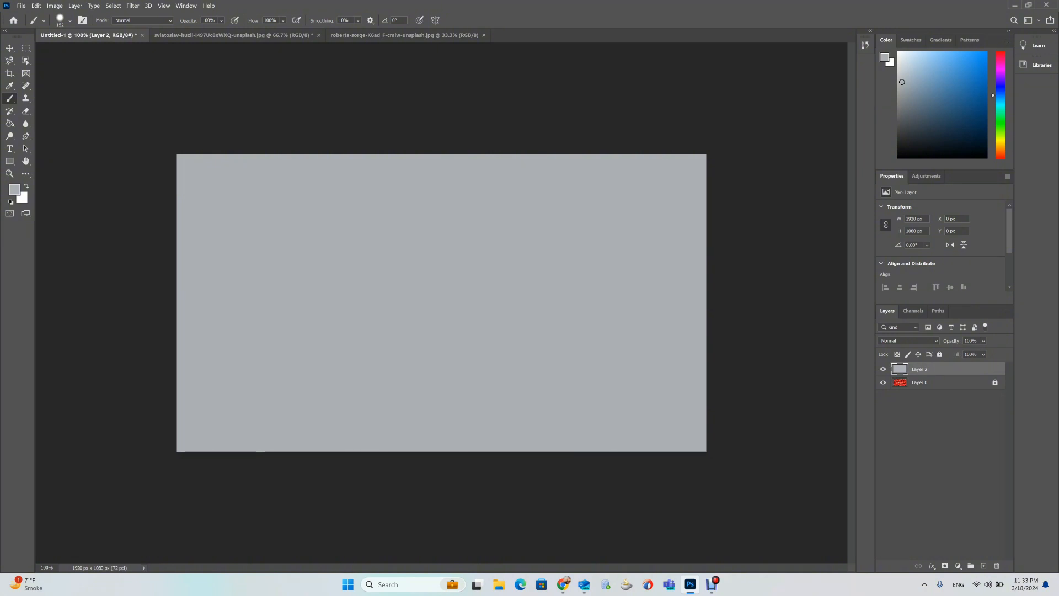
pyautogui.hotkey('ctrl', 'z')
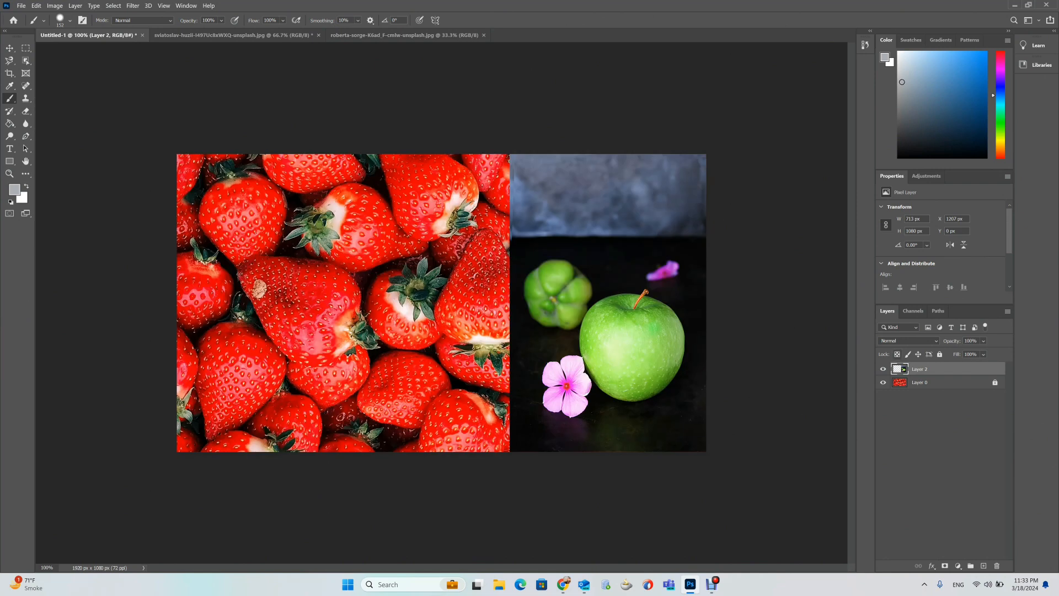
# Lock transparent pixels, fill the apple layer with the gray foreground color, toggle the pixel locks, and undo the fill.
pyautogui.press('/')
pyautogui.hotkey('alt', 'BackSpace')
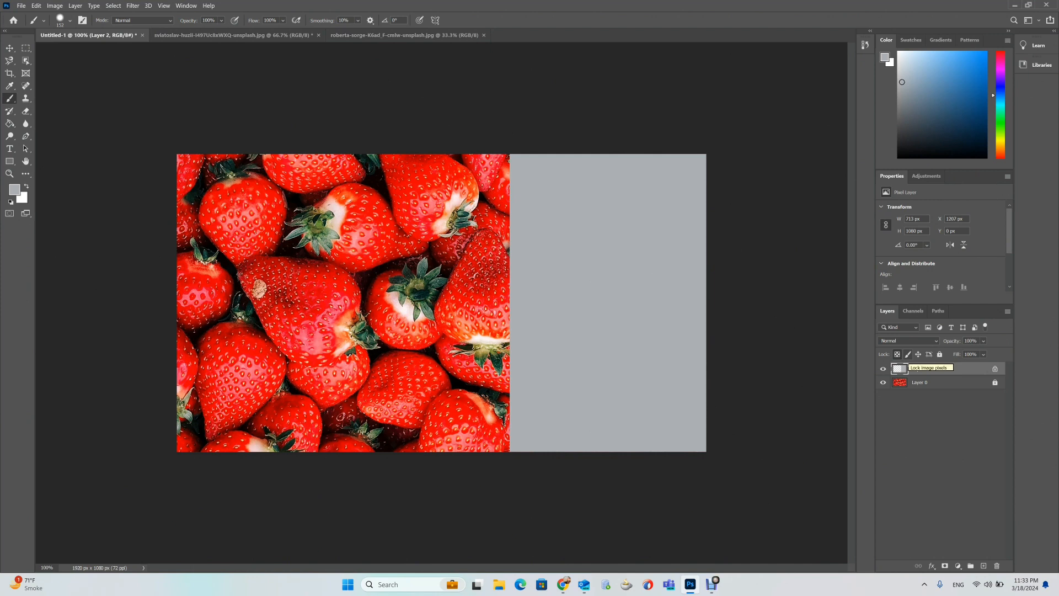
pyautogui.click(907, 354)
pyautogui.click(897, 354)
pyautogui.hotkey('ctrl', 'z')
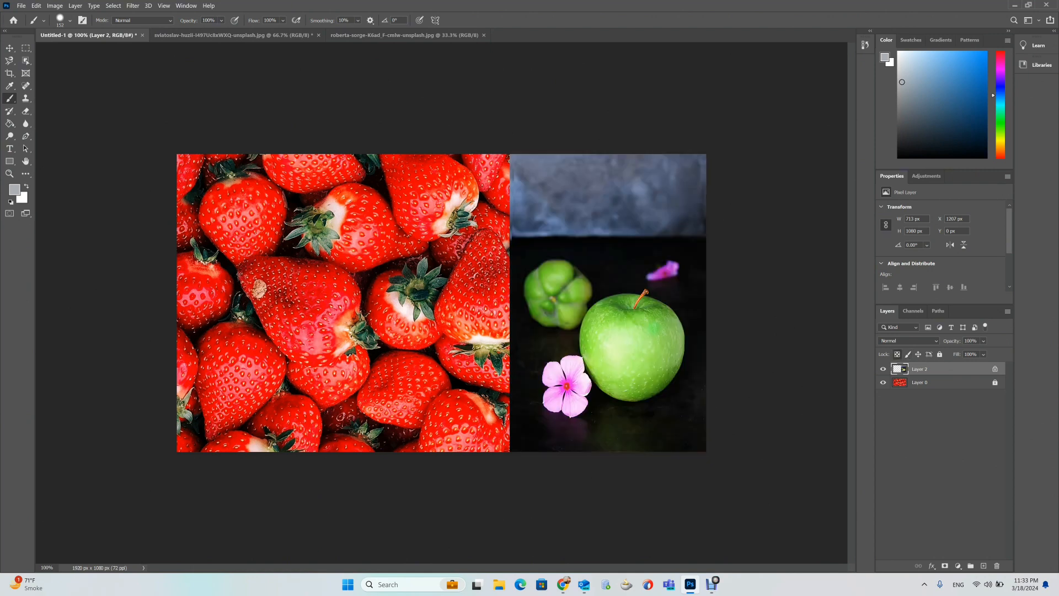
# Lock the apple layer's image pixels and position, then try moving the apple with the Move tool.
pyautogui.click(908, 354)
pyautogui.click(918, 354)
pyautogui.click(9, 48)
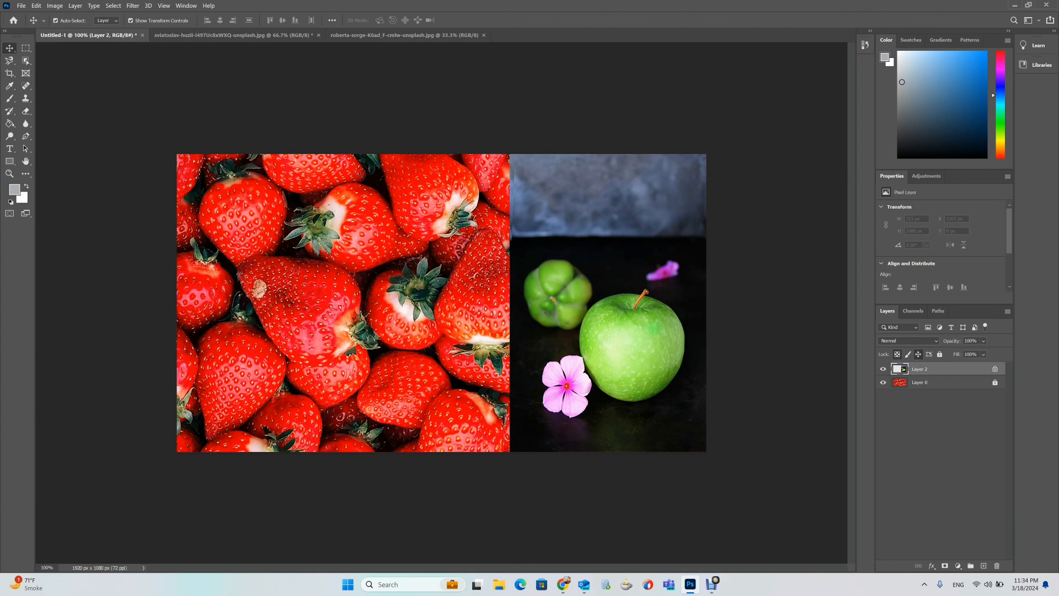
pyautogui.moveTo(568, 307); pyautogui.dragTo(493, 313)
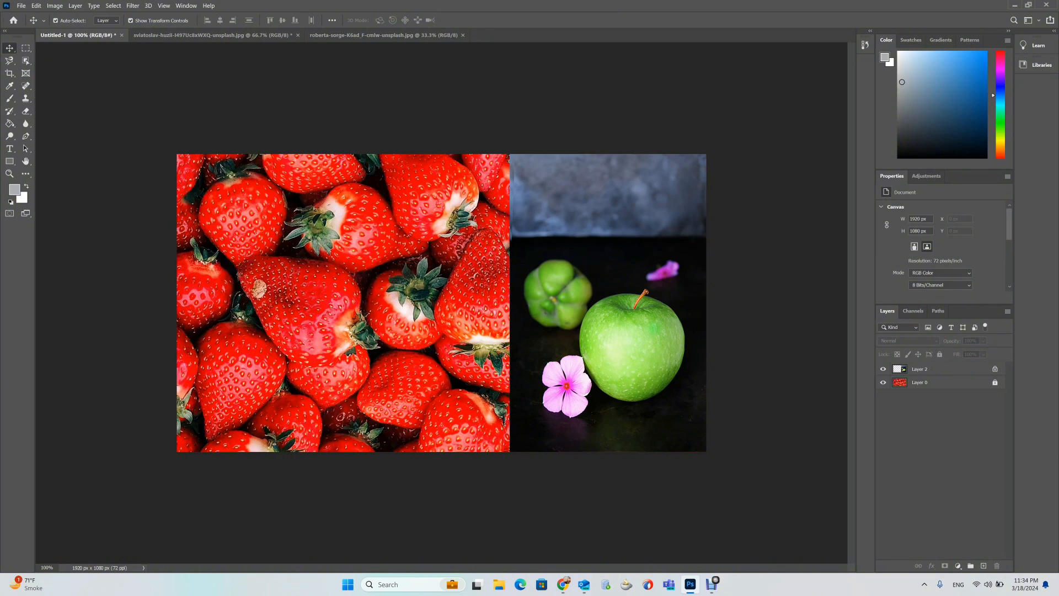
pyautogui.click(931, 369)
pyautogui.moveTo(623, 330); pyautogui.dragTo(480, 331)
pyautogui.click(931, 369)
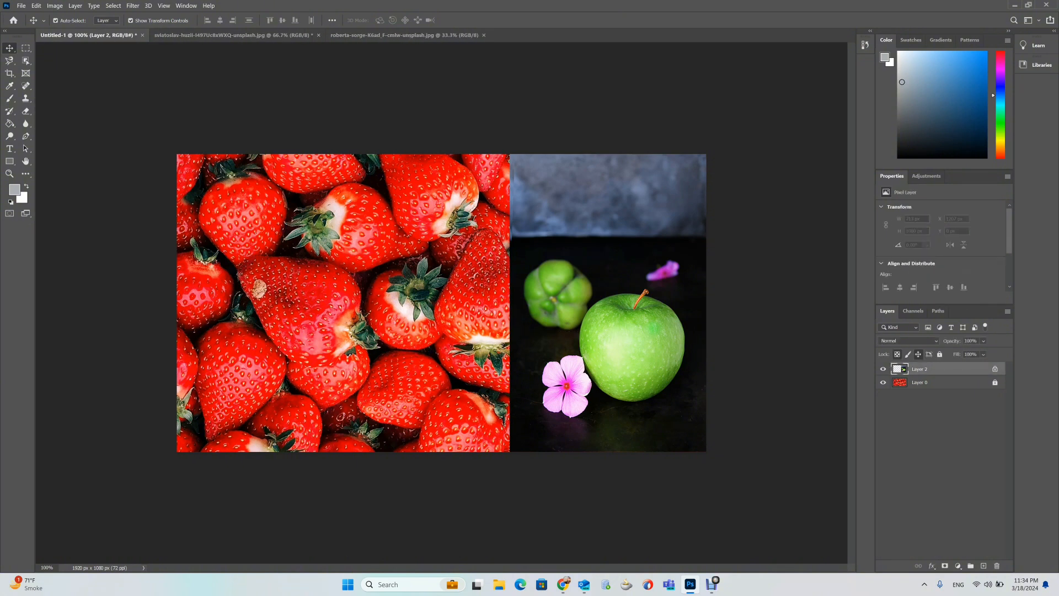
# Unlock the apple layer's position, try moving and resizing it, undo the resize, and set it back flush against the canvas's right edge.
pyautogui.click(919, 354)
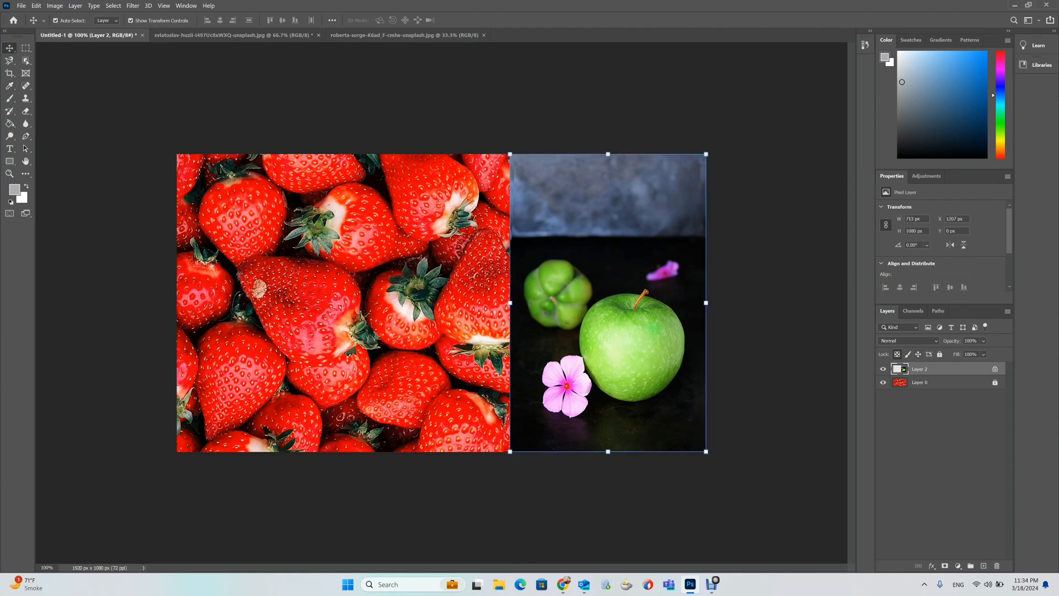
pyautogui.moveTo(631, 240)
pyautogui.mouseDown()
pyautogui.moveTo(424, 240)
pyautogui.moveTo(639, 242)
pyautogui.mouseUp()
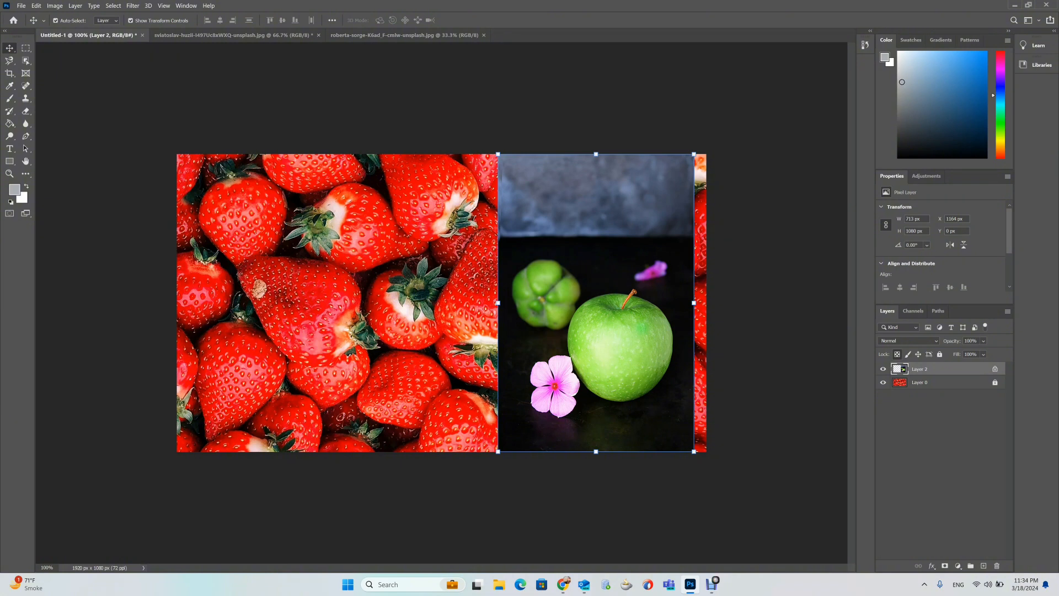
pyautogui.moveTo(694, 451)
pyautogui.mouseDown()
pyautogui.moveTo(636, 389)
pyautogui.moveTo(702, 449)
pyautogui.moveTo(678, 461)
pyautogui.mouseUp()
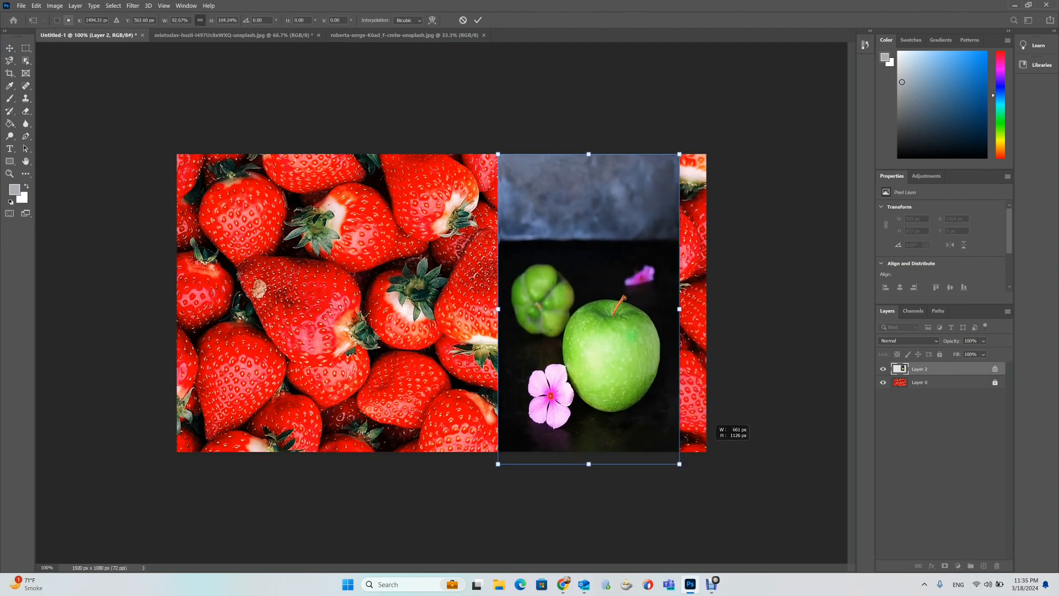
pyautogui.hotkey('ctrl', 'z')
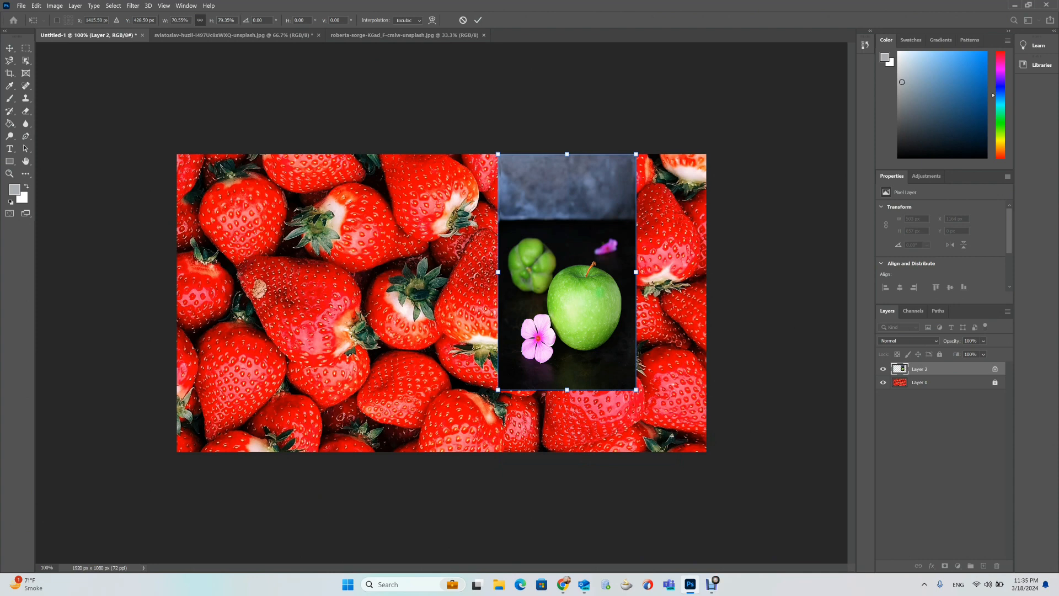
pyautogui.hotkey('ctrl', 'z')
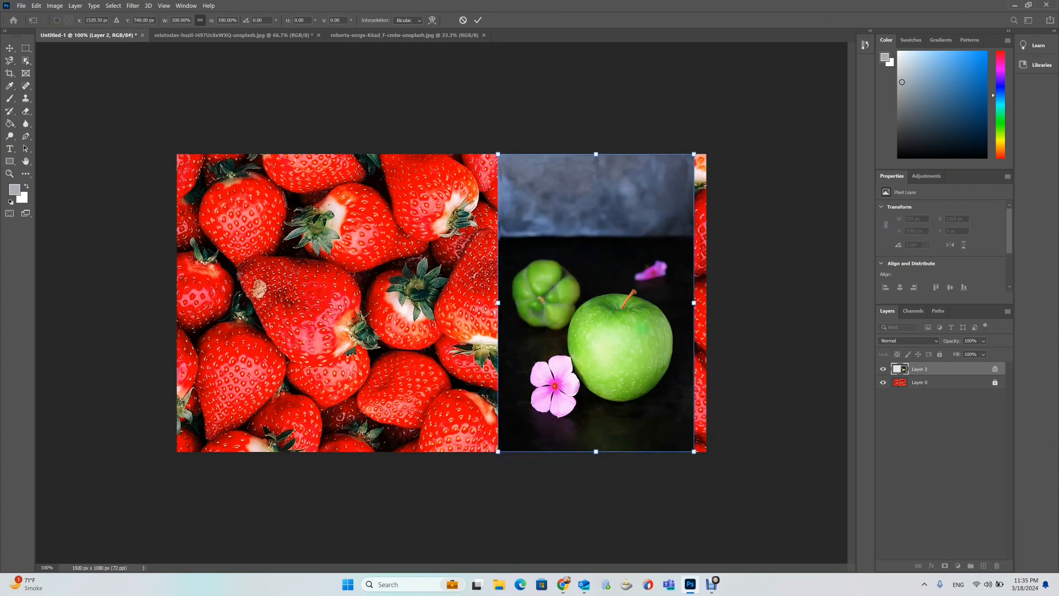
pyautogui.moveTo(702, 347); pyautogui.dragTo(715, 347)
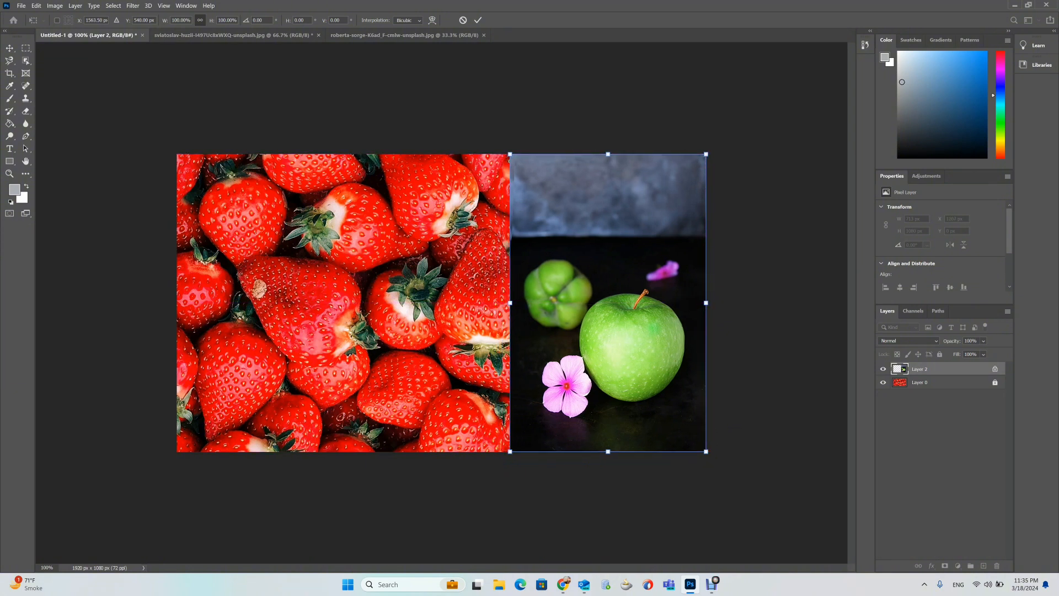
pyautogui.press('Return')
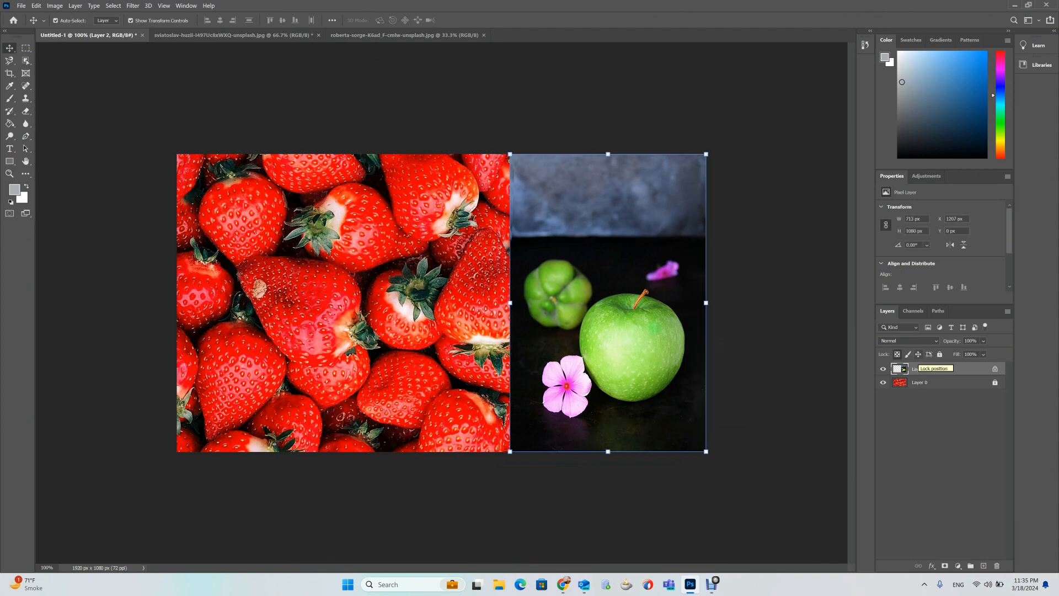
# Toggle the position lock, then lock the apple layer's transparent pixels and position.
pyautogui.click(919, 354)
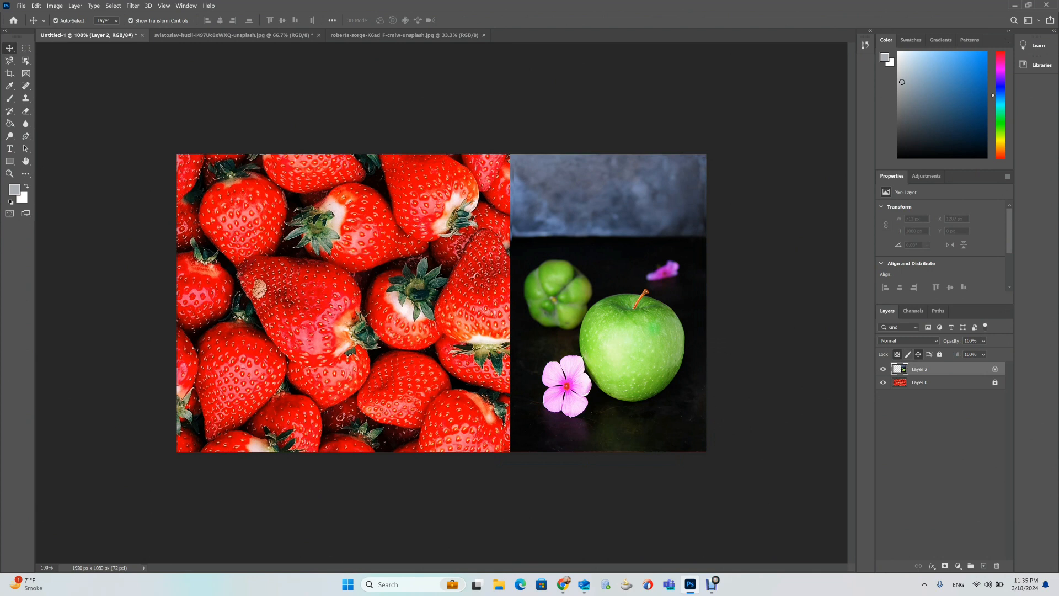
pyautogui.click(918, 354)
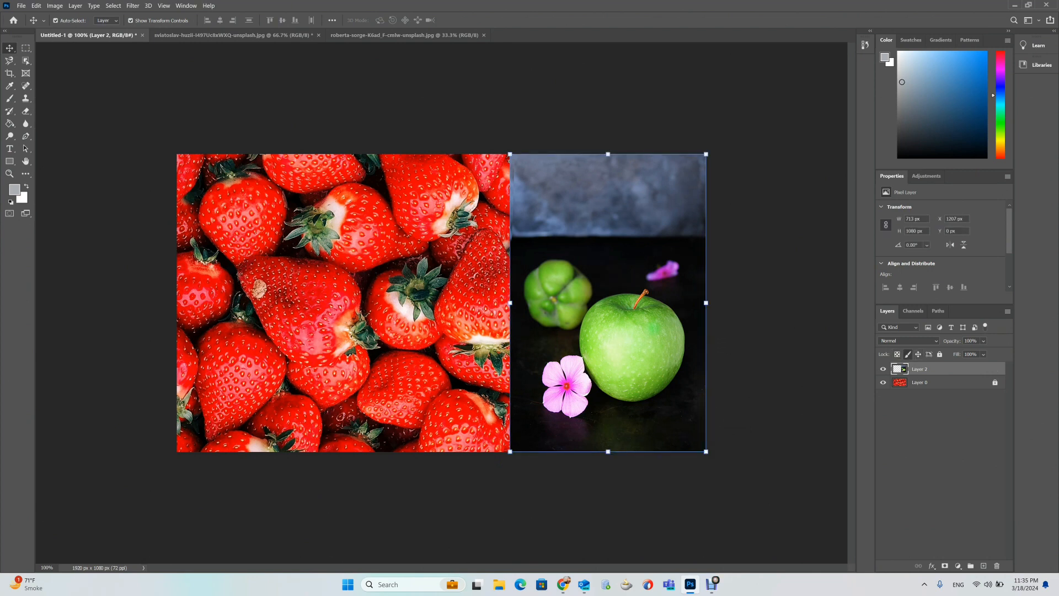
pyautogui.click(897, 354)
pyautogui.click(918, 354)
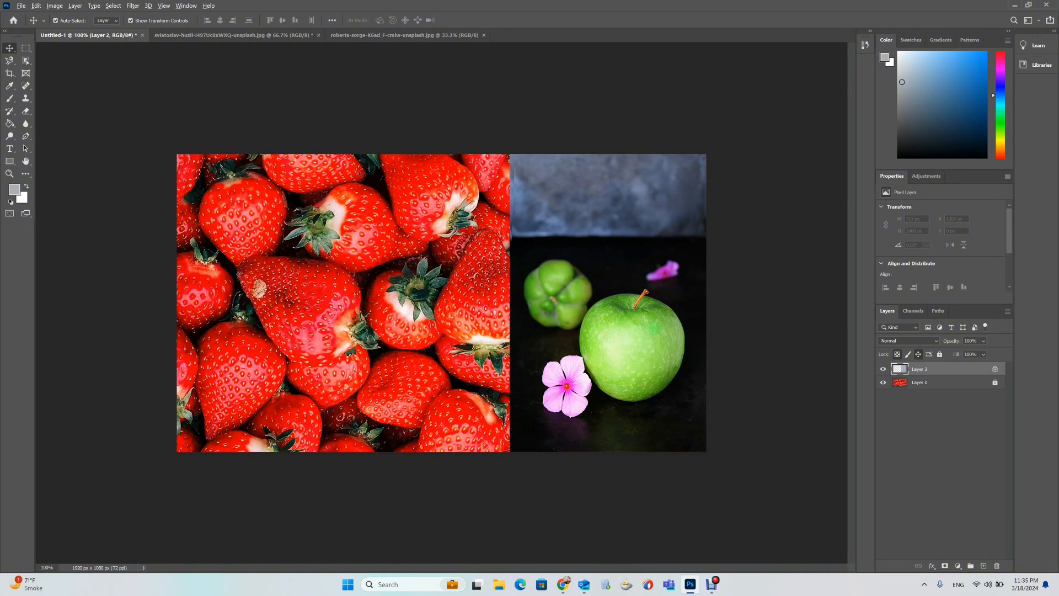
# Fill the apple layer with the foreground color and undo the fill.
pyautogui.hotkey('alt', 'BackSpace')
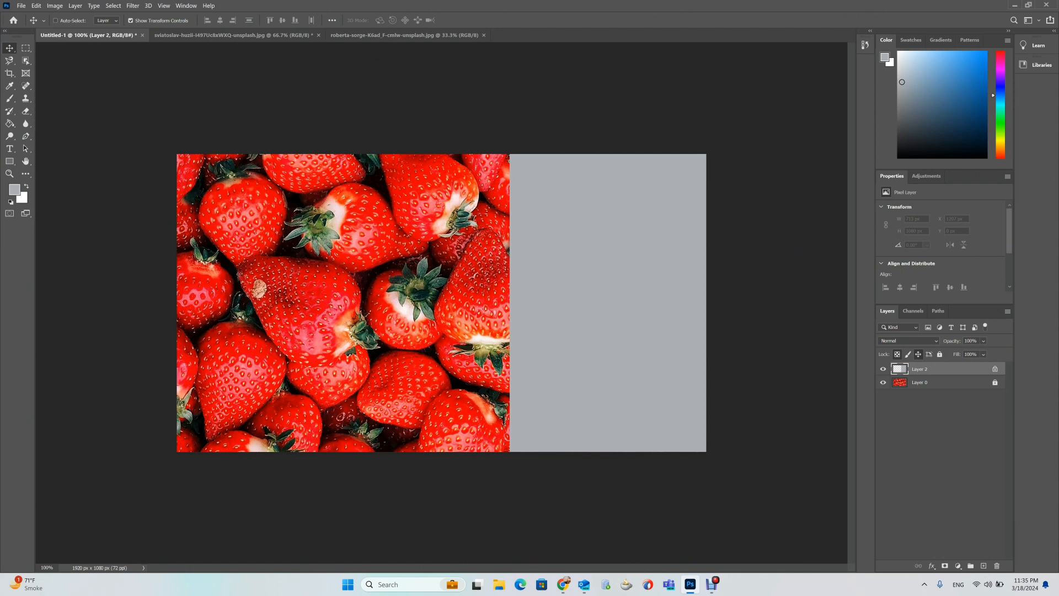
pyautogui.hotkey('ctrl', 'z')
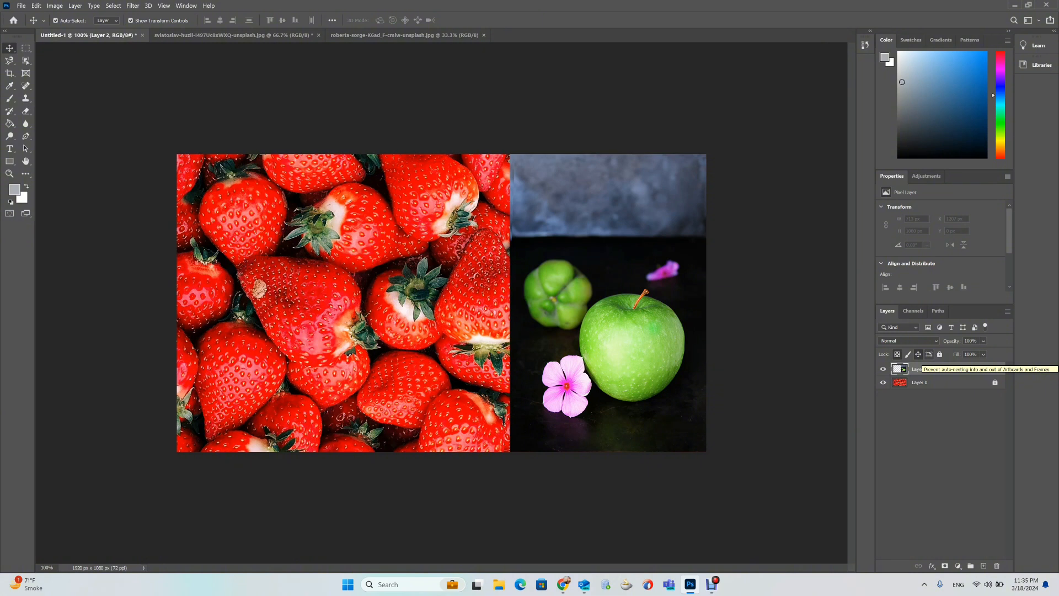
# Lock the apple layer's artboard auto-nesting and lock all of its properties.
pyautogui.click(929, 353)
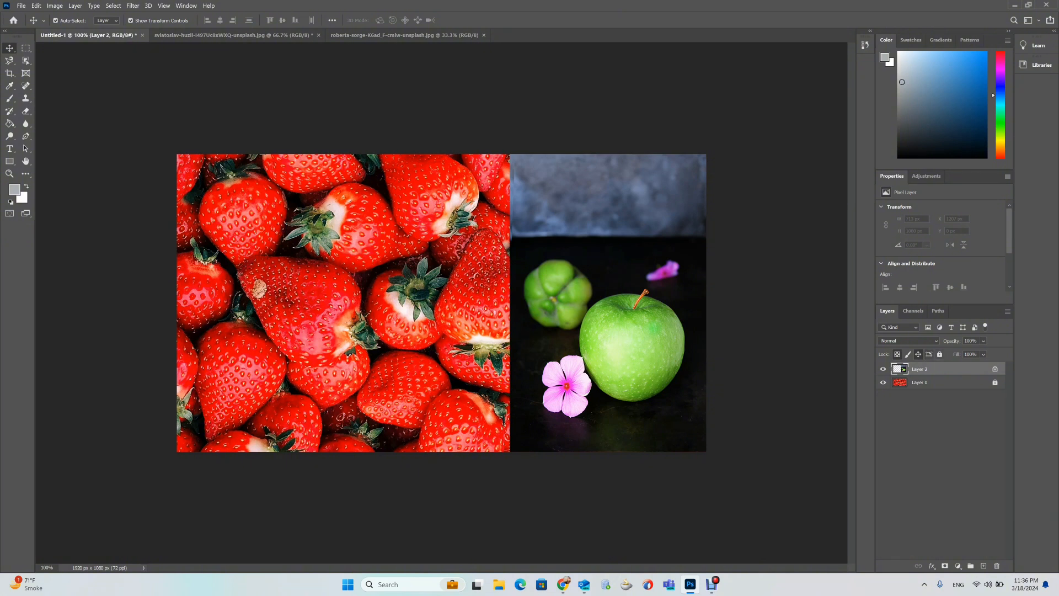
pyautogui.click(940, 354)
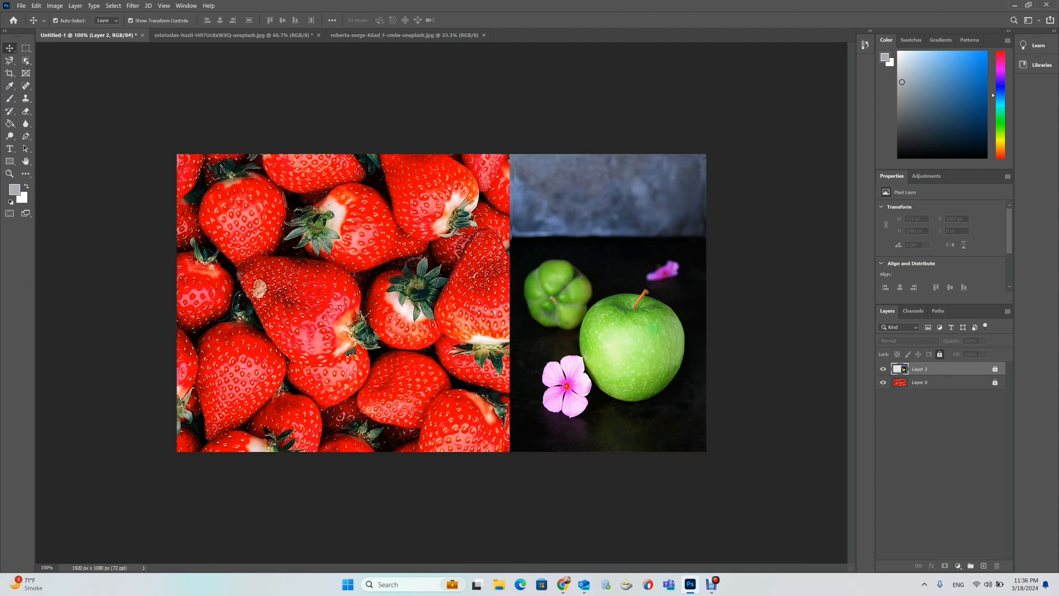
# Deselect all layers and try painting on the canvas with the Brush tool, dismissing the error.
pyautogui.click(451, 256)
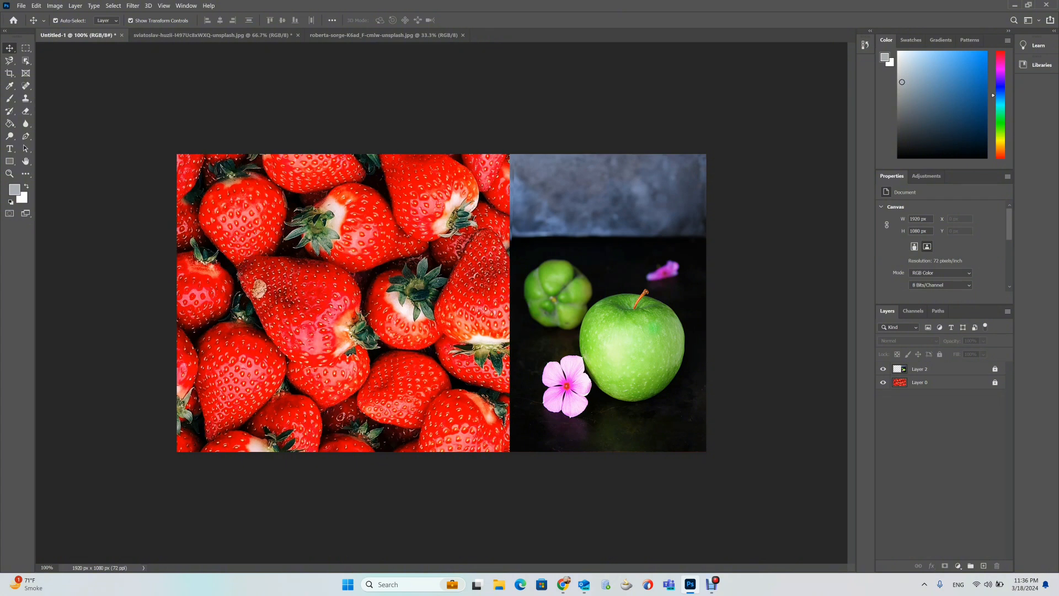
pyautogui.click(9, 98)
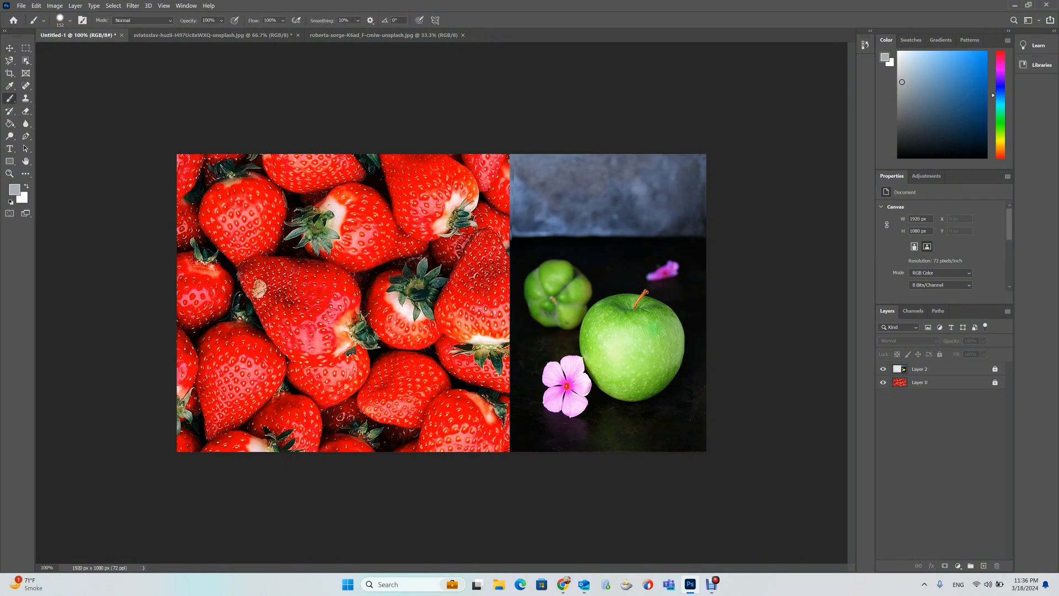
pyautogui.click(446, 287)
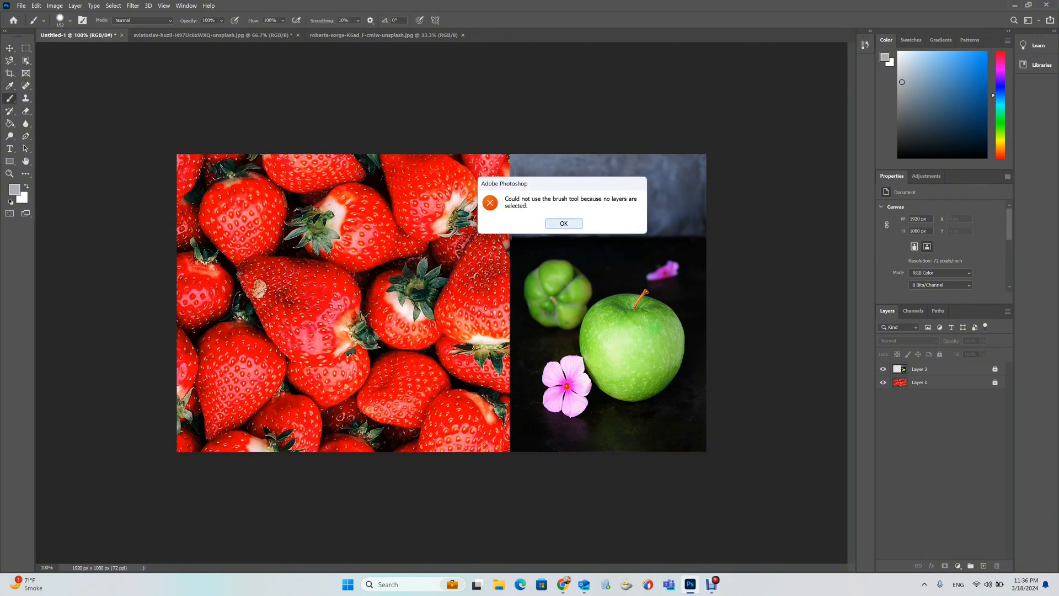
pyautogui.click(564, 224)
# Unlock the apple layer completely and move it to the middle of the canvas between the strawberries.
pyautogui.click(10, 48)
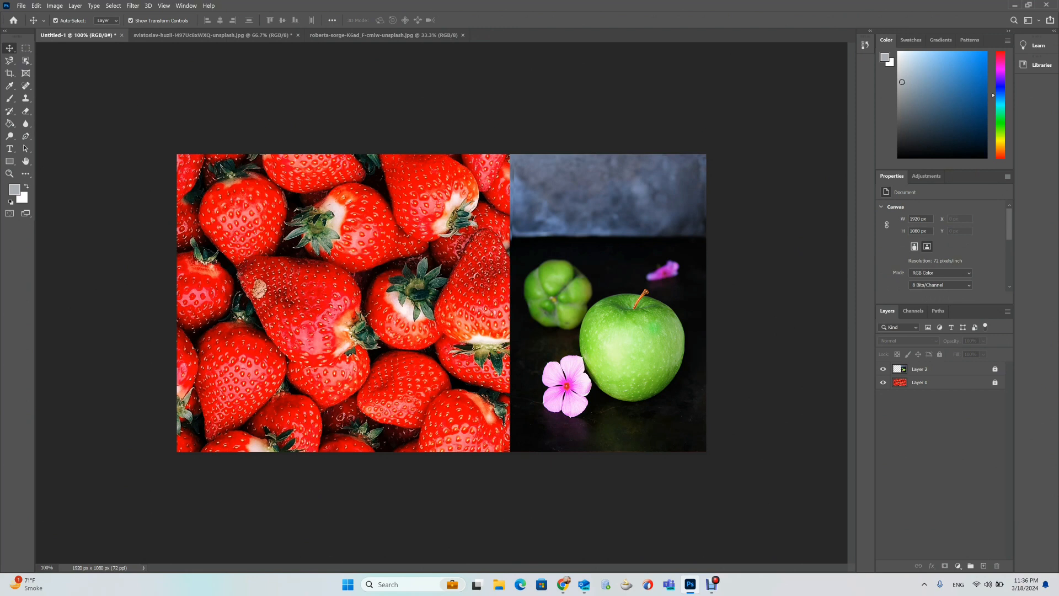
pyautogui.click(995, 369)
pyautogui.click(609, 320)
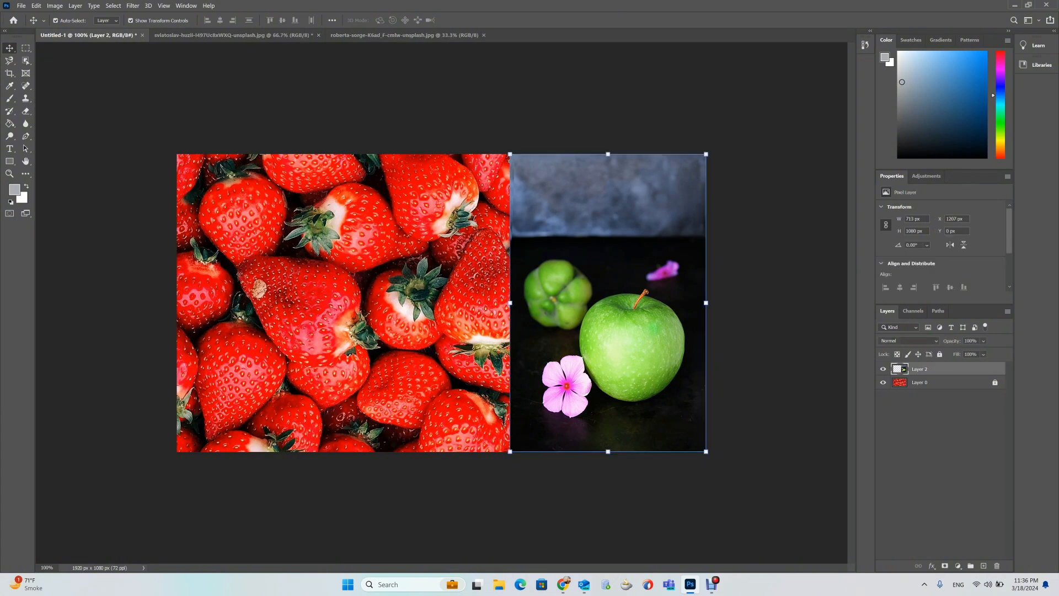
pyautogui.click(908, 341)
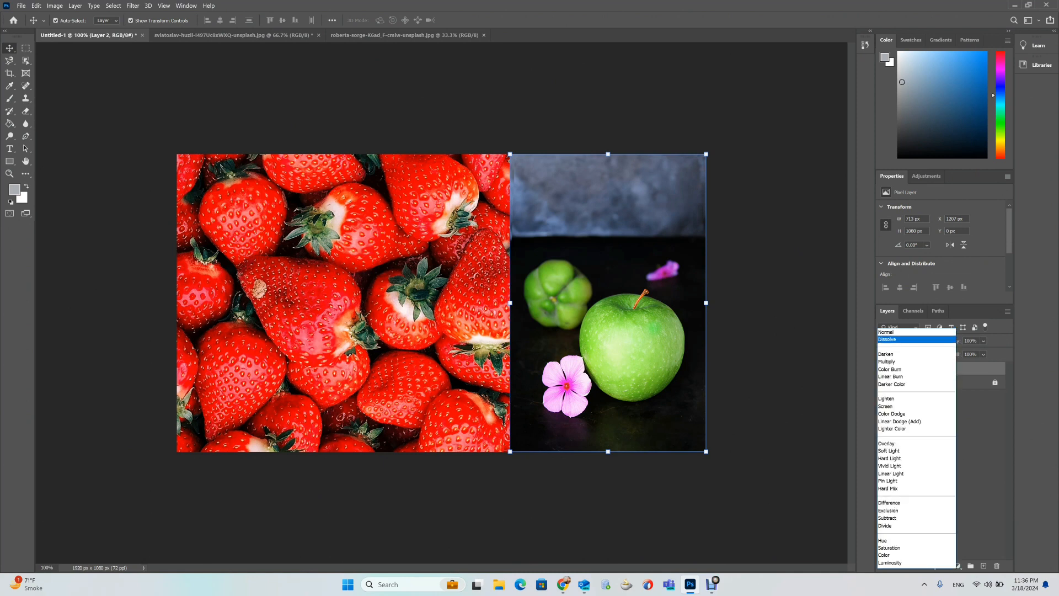
pyautogui.press('Escape')
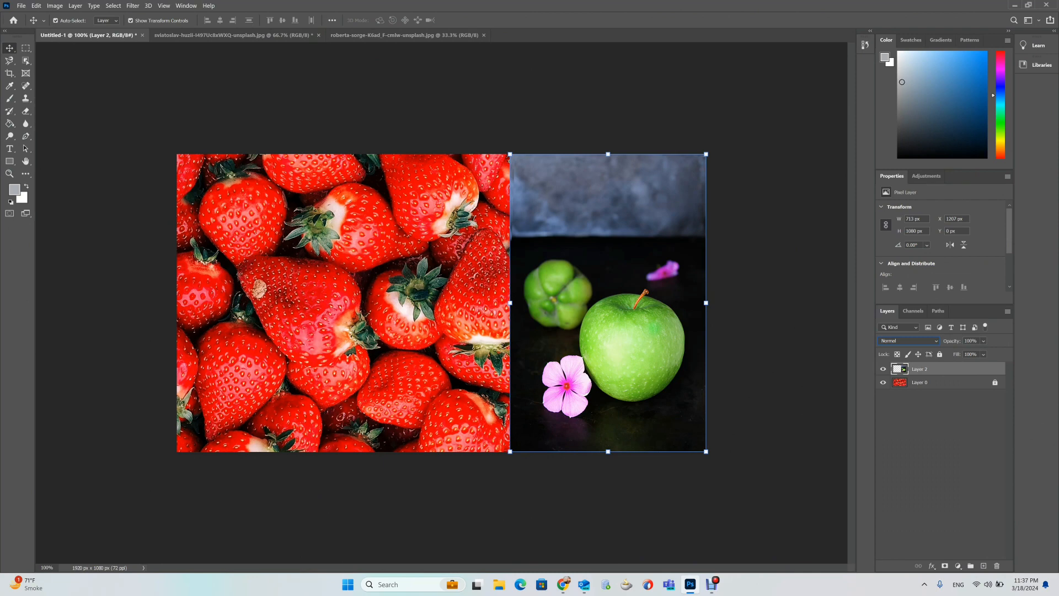
pyautogui.moveTo(612, 302); pyautogui.dragTo(472, 291)
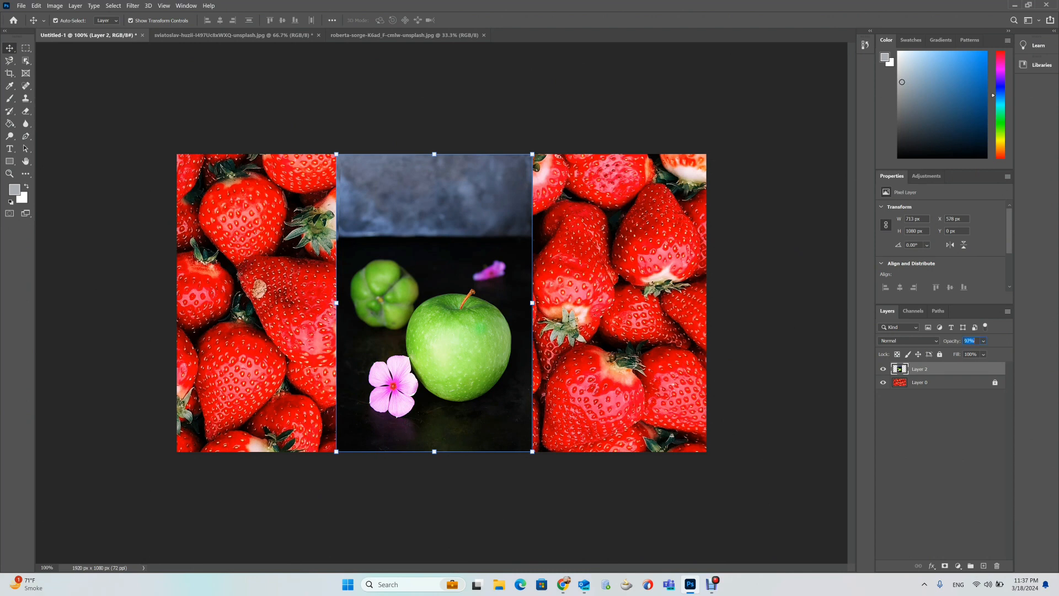
# Experiment with the apple layer's opacity at 79% and lower values, then restore it to 100%.
pyautogui.write('79')
pyautogui.press('Return')
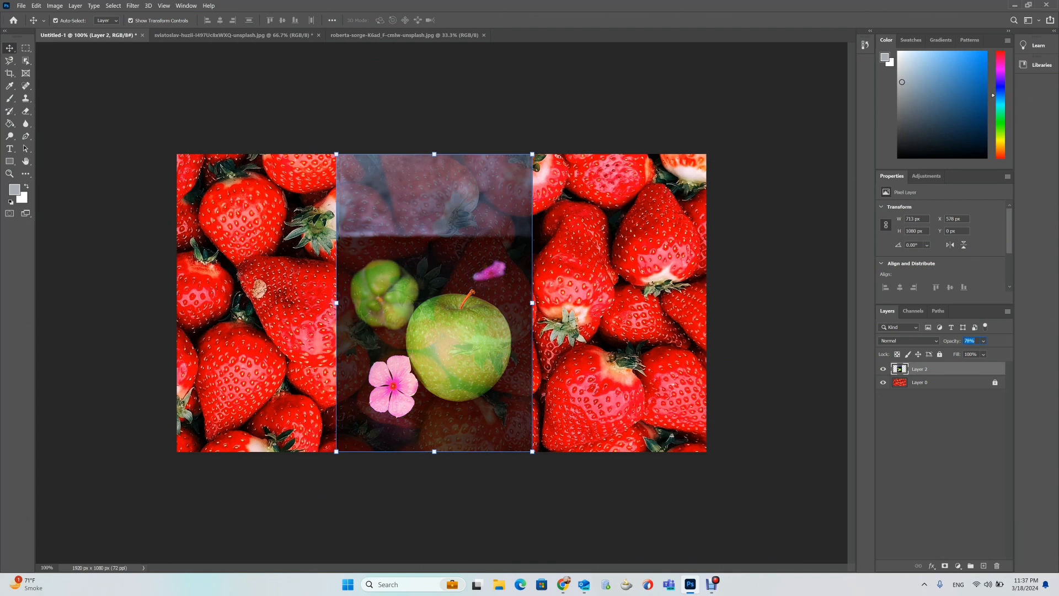
pyautogui.moveTo(938, 341); pyautogui.dragTo(933, 341)
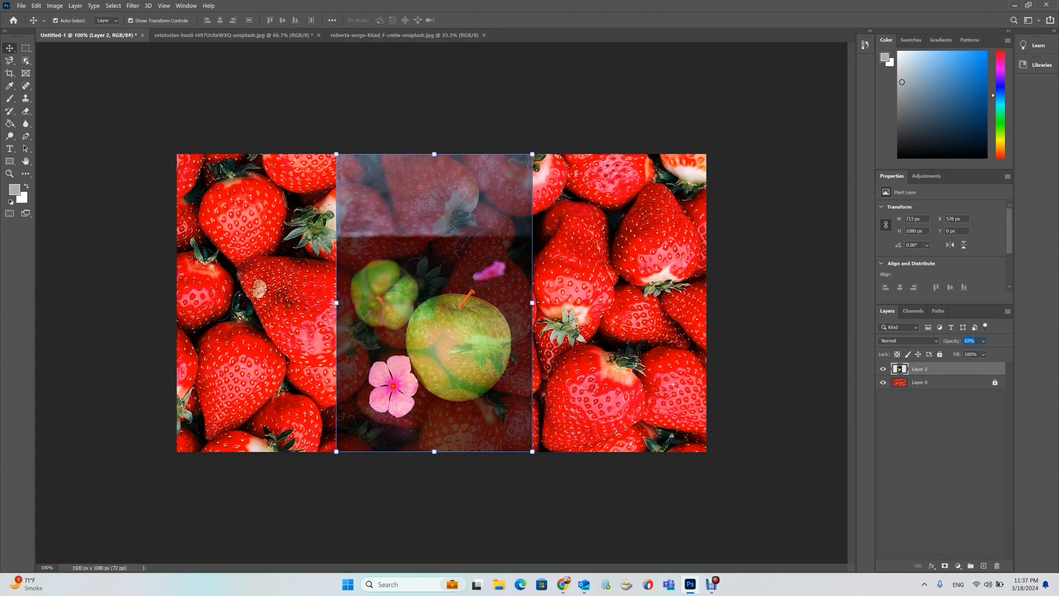
pyautogui.press('Return')
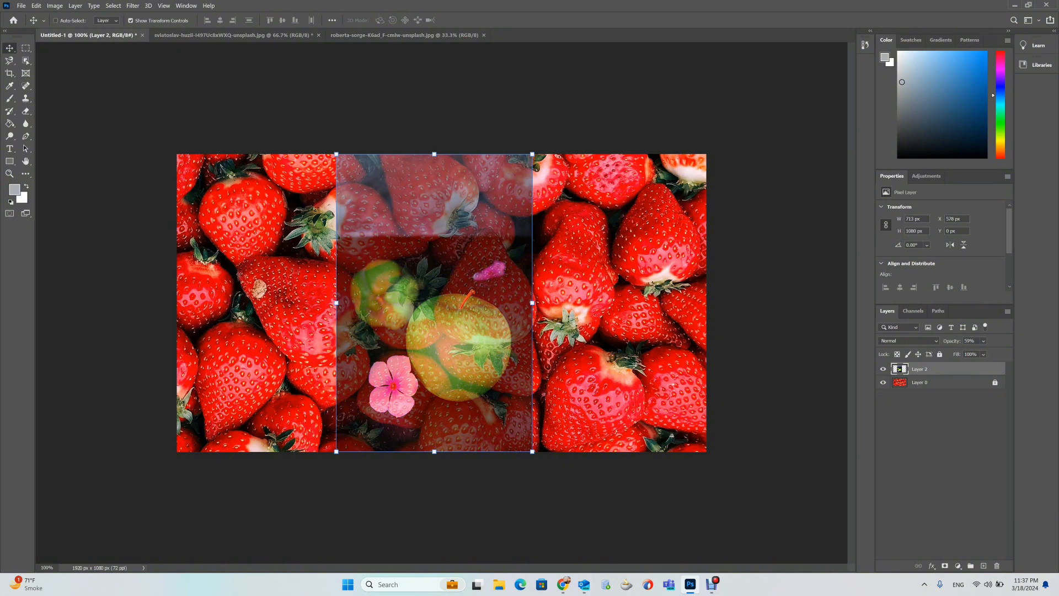
pyautogui.press('0')
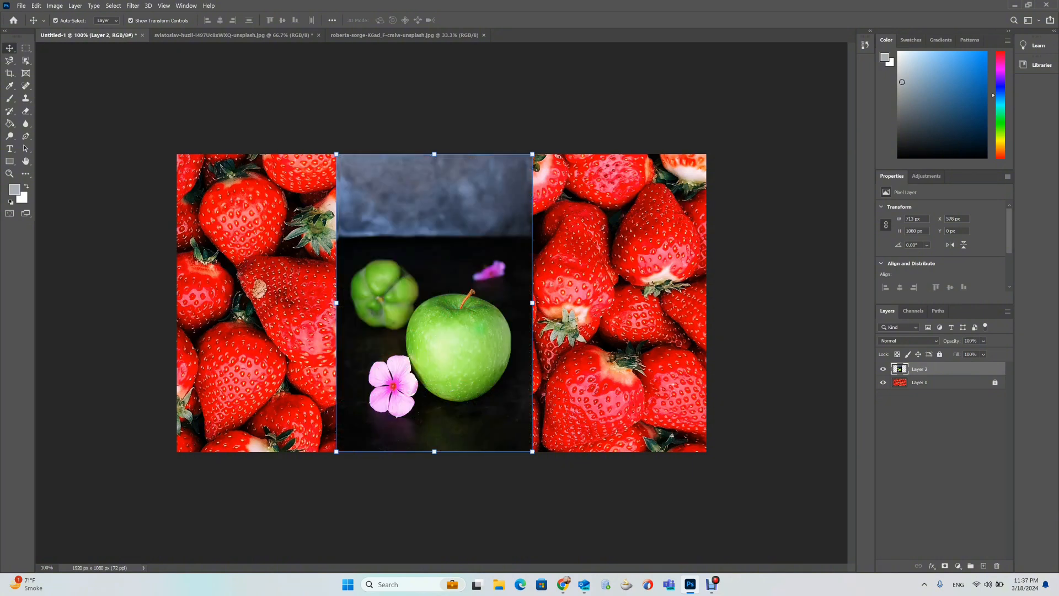
# Set the apple layer's blend mode to Dissolve, lower its opacity to about 77%, and zoom in to inspect.
pyautogui.click(909, 341)
pyautogui.click(905, 337)
pyautogui.press('9')
pyautogui.press('5')
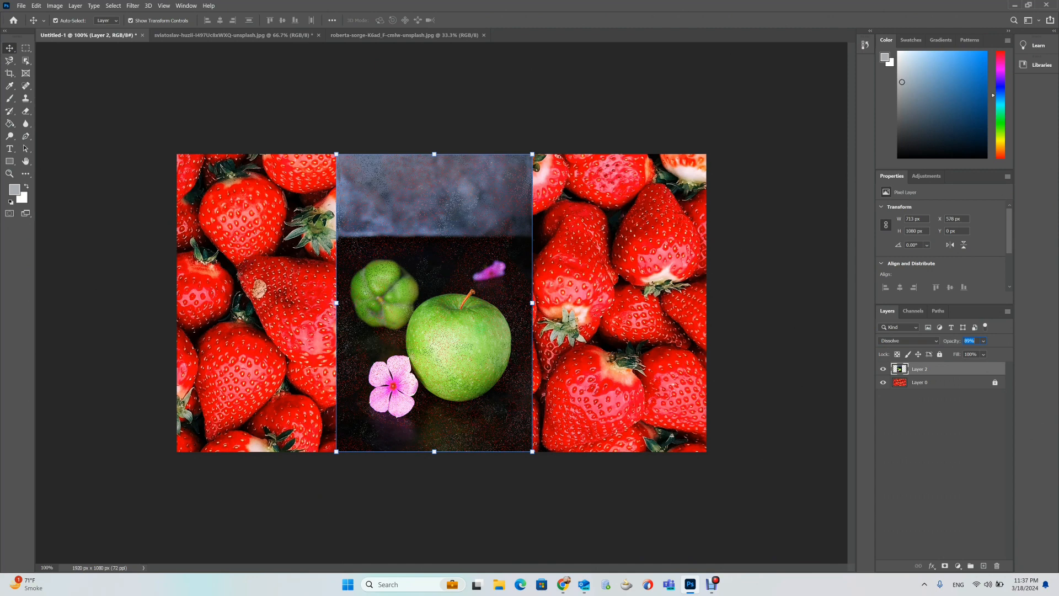
pyautogui.moveTo(947, 341); pyautogui.dragTo(945, 341)
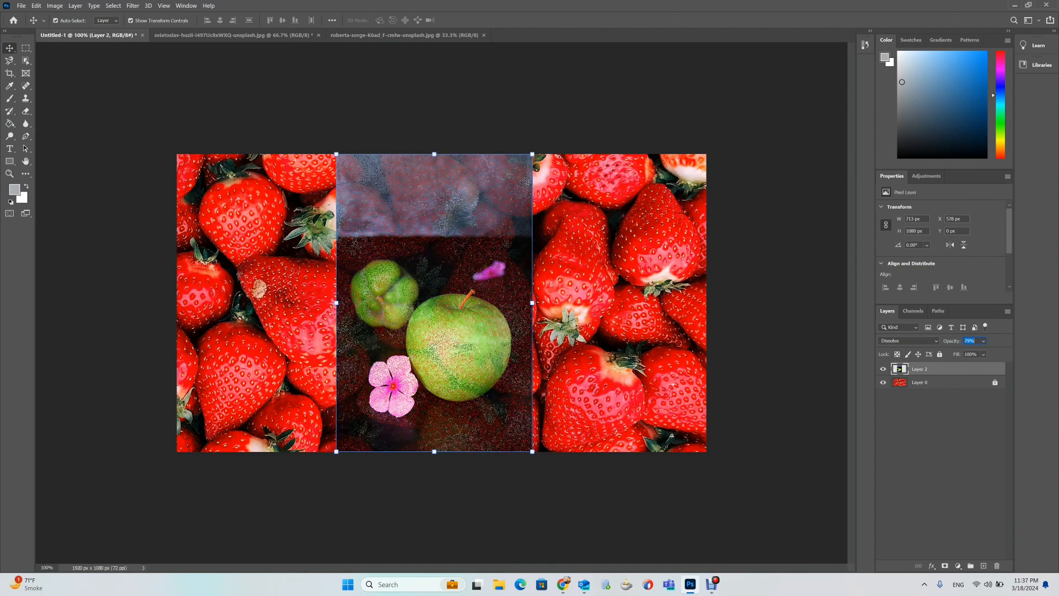
pyautogui.click(908, 341)
pyautogui.hotkey('ctrl', '+')
pyautogui.hotkey('ctrl', '+')
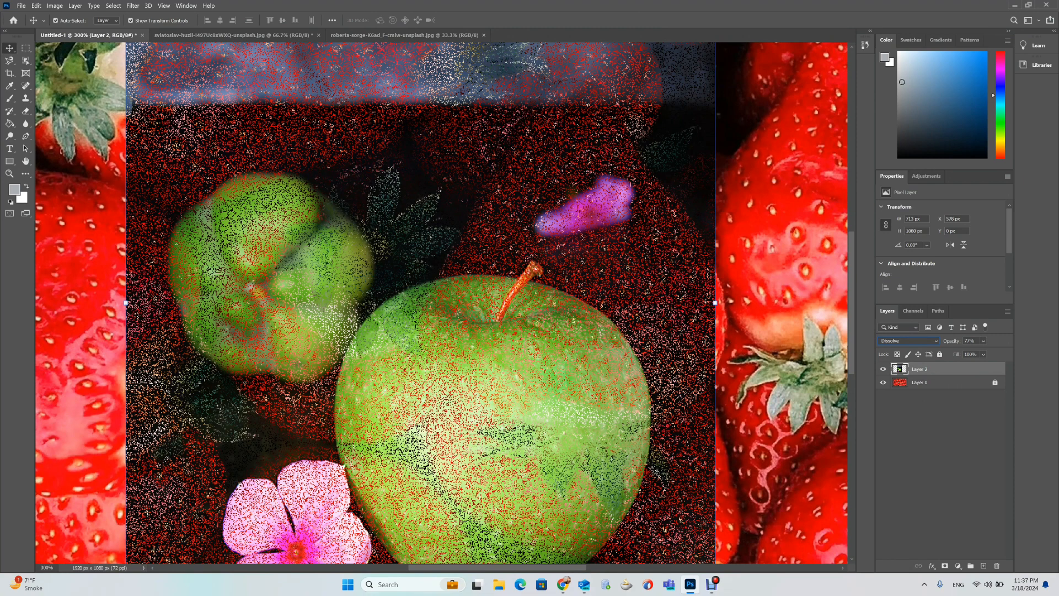
pyautogui.hotkey('ctrl', '+')
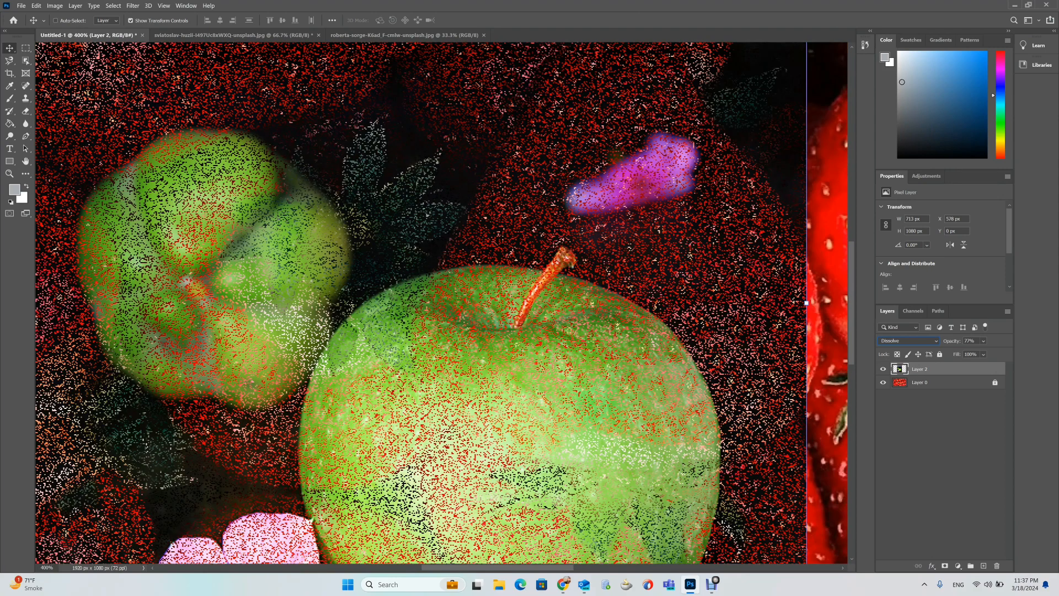
pyautogui.hotkey('ctrl', '+')
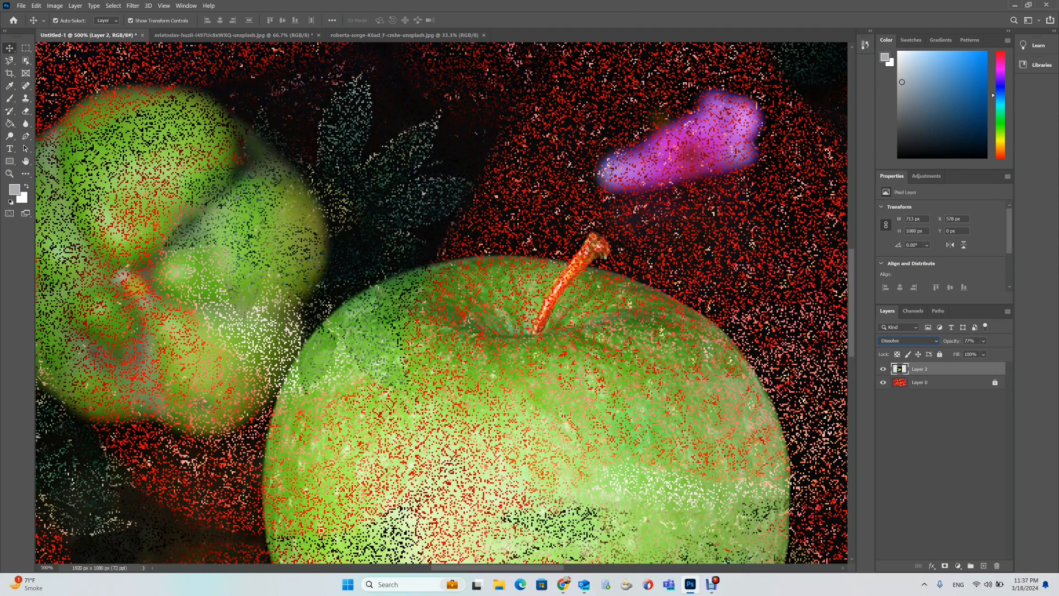
# Set the apple layer's opacity to 89%, then back to 100%, and zoom out to 100%.
pyautogui.press('0')
pyautogui.press('Return')
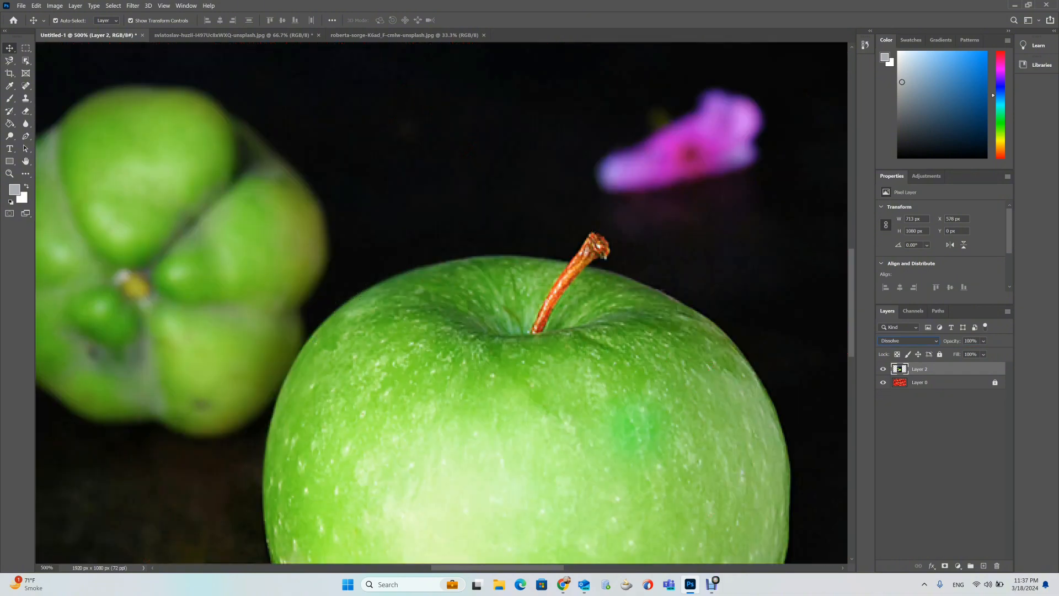
pyautogui.press('9')
pyautogui.press('5')
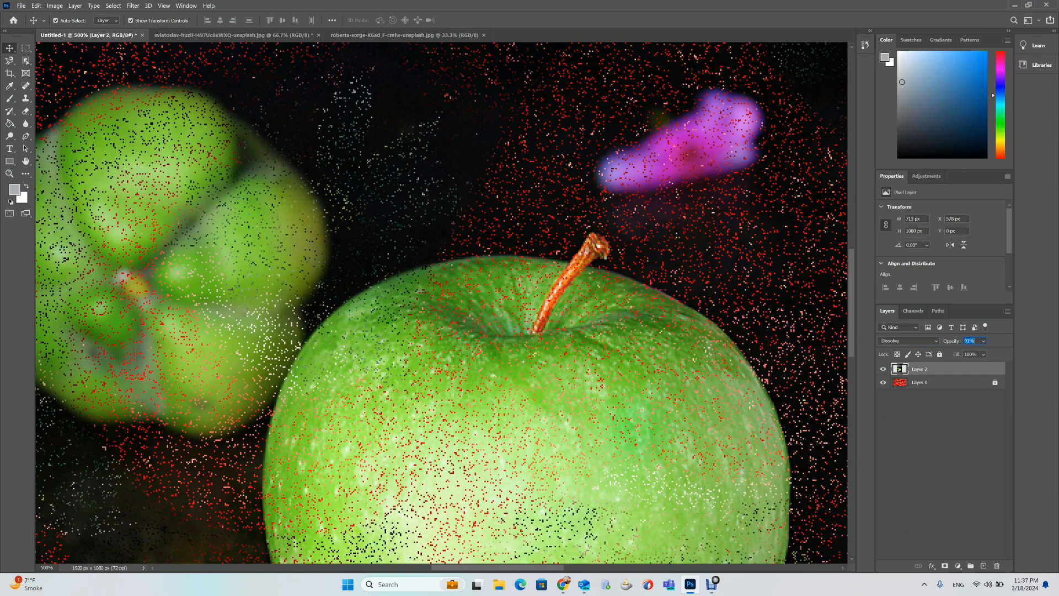
pyautogui.press('8')
pyautogui.press('9')
pyautogui.press('Return')
pyautogui.press('0')
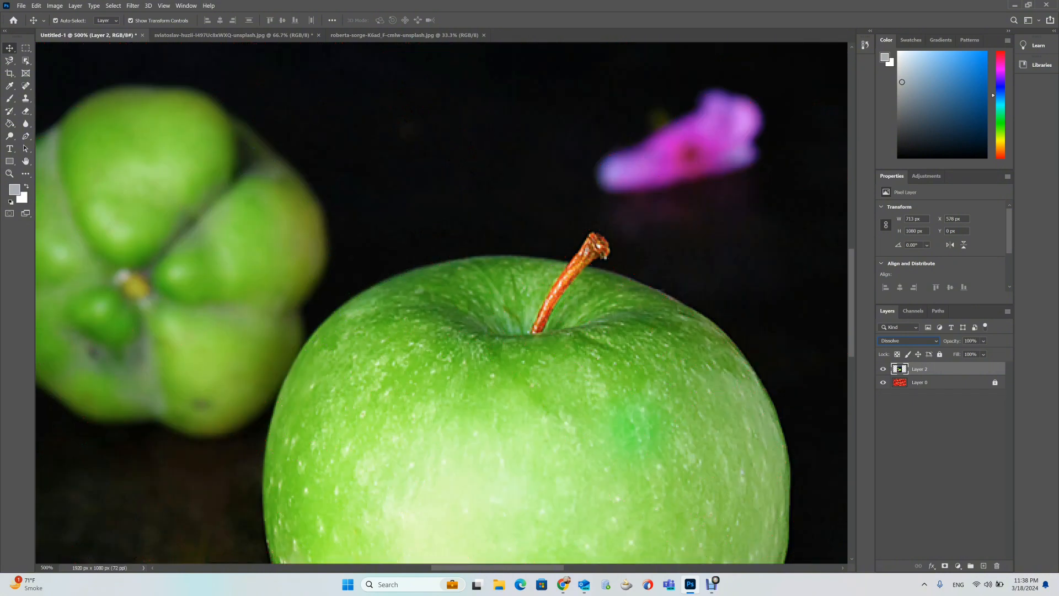
pyautogui.hotkey('ctrl', '-')
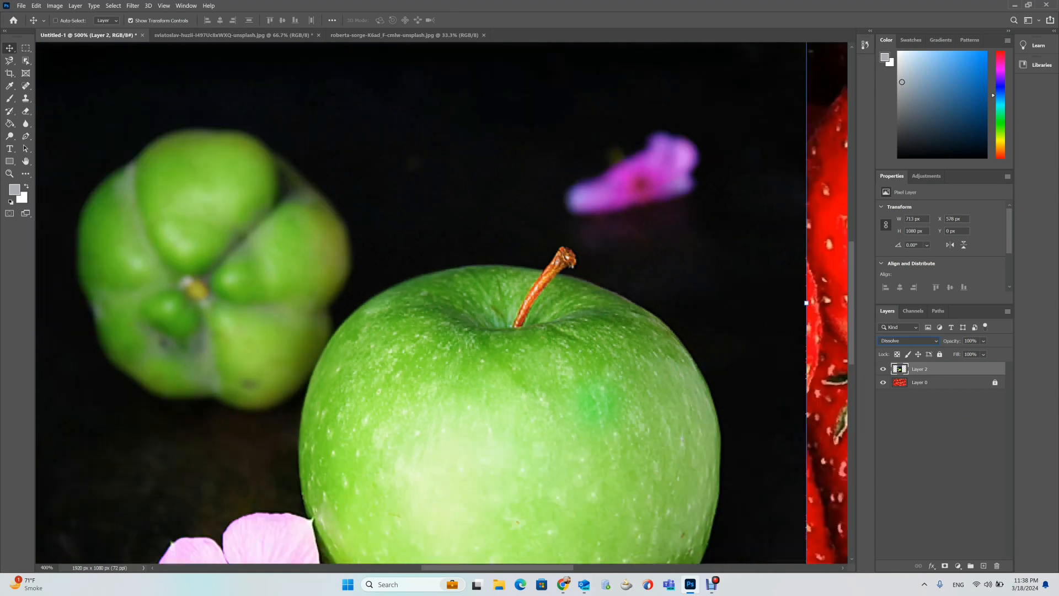
pyautogui.hotkey('ctrl', '-')
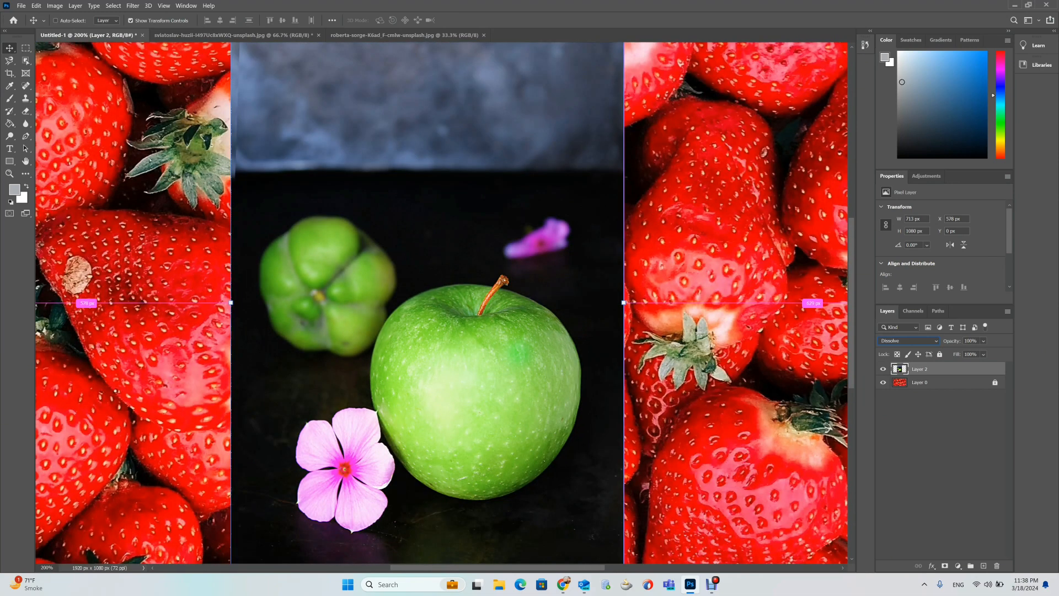
pyautogui.hotkey('ctrl', '-')
pyautogui.hotkey('ctrl', '-')
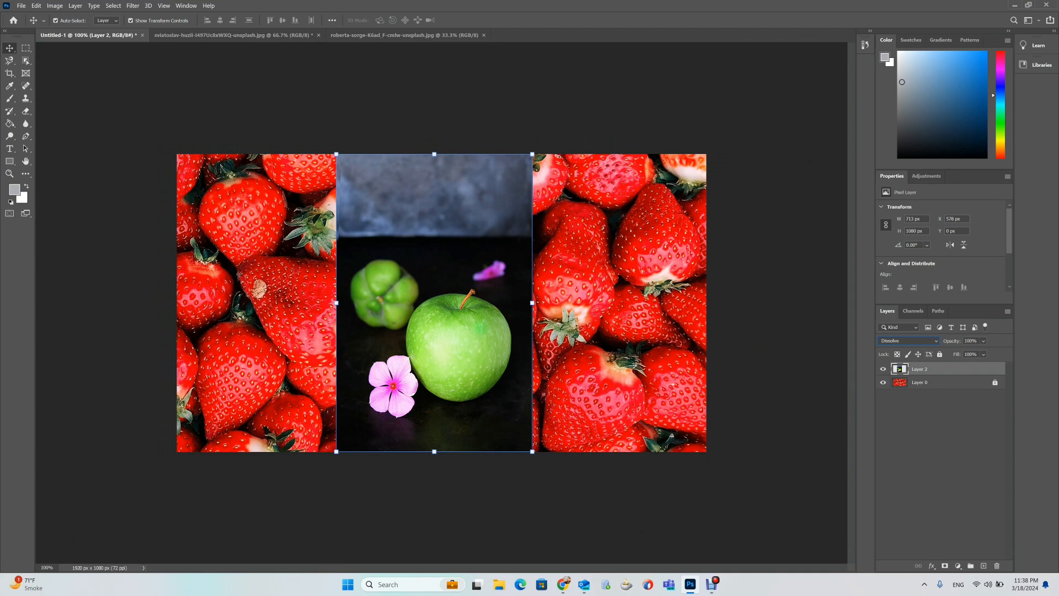
pyautogui.click(909, 341)
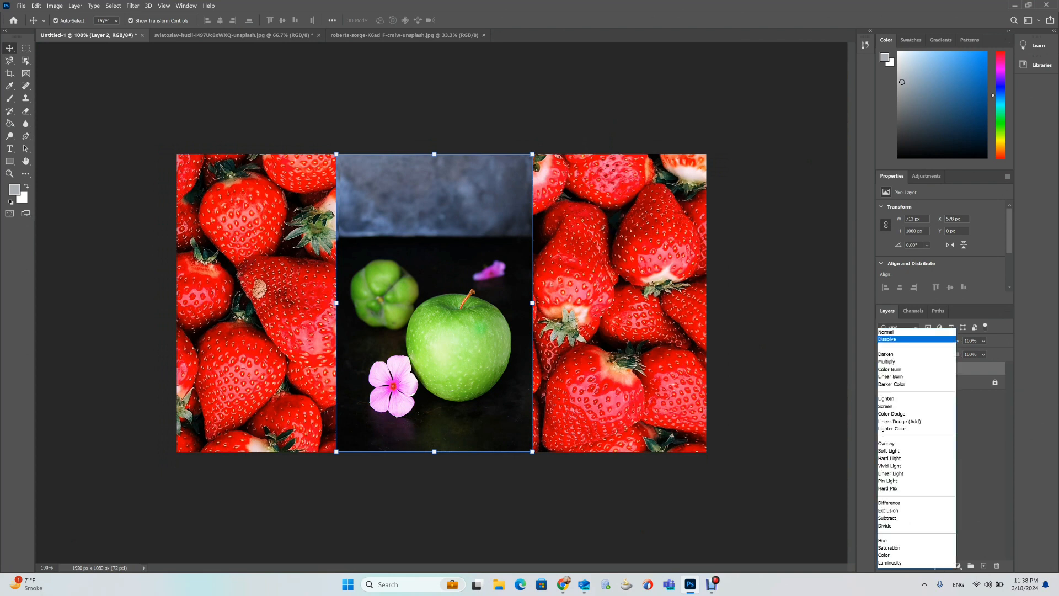
pyautogui.click(905, 331)
pyautogui.click(908, 340)
pyautogui.click(907, 340)
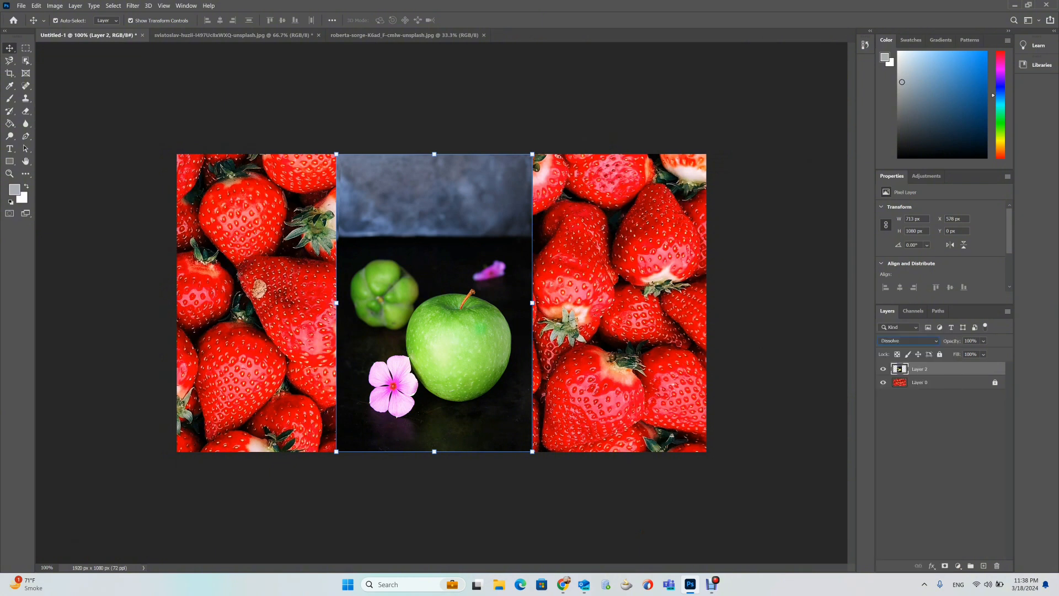
pyautogui.click(907, 340)
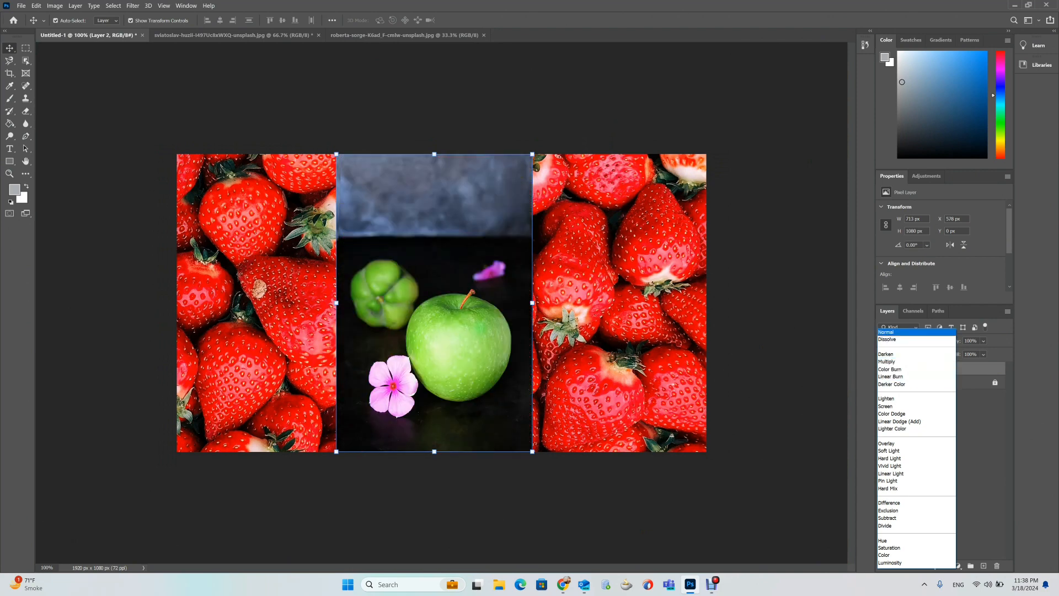
pyautogui.click(899, 339)
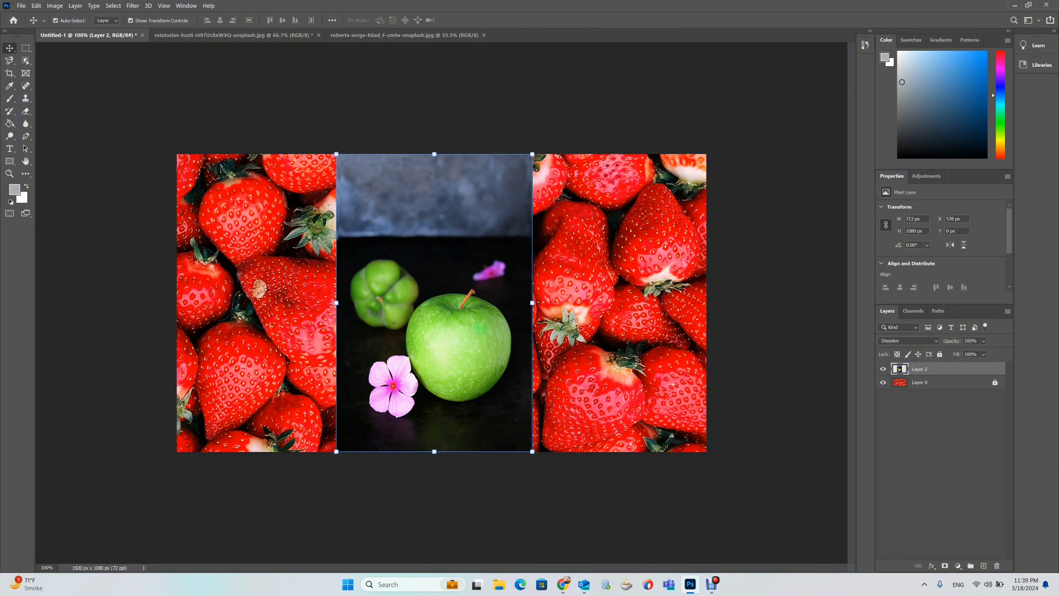
# Preview the apple layer's blend modes such as Darken, Multiply, Lighten and Saturation, keeping Dissolve.
pyautogui.click(909, 341)
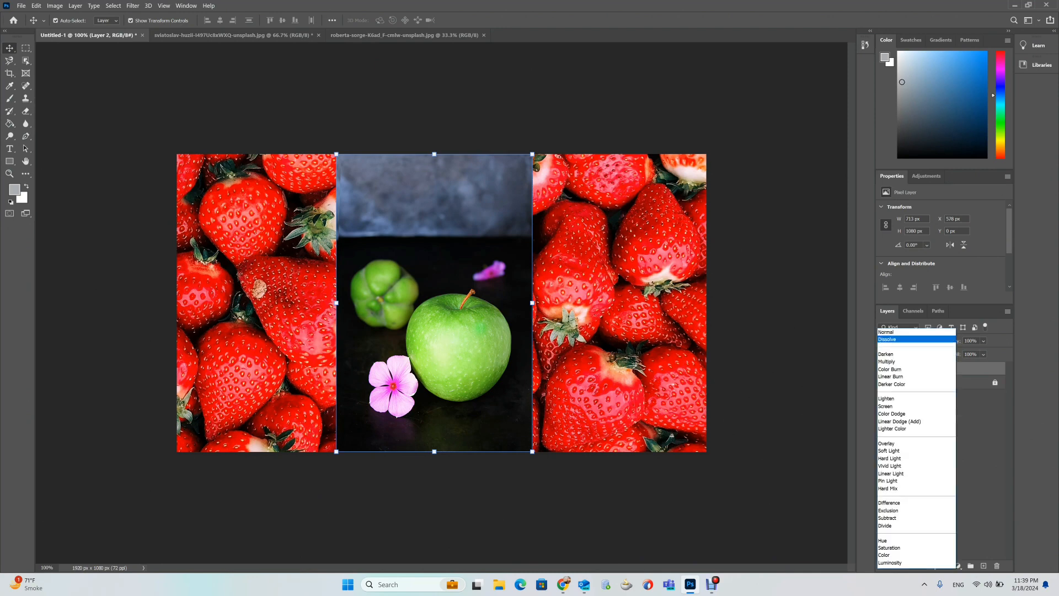
pyautogui.press('Down')
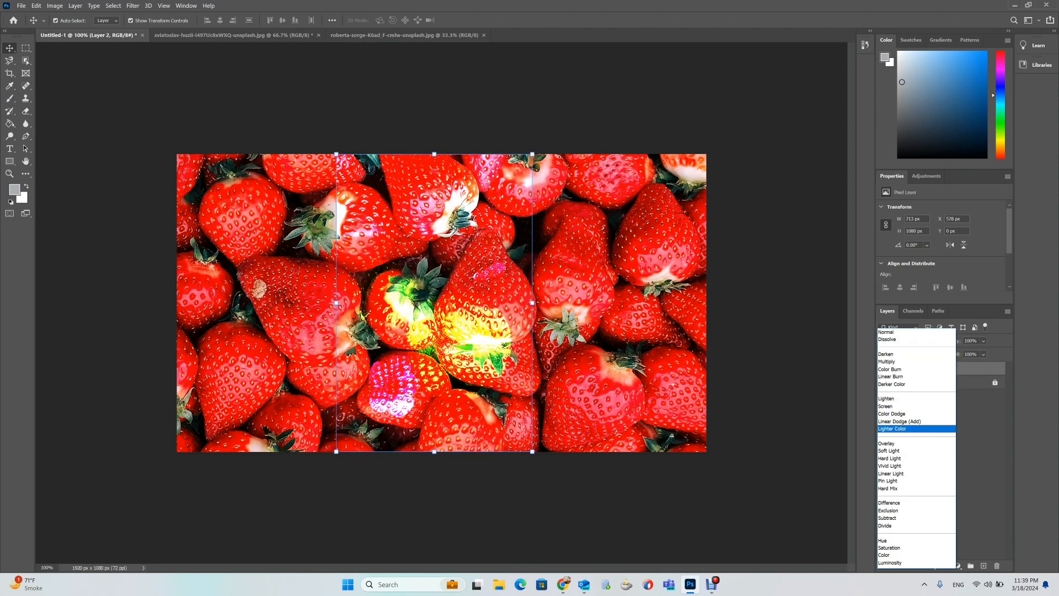
pyautogui.press('Up')
pyautogui.press('Up')
pyautogui.press('Up')
pyautogui.press('Up')
pyautogui.press('Up')
pyautogui.press('Up')
pyautogui.press('Up')
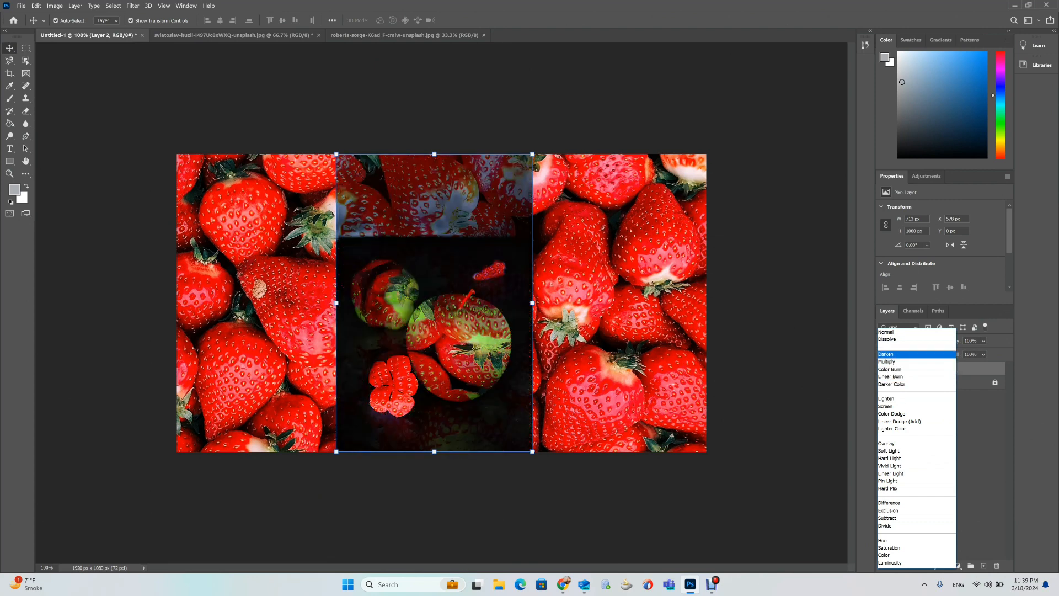
pyautogui.press('Down')
pyautogui.press('Down')
pyautogui.press('Down')
pyautogui.press('Down')
pyautogui.press('Down')
pyautogui.press('Down')
pyautogui.press('Down')
pyautogui.press('Down')
pyautogui.press('Down')
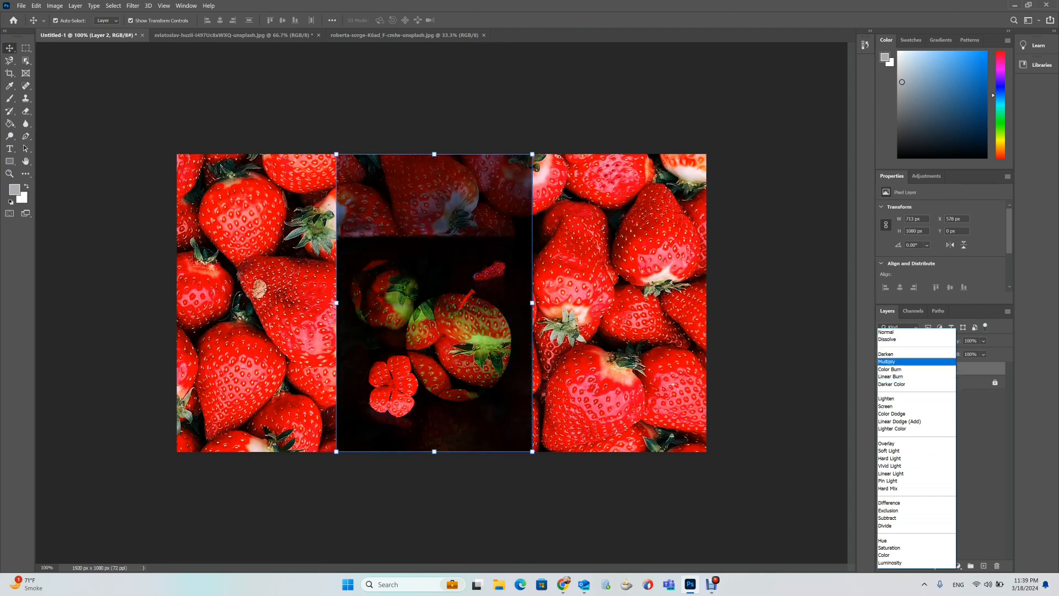
pyautogui.press('Down')
pyautogui.press('Down')
pyautogui.press('Down')
pyautogui.press('Down')
pyautogui.press('Down')
pyautogui.press('Down')
pyautogui.press('Down')
pyautogui.press('Down')
pyautogui.press('Down')
pyautogui.press('Down')
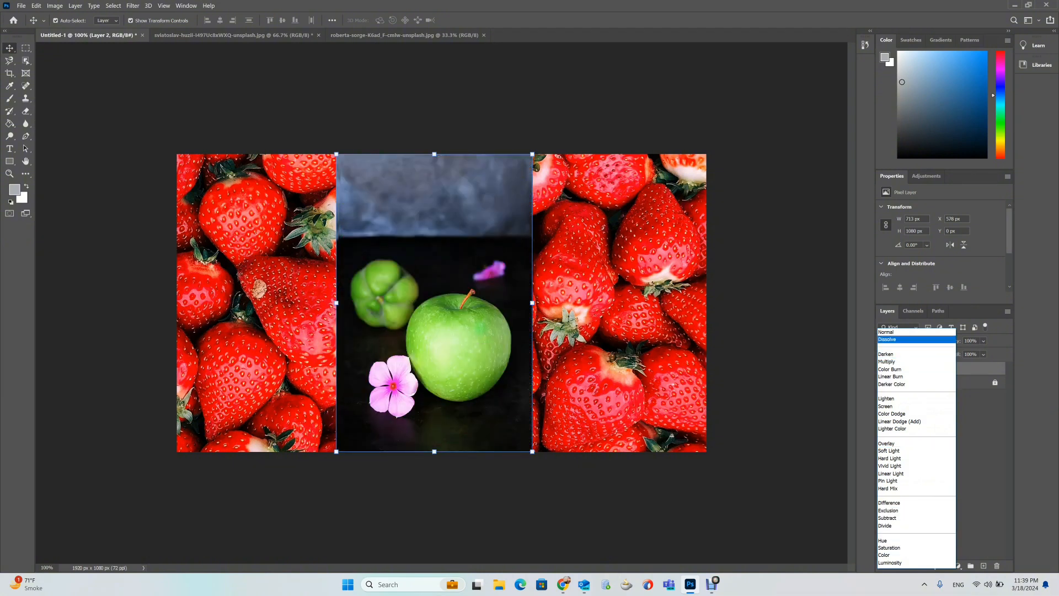
pyautogui.press('Down')
pyautogui.press('Down')
pyautogui.press('Down')
pyautogui.press('Down')
pyautogui.press('Down')
pyautogui.press('Down')
pyautogui.press('Down')
pyautogui.press('Down')
pyautogui.press('Down')
pyautogui.press('Down')
pyautogui.press('Down')
pyautogui.press('Down')
pyautogui.press('Down')
pyautogui.press('Down')
pyautogui.press('Down')
pyautogui.press('Down')
pyautogui.press('Down')
pyautogui.press('Down')
pyautogui.press('Down')
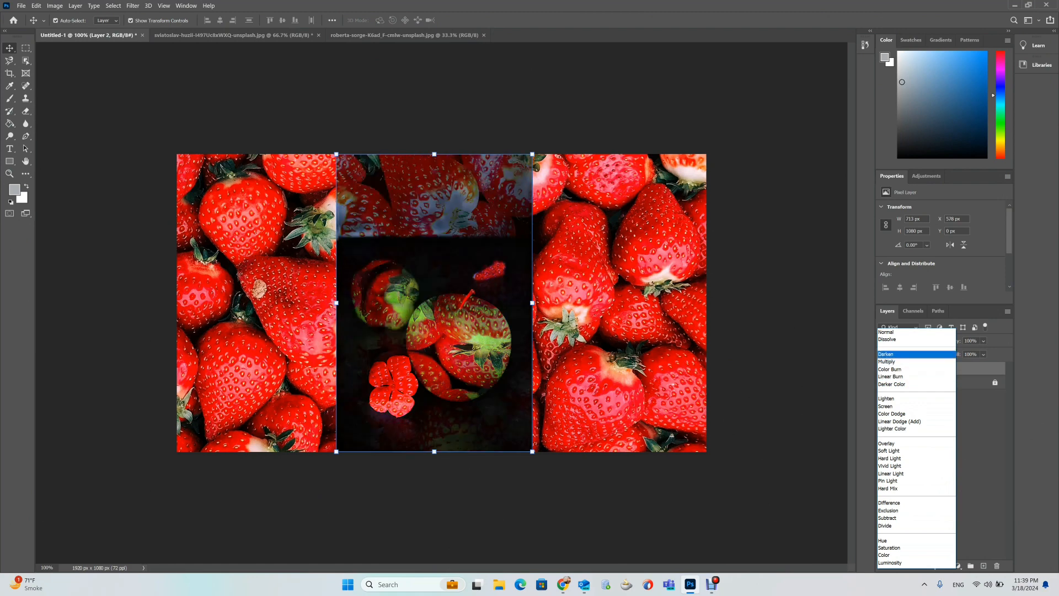
pyautogui.press('Down')
pyautogui.press('Down')
pyautogui.press('Down')
pyautogui.press('Down')
pyautogui.press('Down')
pyautogui.press('Down')
pyautogui.press('Down')
pyautogui.press('Down')
pyautogui.press('Down')
pyautogui.press('Down')
pyautogui.press('Down')
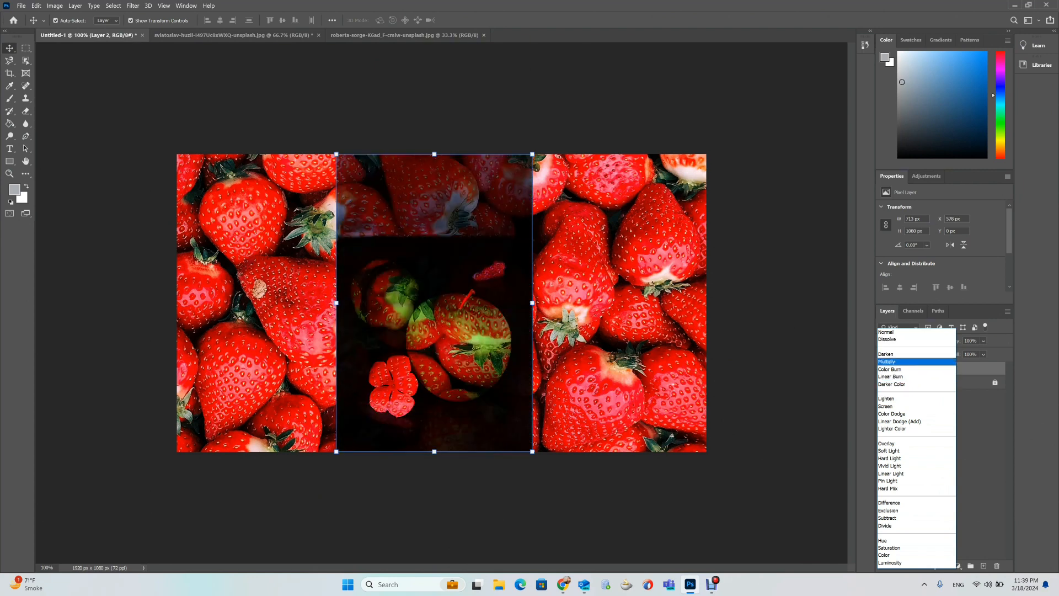
pyautogui.press('Up')
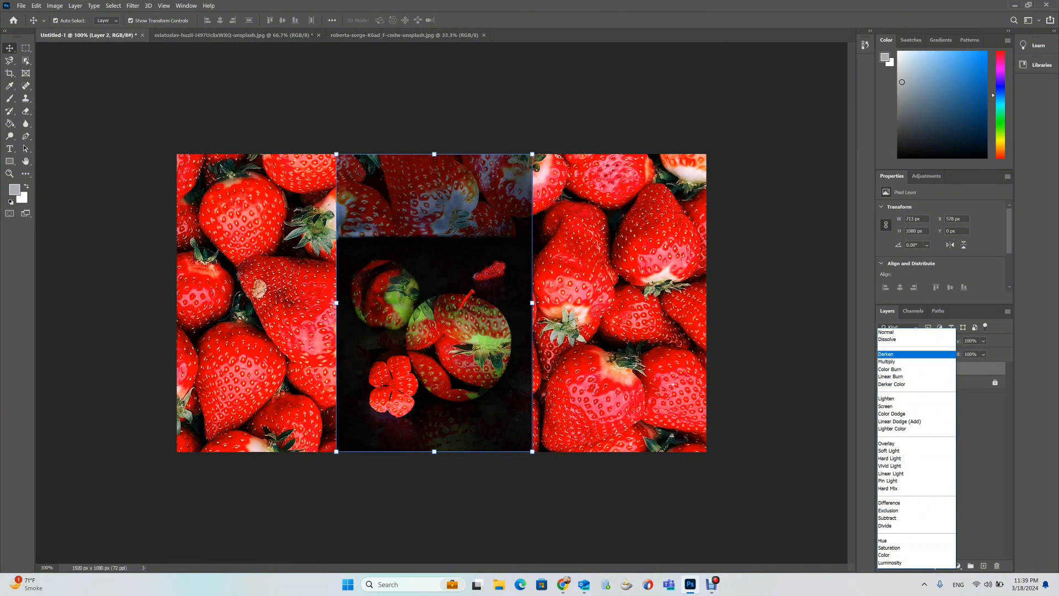
pyautogui.press('Up')
pyautogui.press('Up')
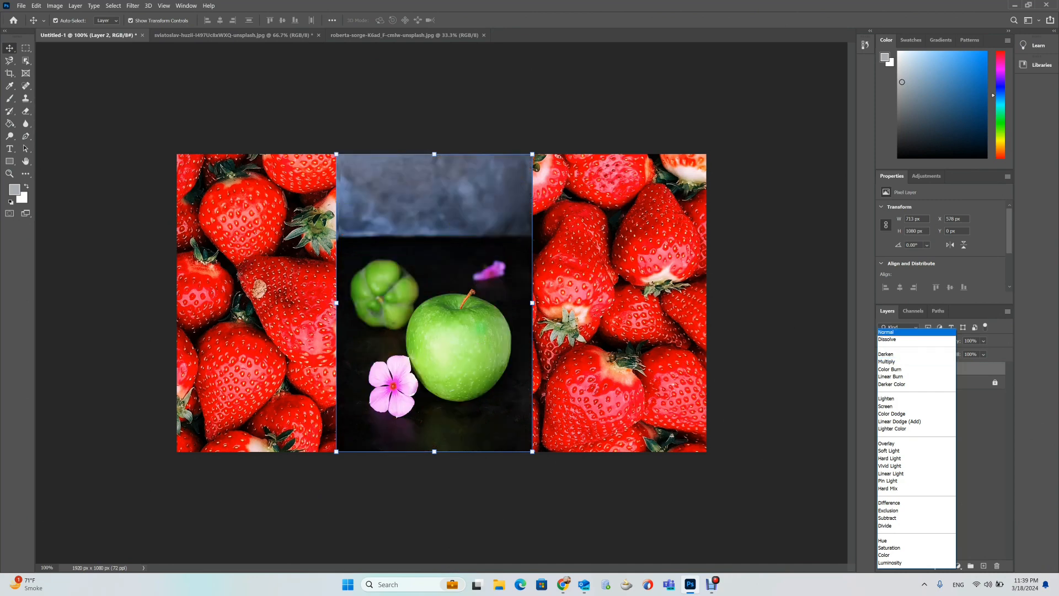
pyautogui.press('Down')
pyautogui.press('Down')
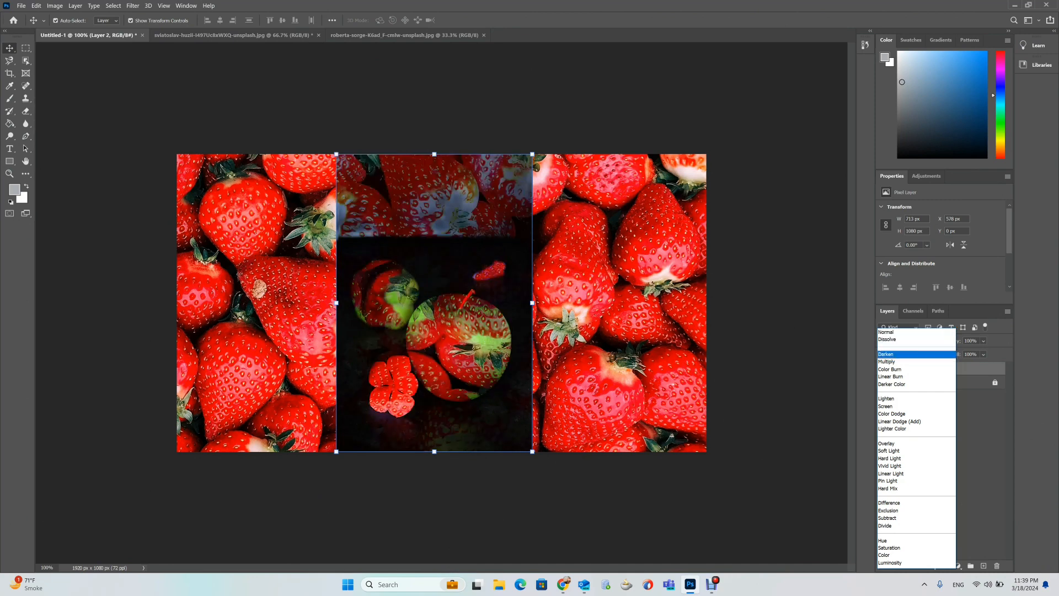
pyautogui.press('Down')
pyautogui.press('Down')
pyautogui.press('Down')
pyautogui.press('Down')
pyautogui.press('Down')
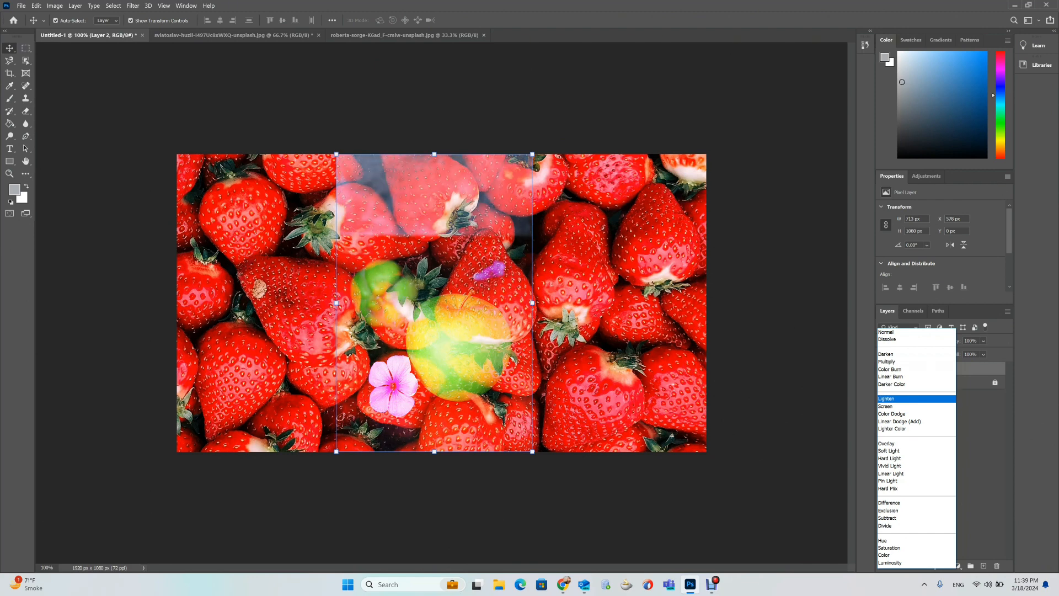
pyautogui.press('Up')
pyautogui.press('Up')
pyautogui.press('Up')
pyautogui.press('Up')
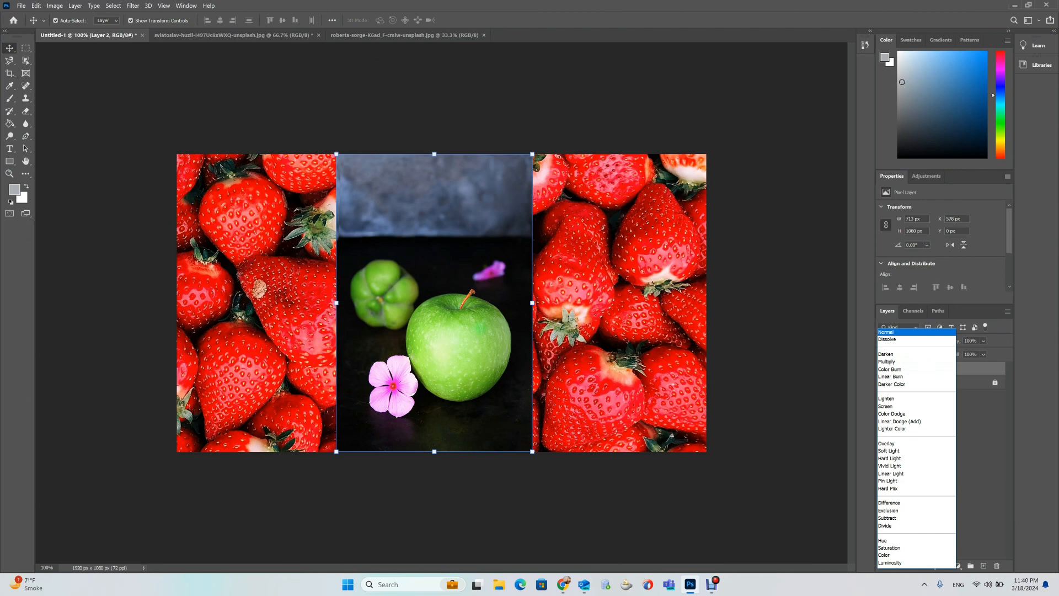
pyautogui.press('Down')
pyautogui.press('Down')
pyautogui.press('Down')
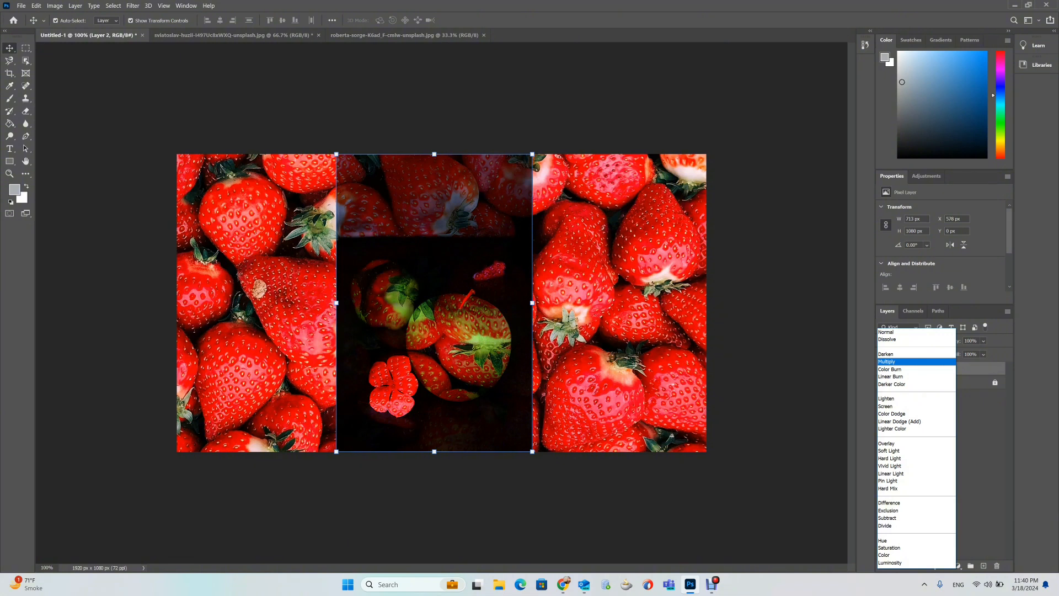
pyautogui.press('Up')
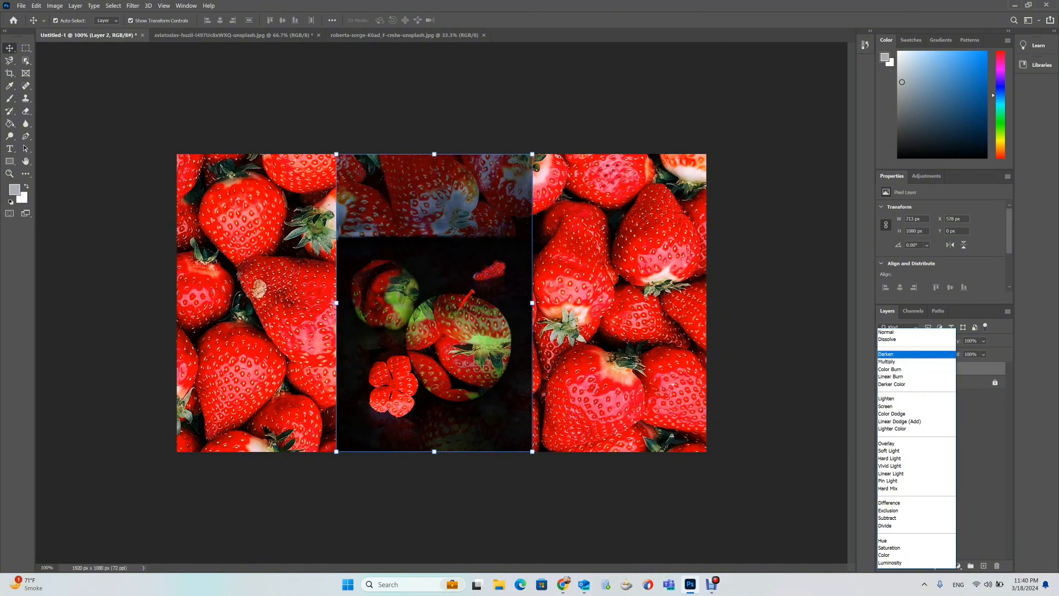
pyautogui.press('Up')
pyautogui.press('Return')
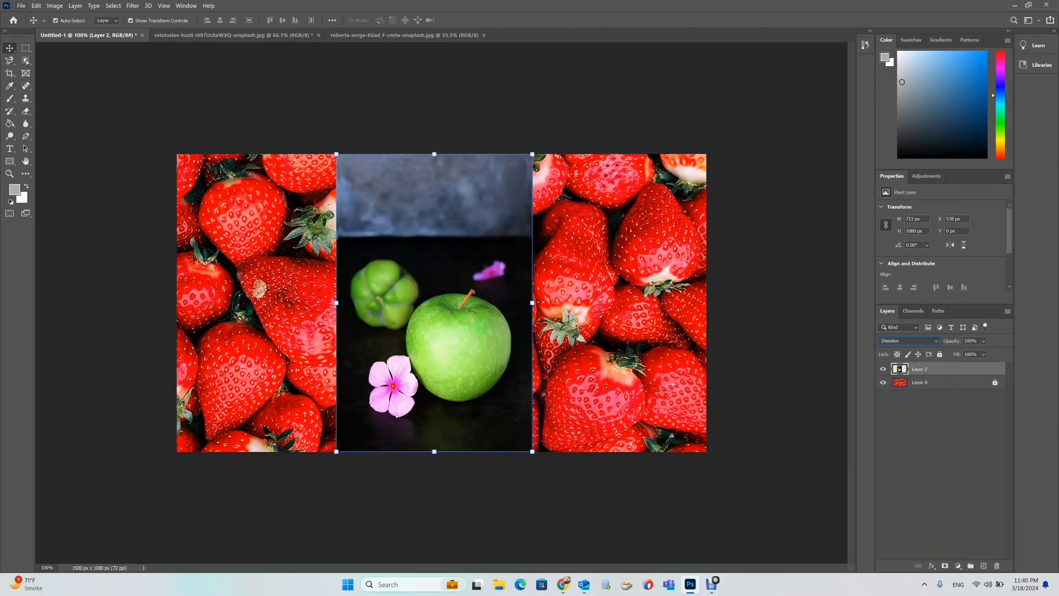
# Open the Downloads folder and preview the sheldon-liu-FrQKfzoTgsw-unsplash.jpg brush-stroke image before returning to Photoshop.
pyautogui.click(21, 5)
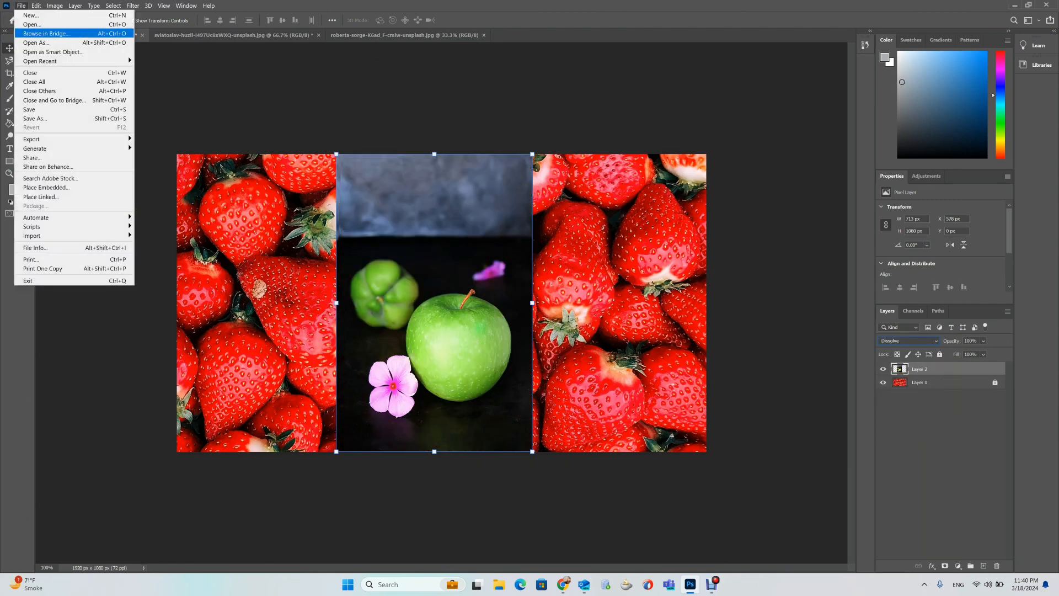
pyautogui.press('Escape')
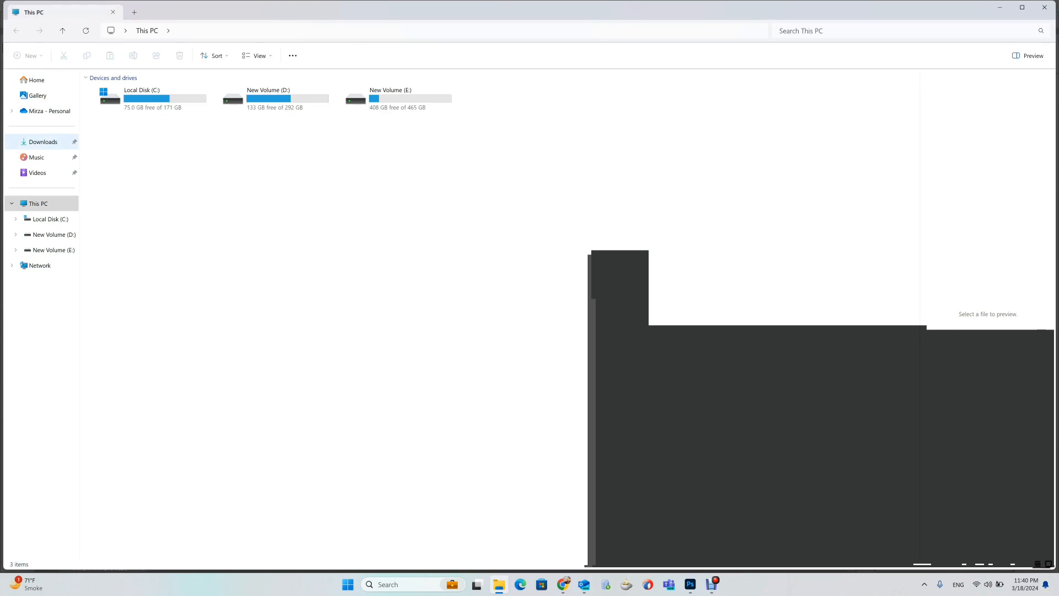
pyautogui.click(43, 142)
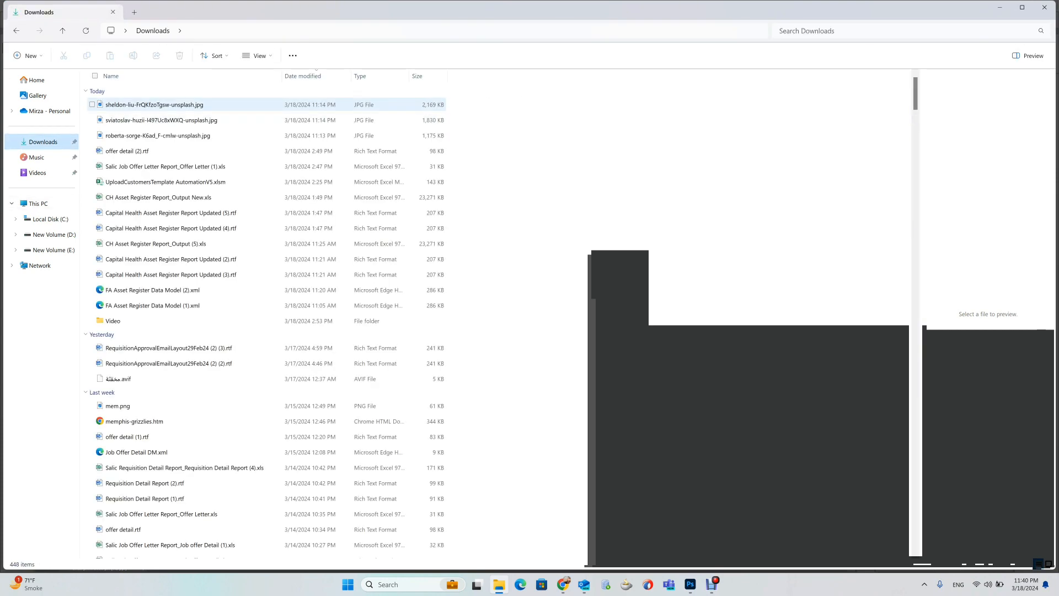
pyautogui.doubleClick(154, 105)
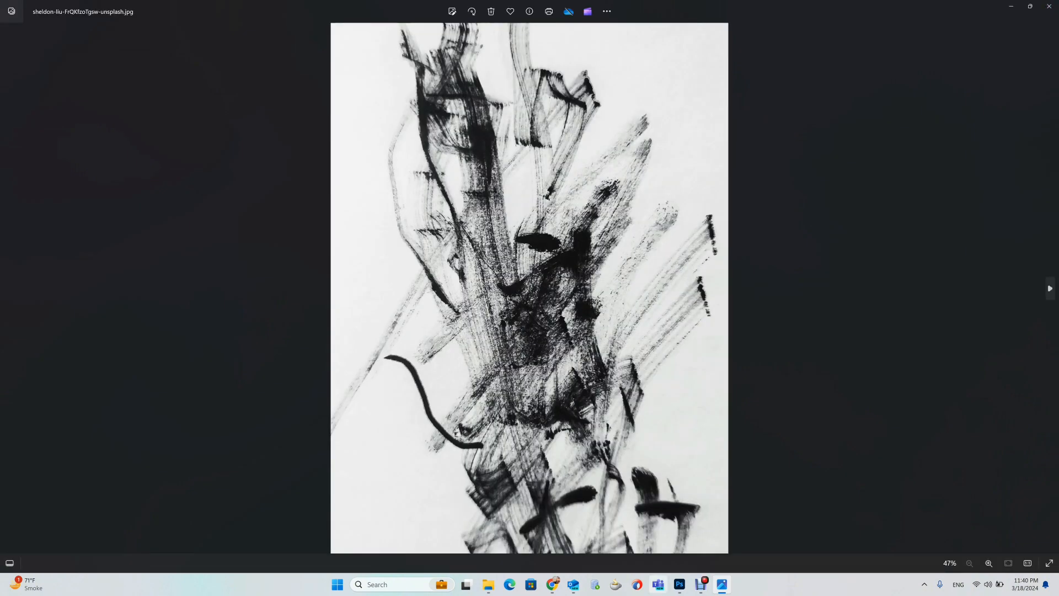
pyautogui.click(679, 585)
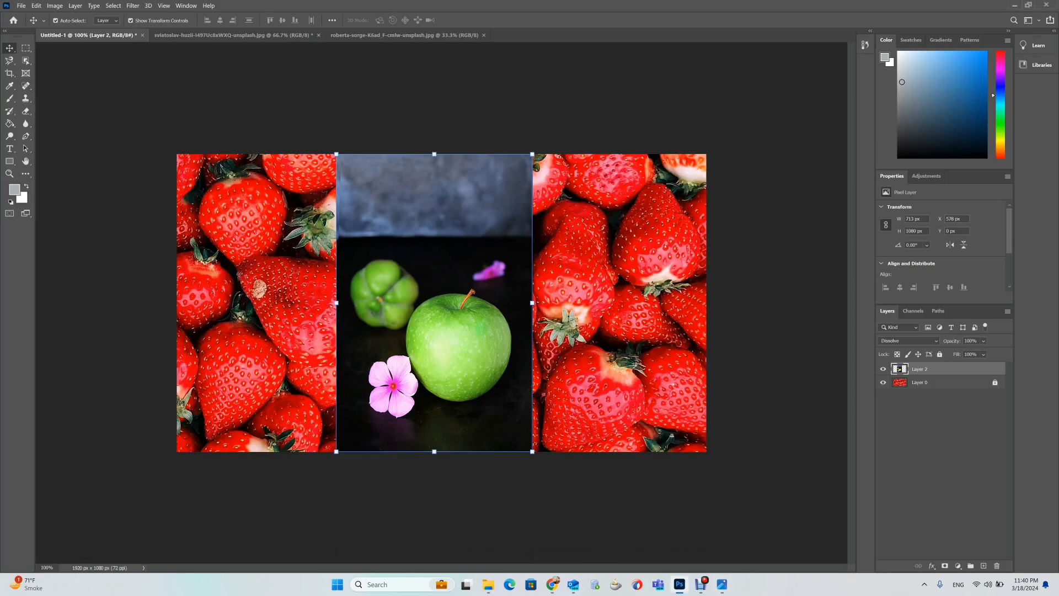
# Delete the apple layer from the composition.
pyautogui.press('Delete')
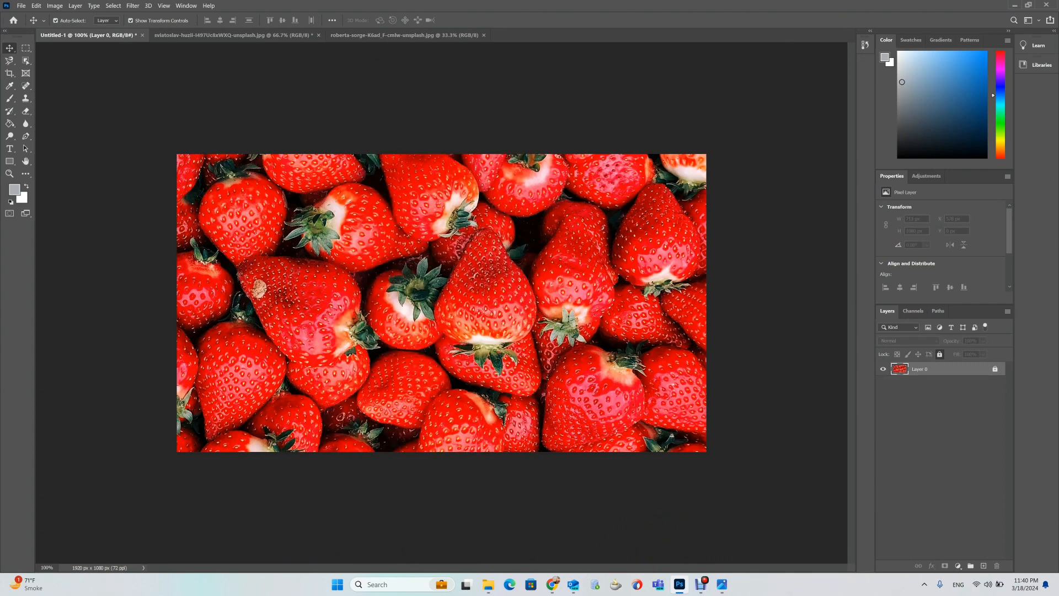
pyautogui.click(36, 5)
pyautogui.moveTo(21, 5)
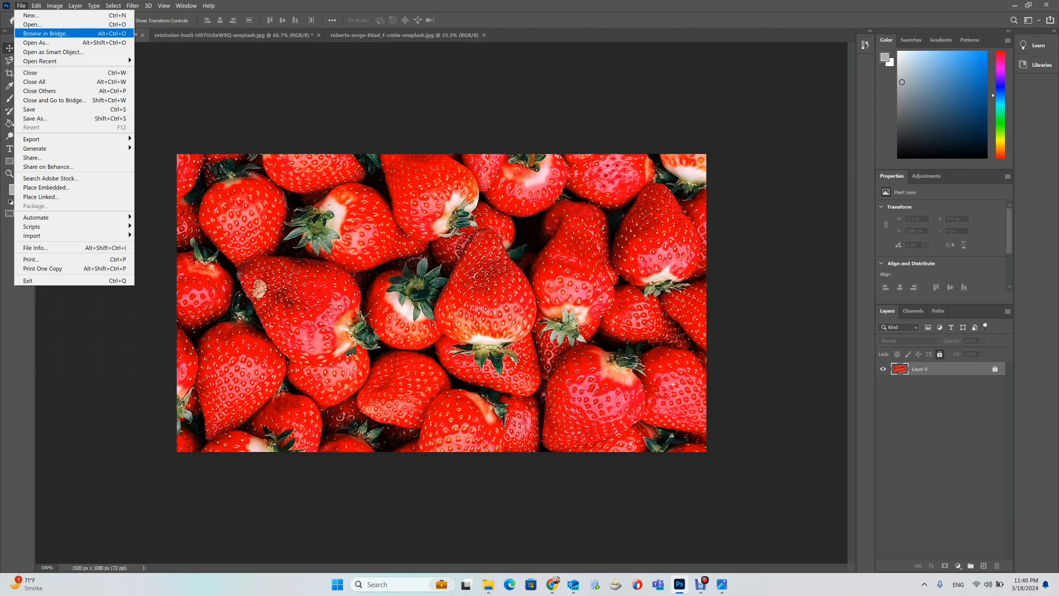
pyautogui.click(32, 24)
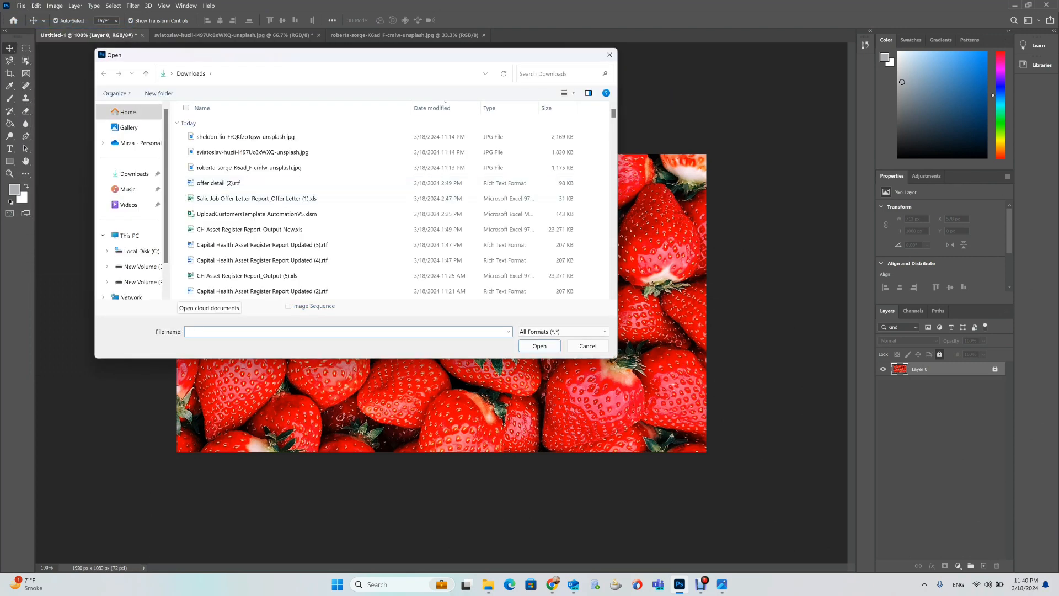
pyautogui.click(245, 137)
pyautogui.click(602, 345)
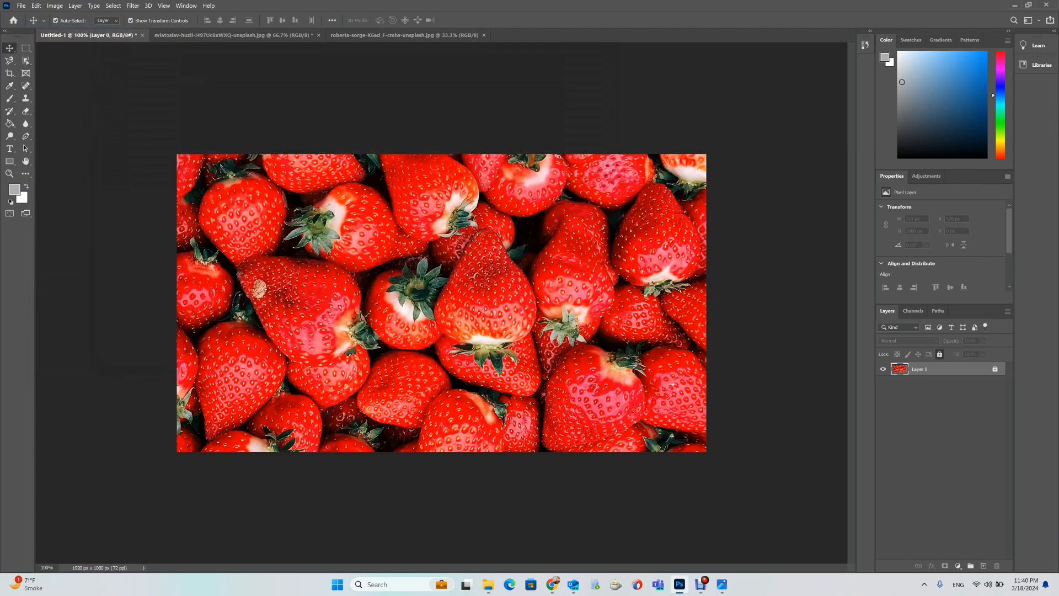
# Bring the sheldon-liu-FrQKfzoTgsw-unsplash.jpg brush-stroke image into the strawberry document as a new layer.
pyautogui.click(488, 585)
pyautogui.moveTo(155, 104); pyautogui.dragTo(677, 574)
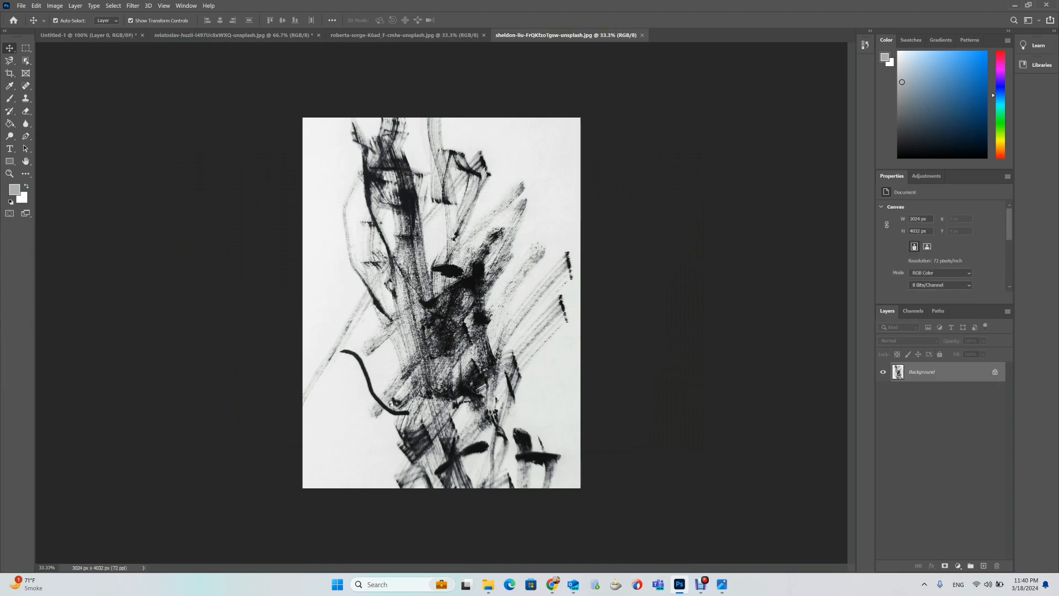
pyautogui.hotkey('ctrl', 'Tab')
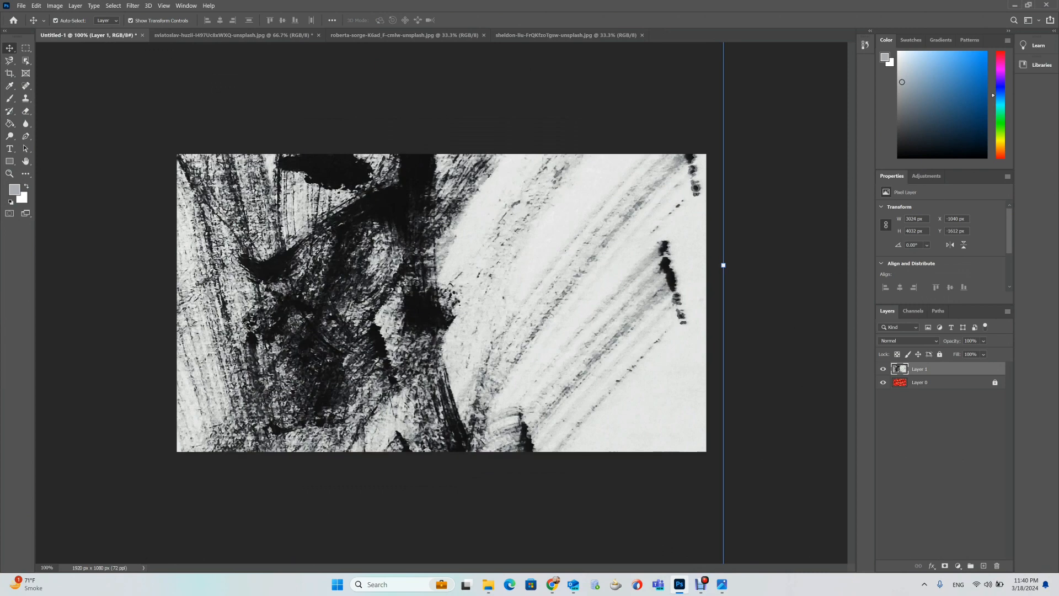
# Free-transform the brush-stroke layer to about 1145 × 1080 px, covering the right side of the canvas.
pyautogui.hotkey('ctrl', '-')
pyautogui.hotkey('ctrl', '-')
pyautogui.hotkey('ctrl', '-')
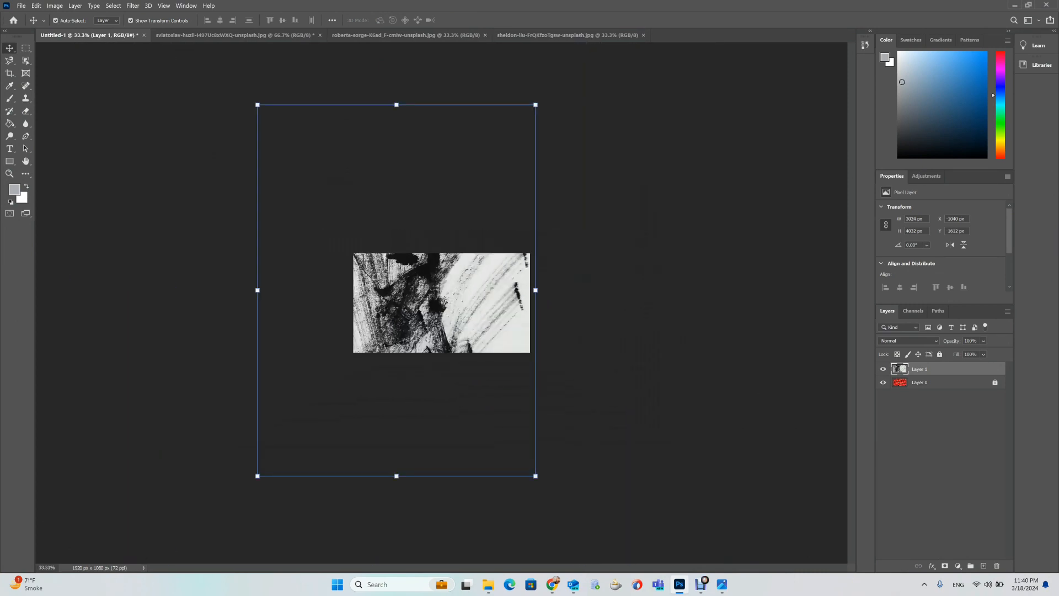
pyautogui.hotkey('ctrl', 't')
pyautogui.moveTo(535, 476); pyautogui.dragTo(346, 187)
pyautogui.moveTo(309, 125); pyautogui.dragTo(494, 273)
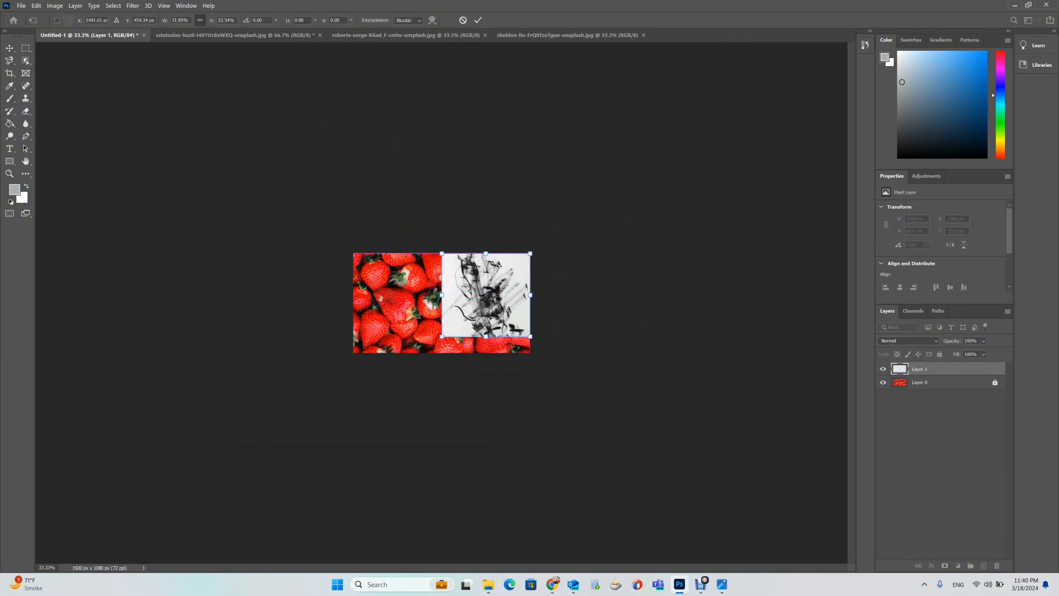
pyautogui.hotkey('ctrl', '+')
pyautogui.hotkey('ctrl', '+')
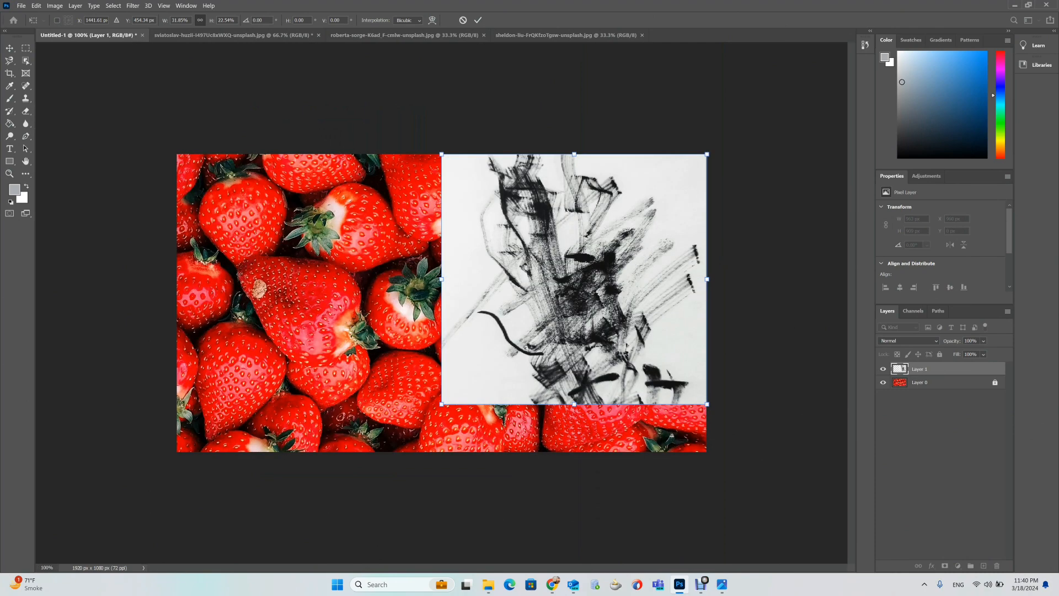
pyautogui.hotkey('ctrl', '+')
pyautogui.hotkey('ctrl', '-')
pyautogui.moveTo(574, 405); pyautogui.dragTo(574, 451)
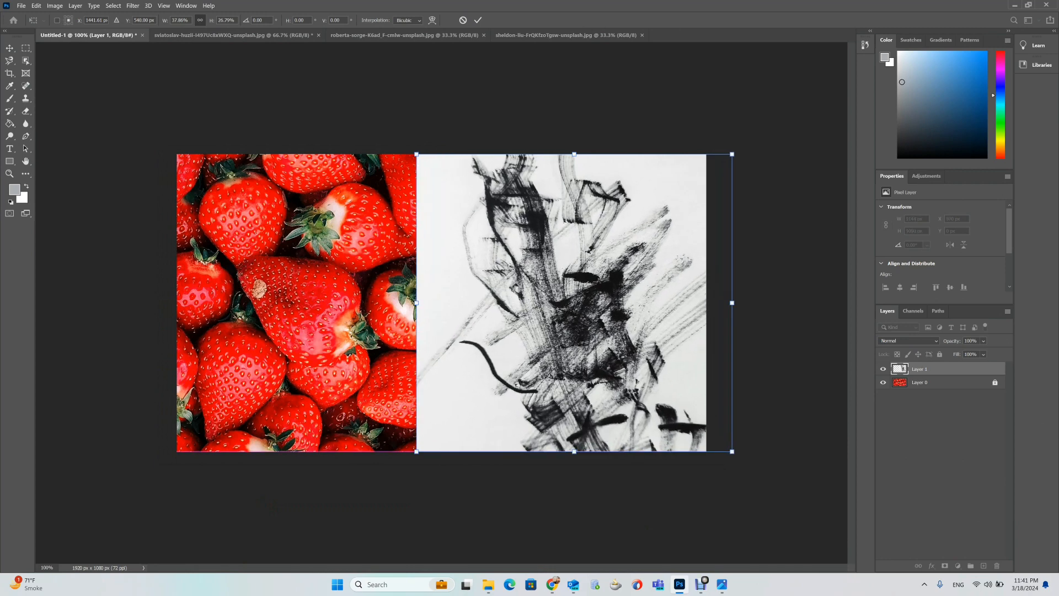
pyautogui.moveTo(575, 386); pyautogui.dragTo(548, 386)
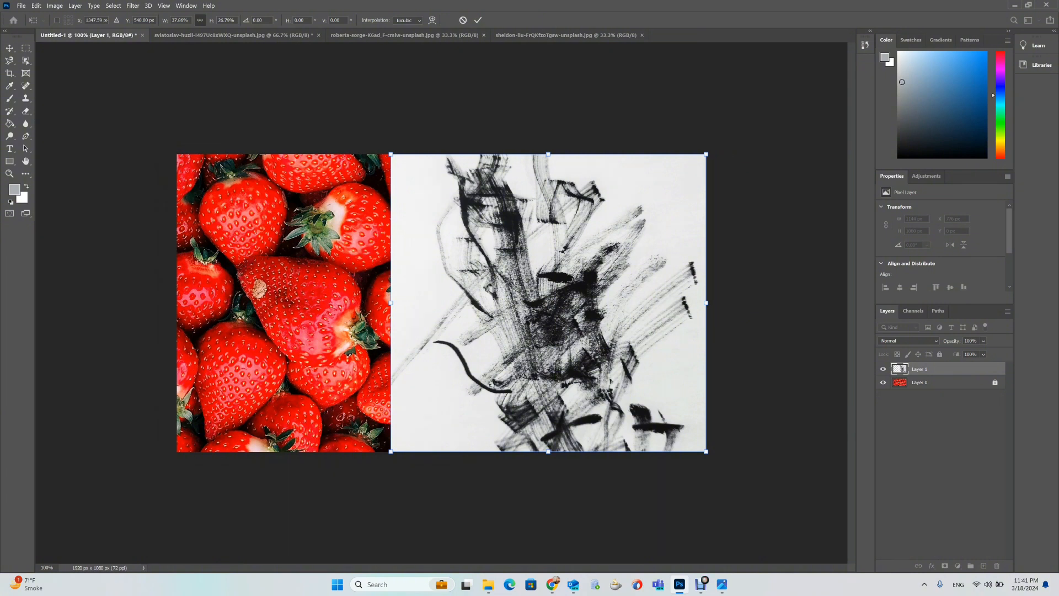
# Switch the brush-stroke layer's blend mode to Multiply and back to Normal.
pyautogui.click(909, 341)
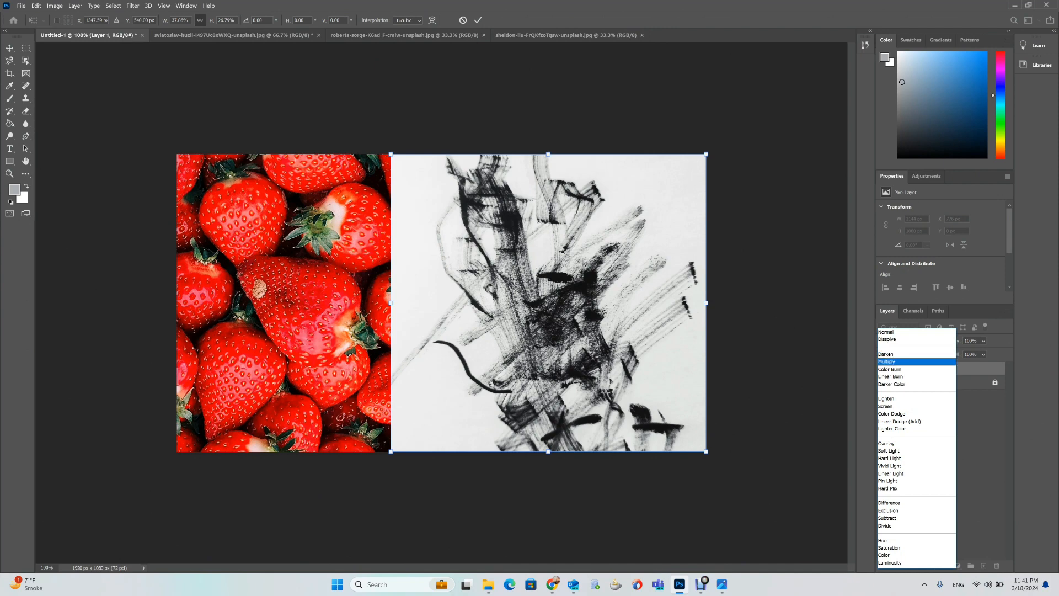
pyautogui.click(910, 362)
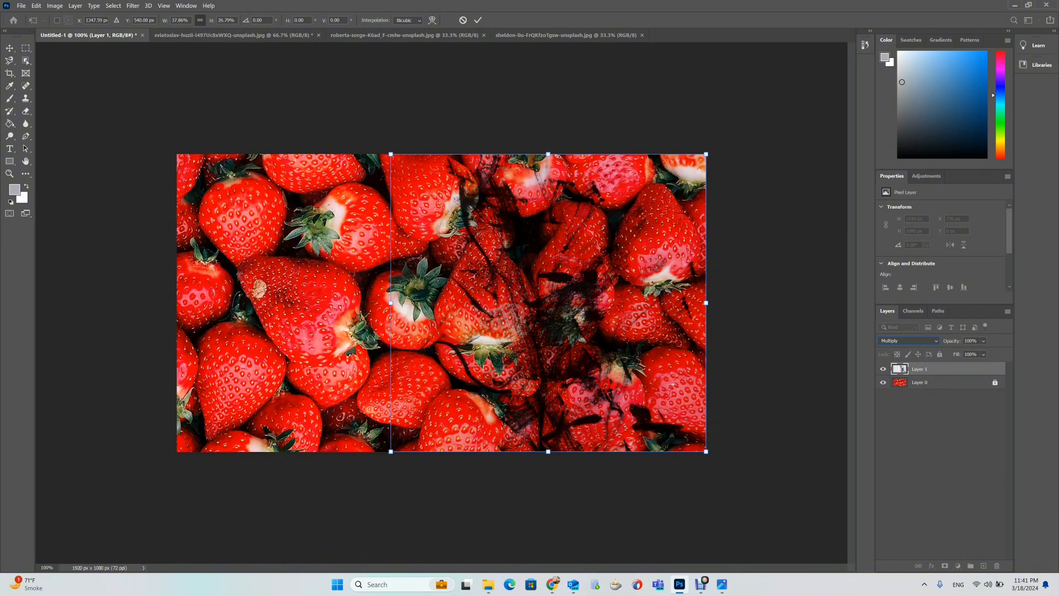
pyautogui.click(908, 341)
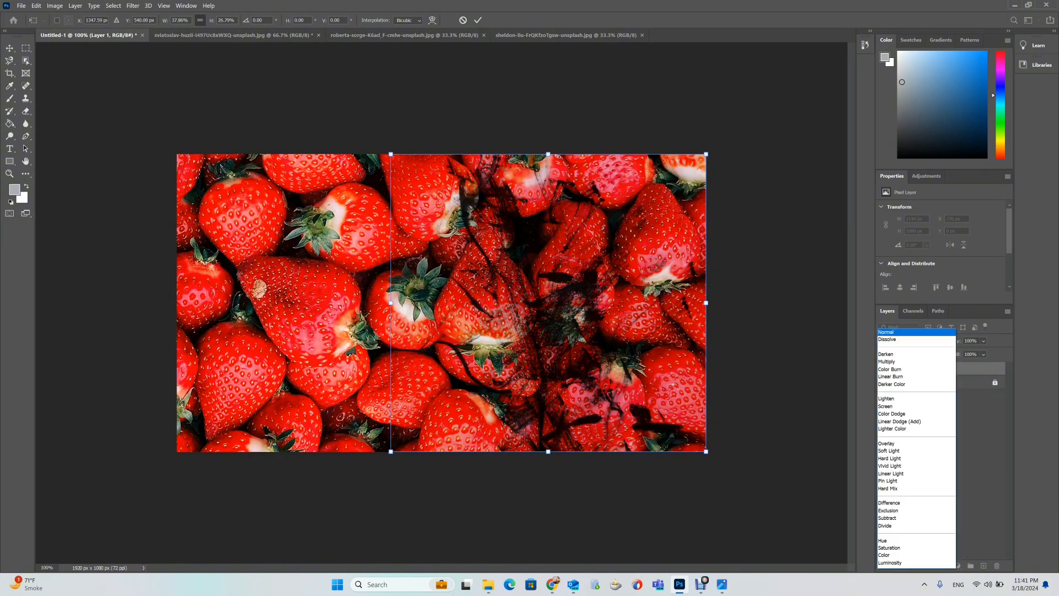
pyautogui.click(905, 332)
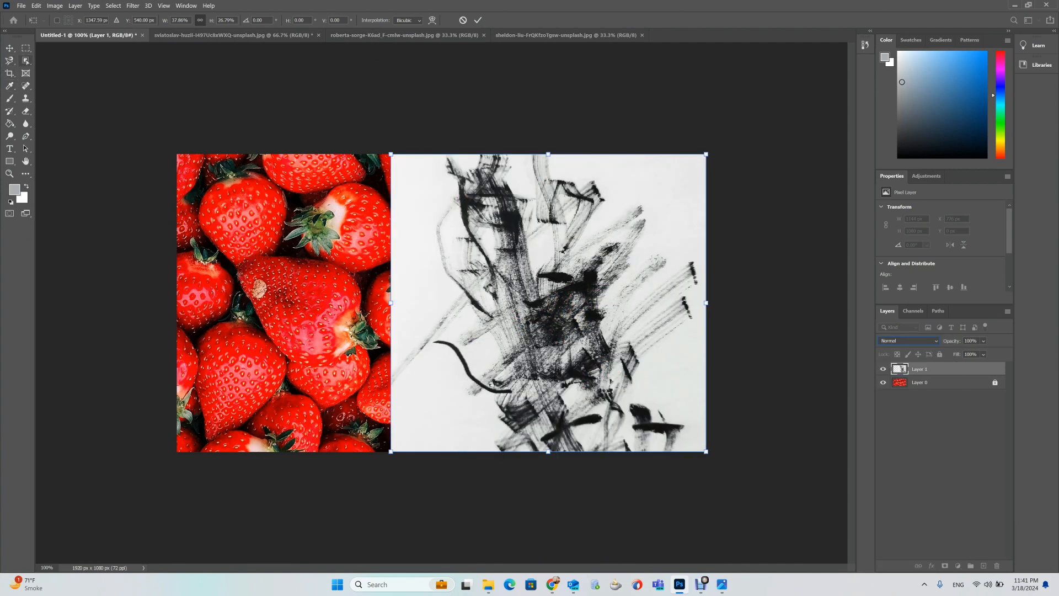
# Remove the white background from the brush-stroke layer using a Magic Wand selection.
pyautogui.click(26, 61)
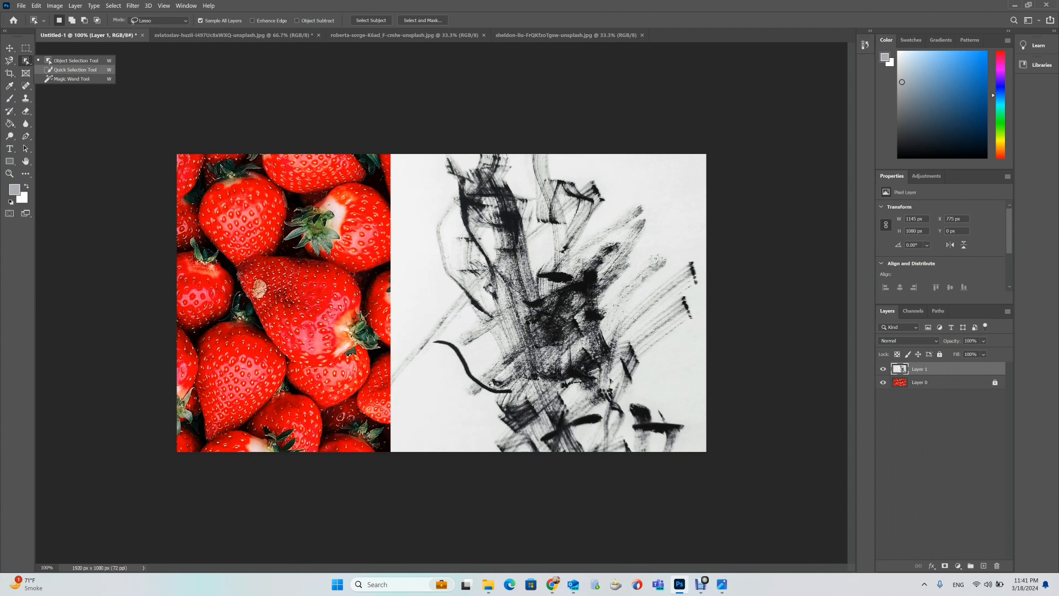
pyautogui.click(72, 79)
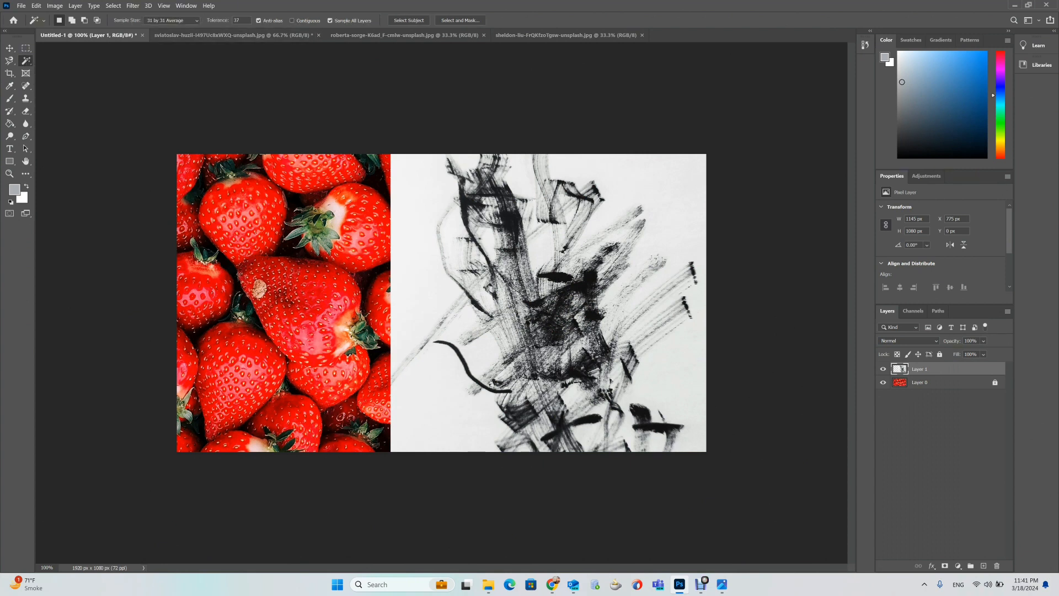
pyautogui.click(441, 402)
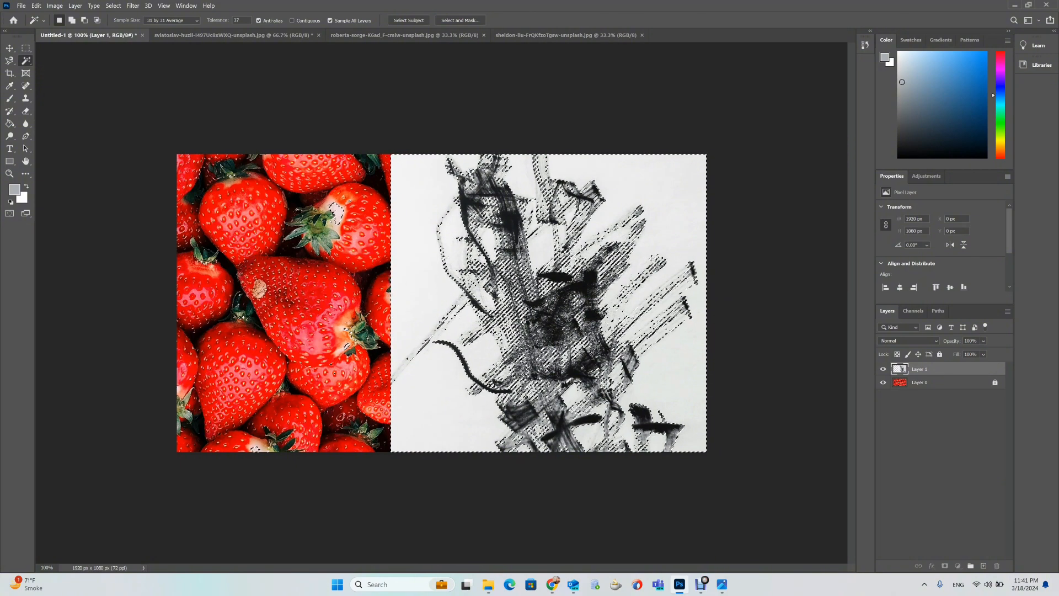
pyautogui.click(941, 383)
pyautogui.click(941, 370)
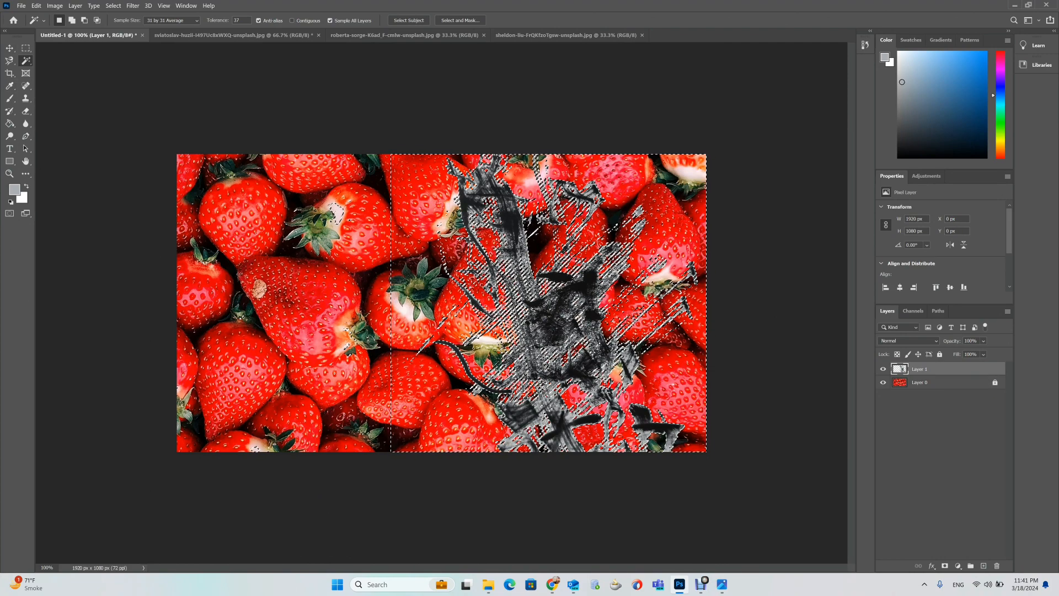
# Zoom in to examine the cut-out edges of the brush strokes over the strawberries, then zoom back out.
pyautogui.press('v')
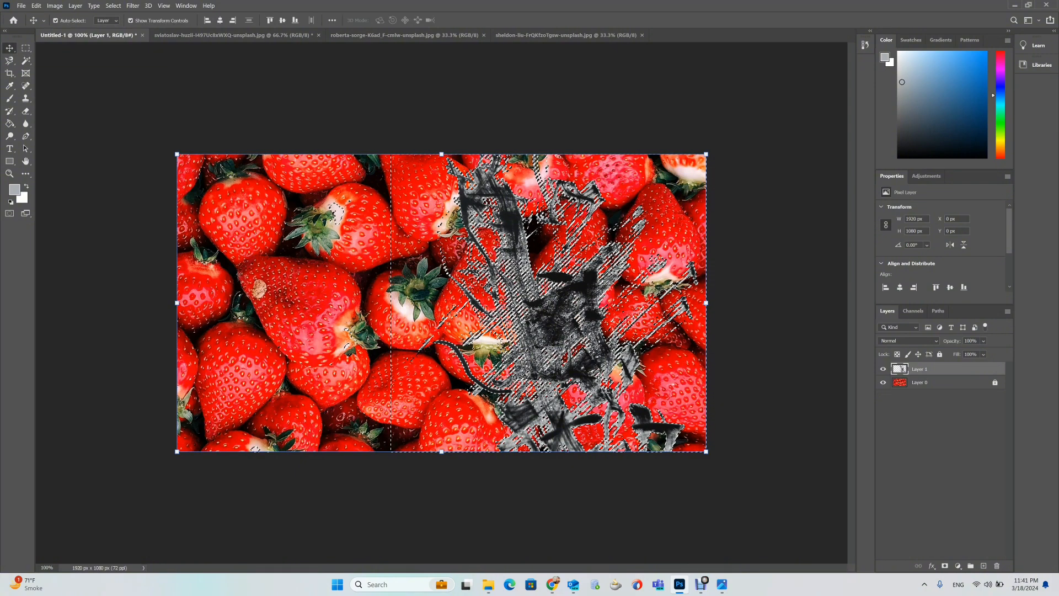
pyautogui.click(496, 308)
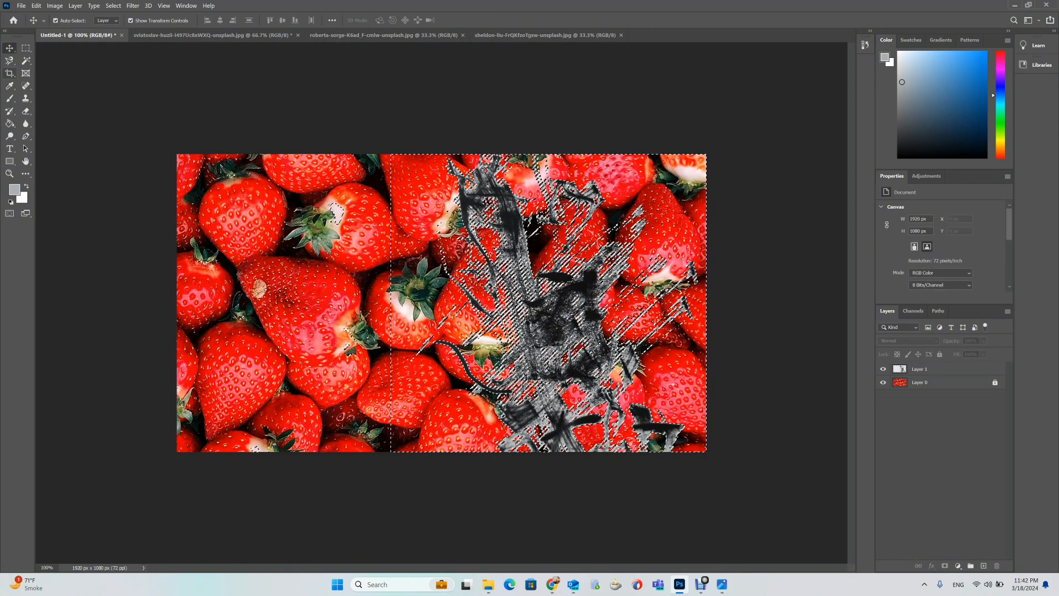
pyautogui.press('m')
pyautogui.click(9, 48)
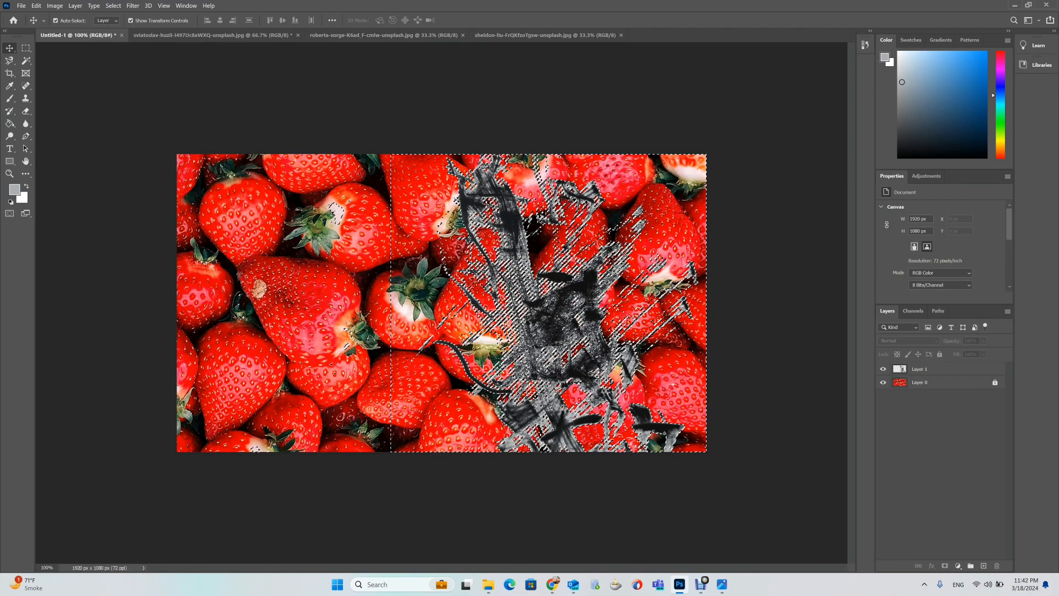
pyautogui.click(920, 369)
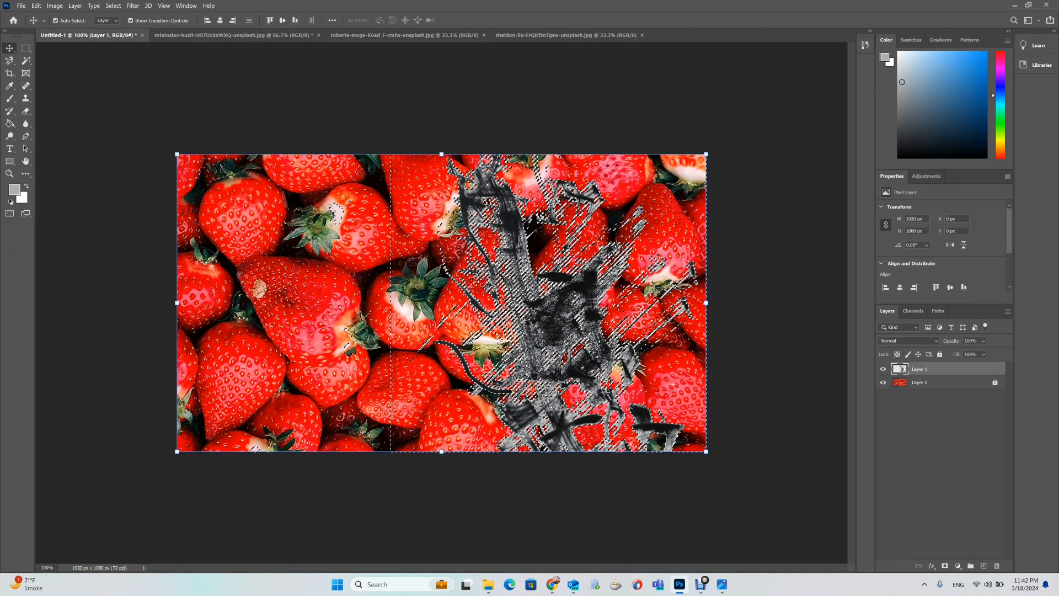
pyautogui.hotkey('ctrl', '+')
pyautogui.hotkey('ctrl', '+')
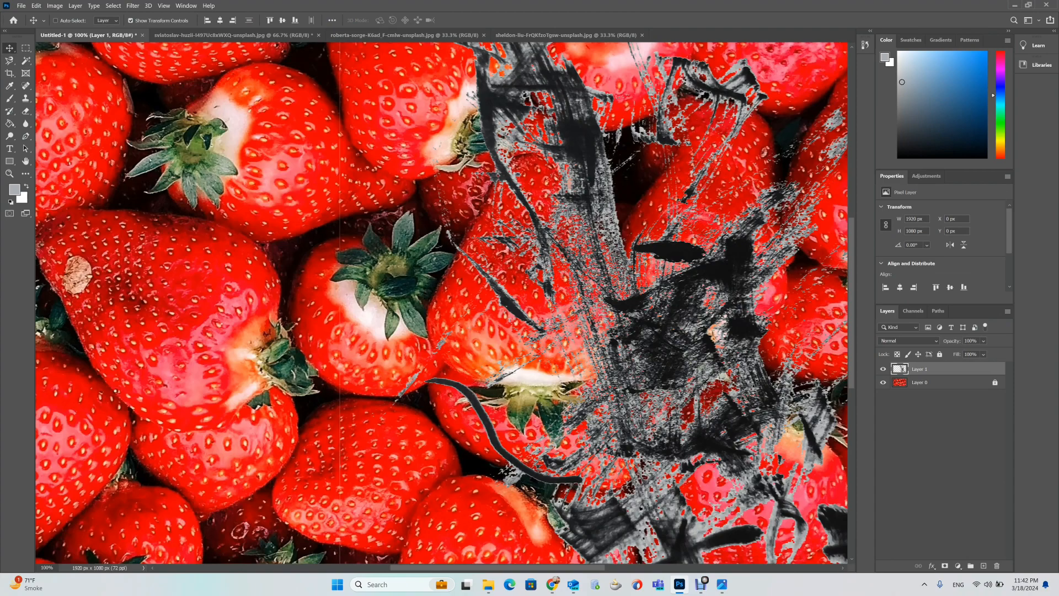
pyautogui.hotkey('ctrl', '+')
pyautogui.hotkey('ctrl', '+')
pyautogui.hotkey('ctrl', '+')
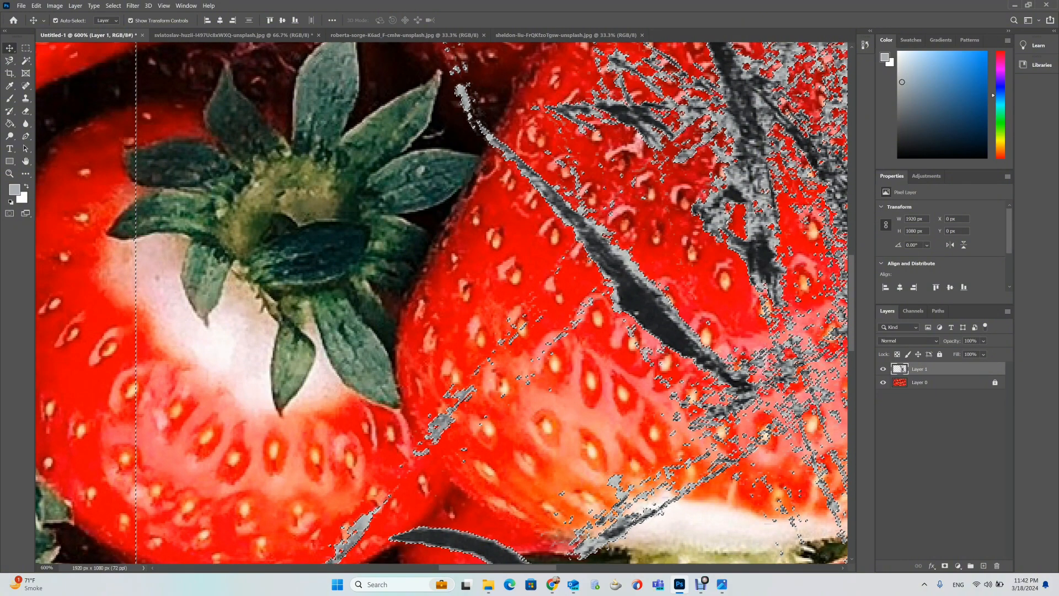
pyautogui.hotkey('ctrl', '-')
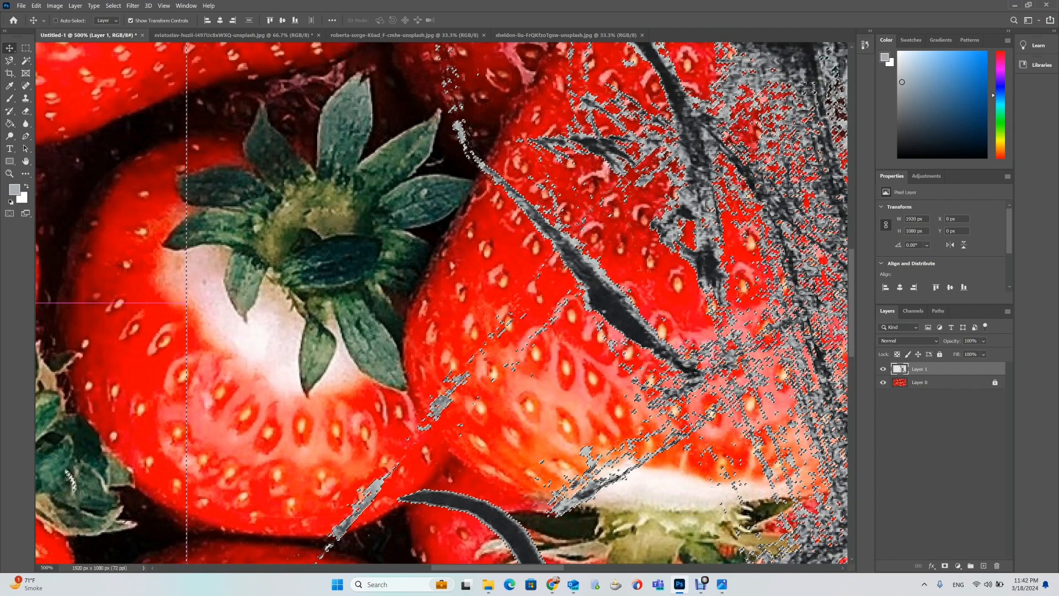
pyautogui.hotkey('ctrl', '-')
pyautogui.hotkey('ctrl', '-')
pyautogui.hotkey('ctrl', '-')
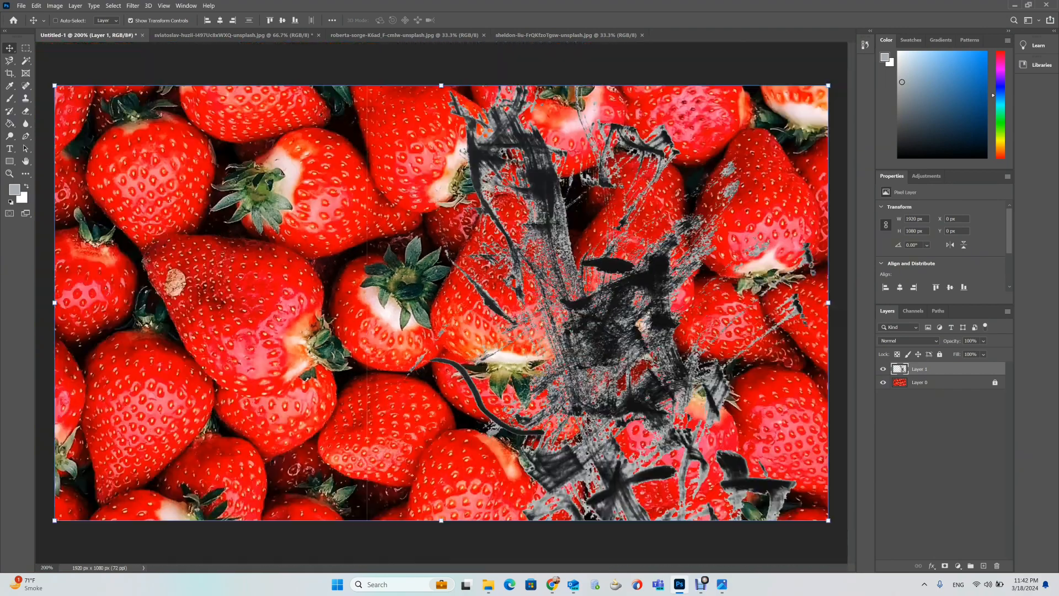
pyautogui.hotkey('ctrl', '-')
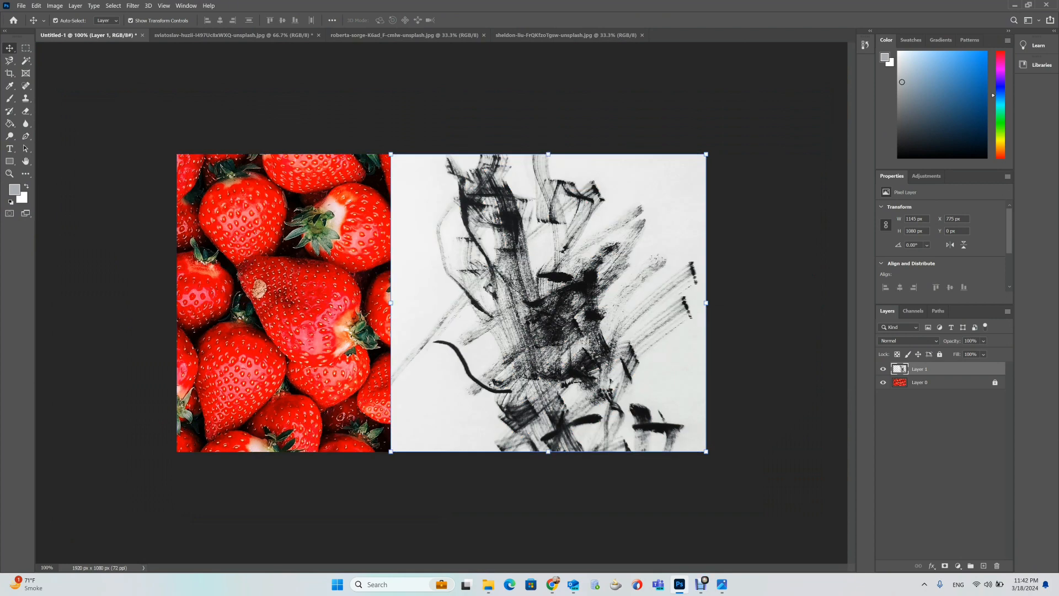
# Try the Multiply and then Screen blend modes on the brush-stroke layer, zooming in to compare.
pyautogui.click(909, 341)
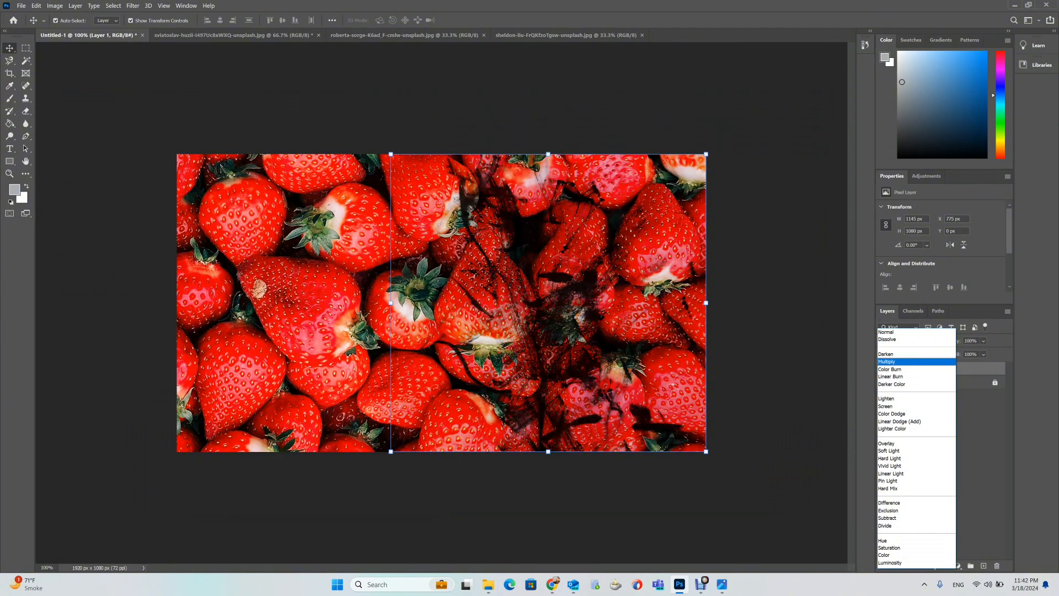
pyautogui.press('Return')
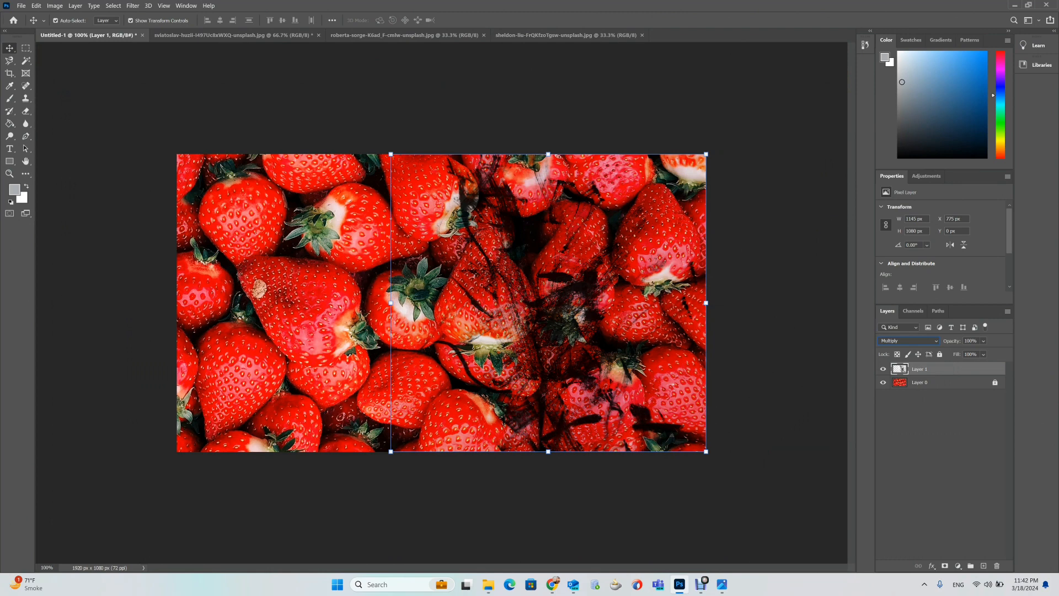
pyautogui.click(907, 341)
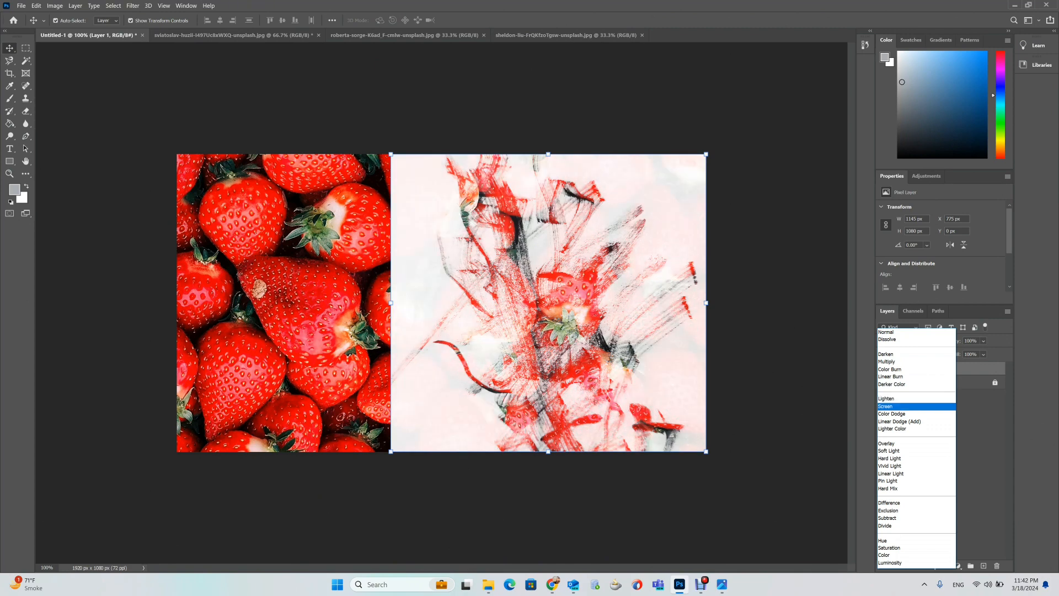
pyautogui.click(900, 407)
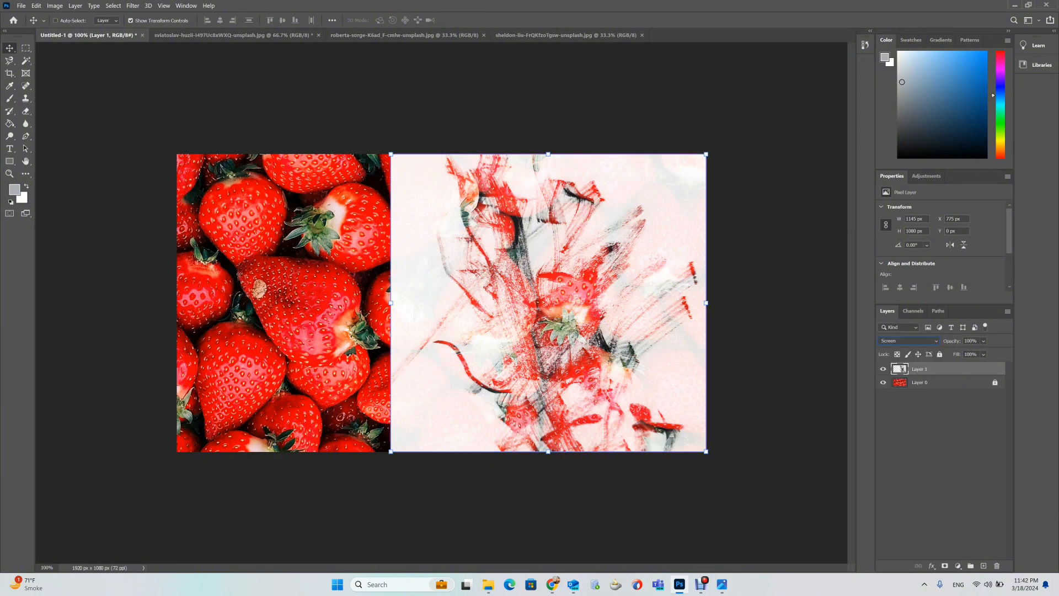
pyautogui.hotkey('ctrl', '+')
pyautogui.hotkey('ctrl', '+')
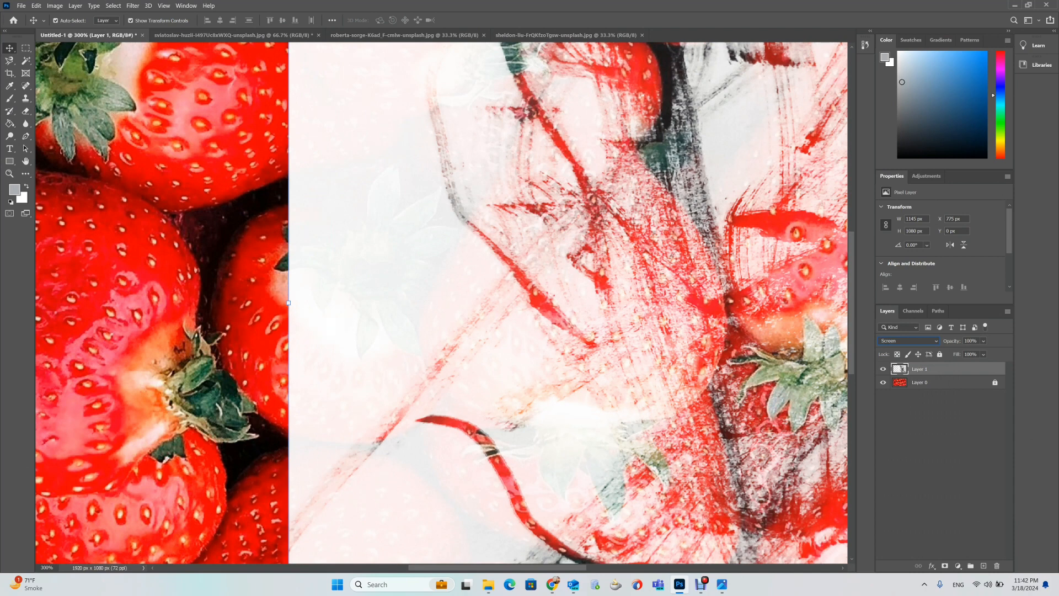
pyautogui.hotkey('ctrl', '-')
pyautogui.hotkey('ctrl', '-')
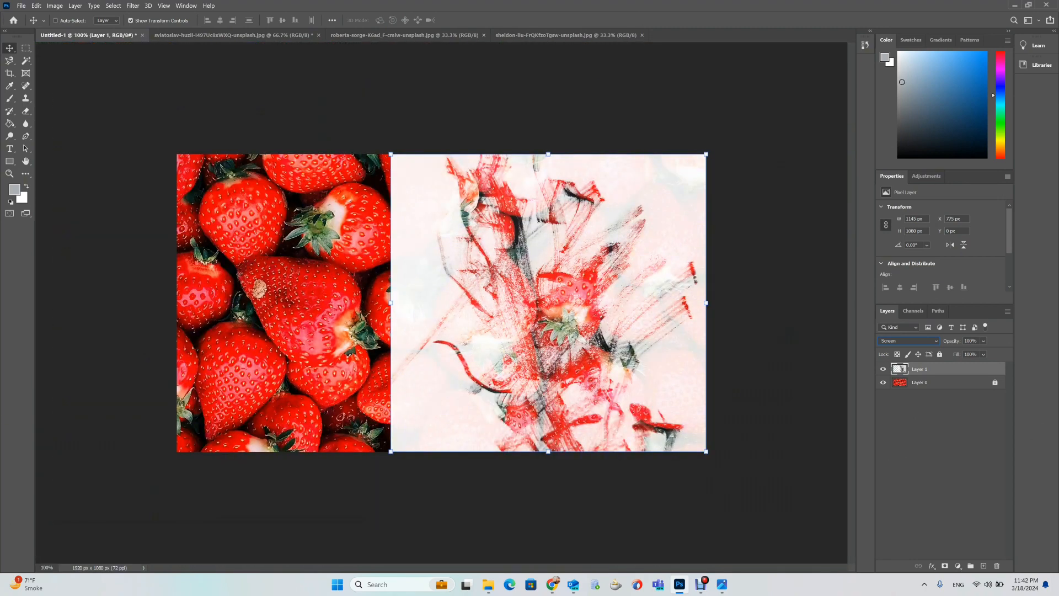
# Set the brush-stroke layer's blend mode back to Normal and commit its pending transform.
pyautogui.click(907, 341)
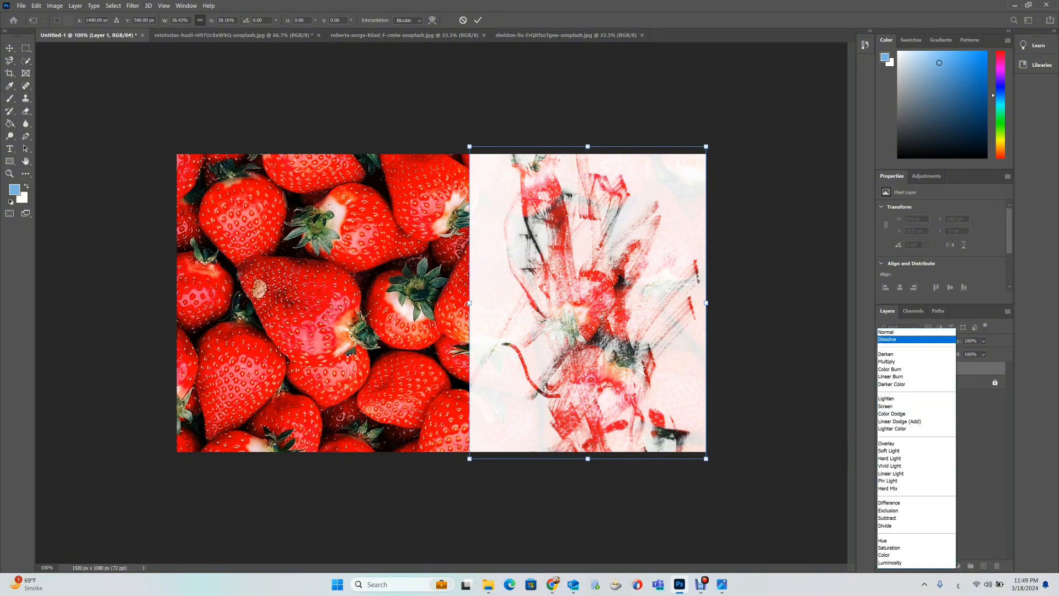
pyautogui.click(905, 332)
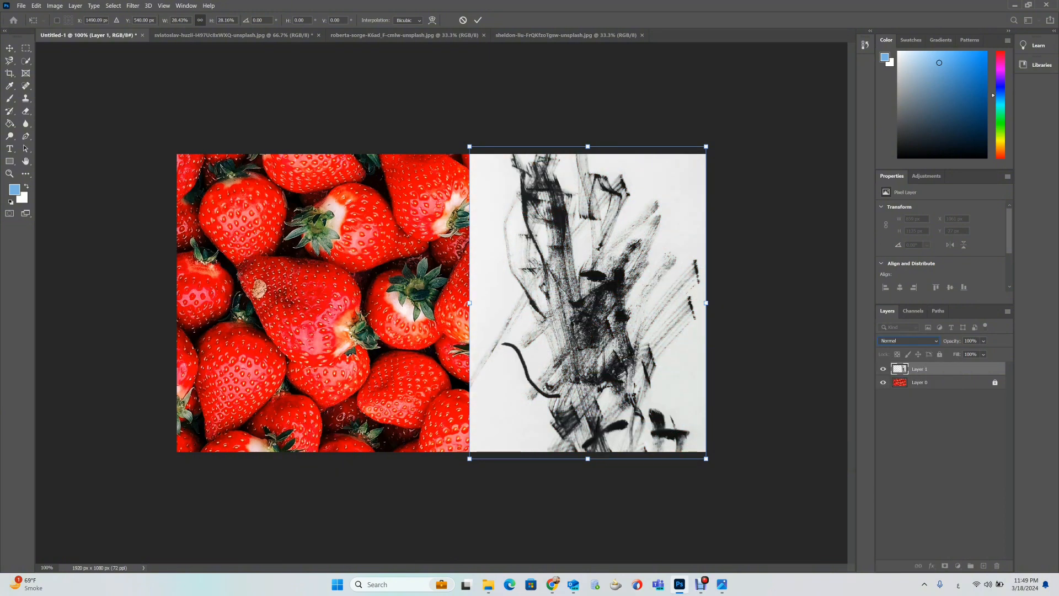
pyautogui.click(54, 6)
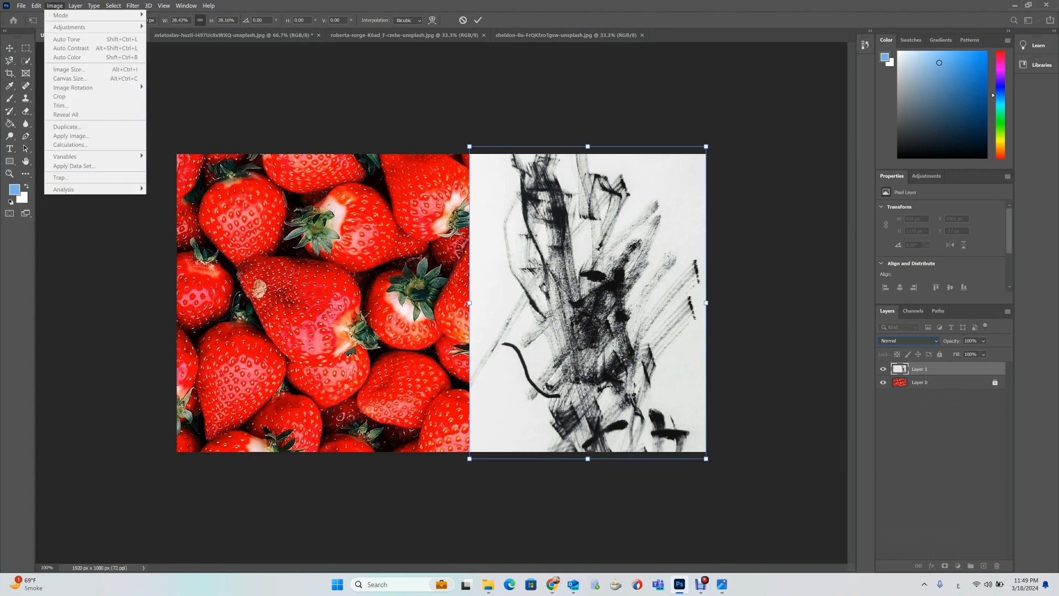
pyautogui.click(478, 20)
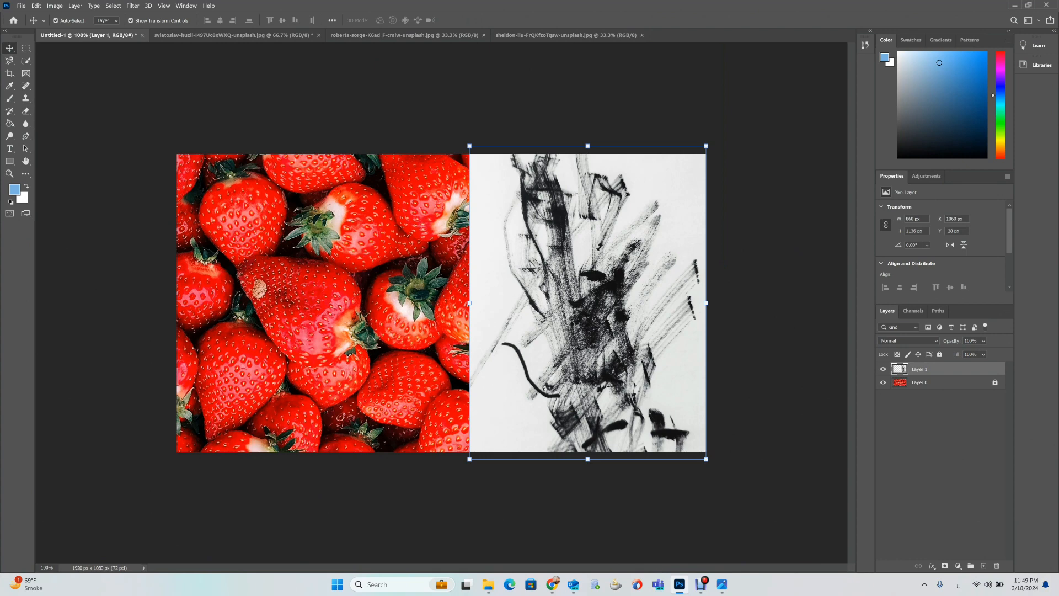
# Unlock the strawberry background layer and keep it selected.
pyautogui.click(55, 6)
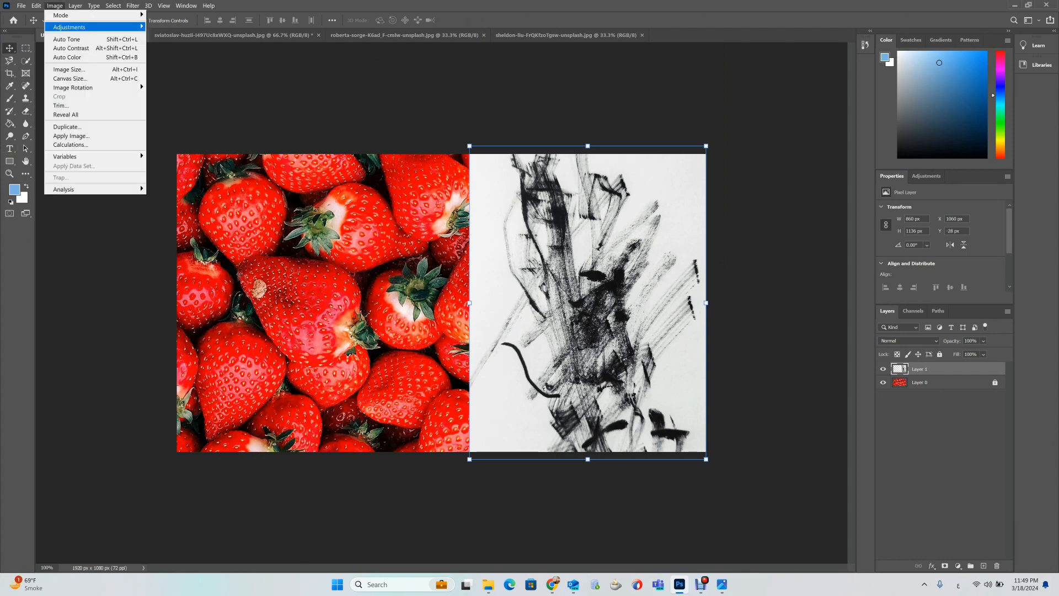
pyautogui.moveTo(69, 27)
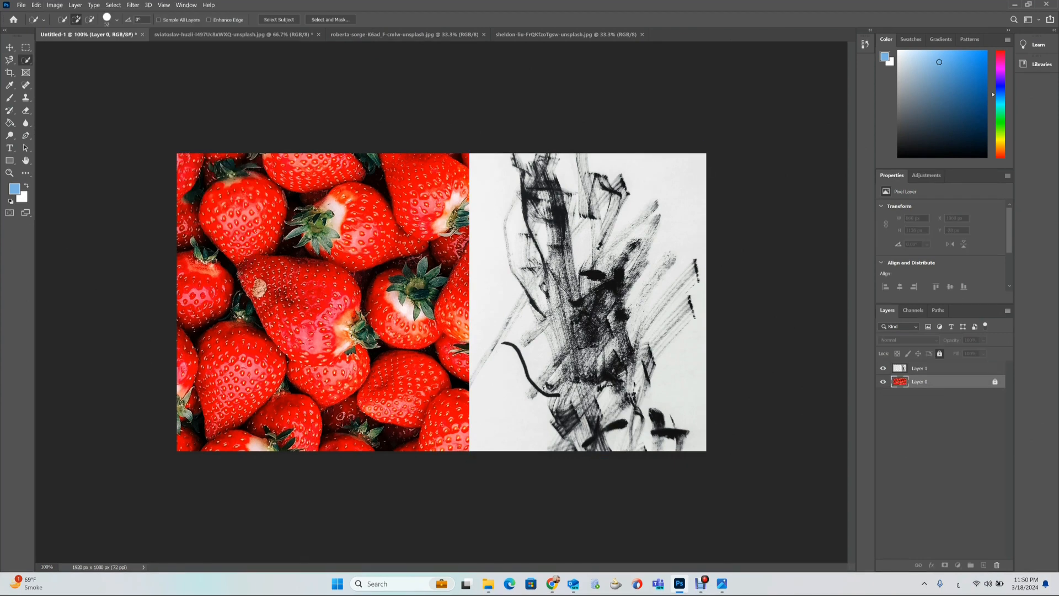
pyautogui.click(995, 382)
pyautogui.doubleClick(919, 382)
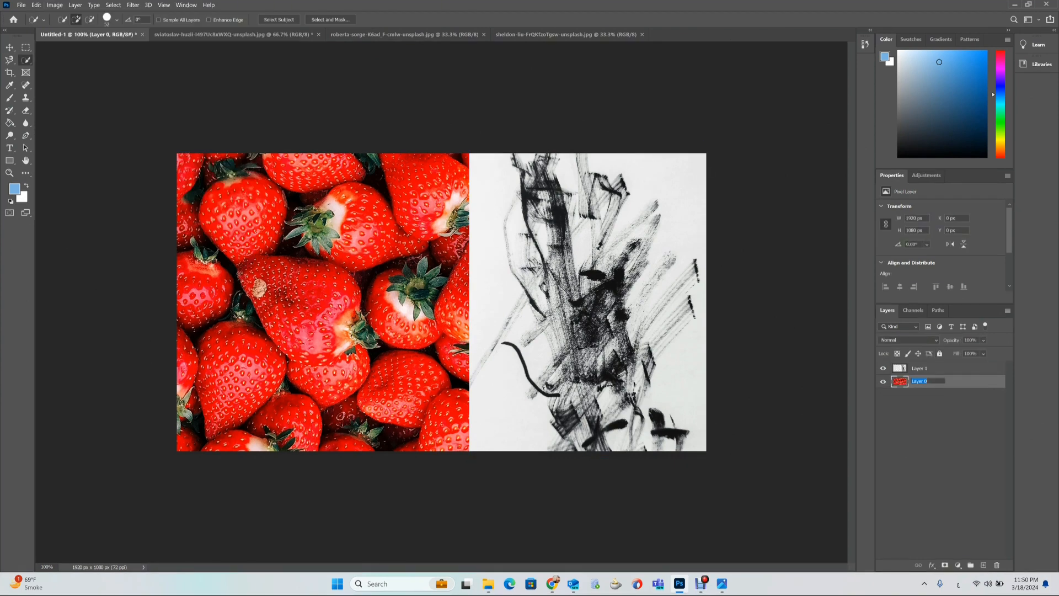
pyautogui.click(941, 436)
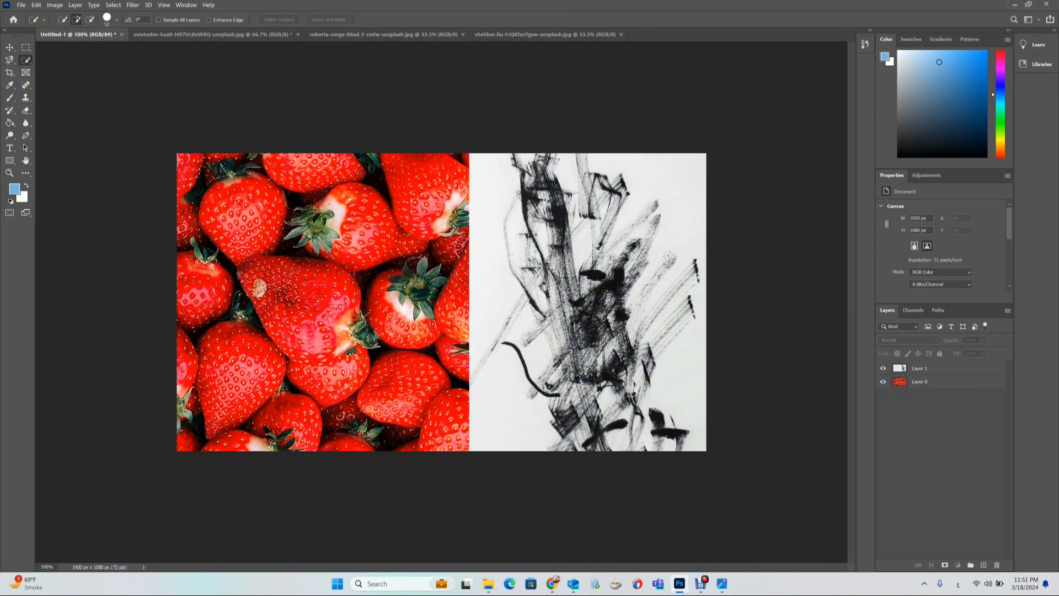
pyautogui.click(933, 381)
# Try selecting a strawberry with the Quick Selection tool and inverting the selection, then deselect.
pyautogui.moveTo(261, 273)
pyautogui.mouseDown()
pyautogui.moveTo(348, 320)
pyautogui.moveTo(325, 329)
pyautogui.mouseUp()
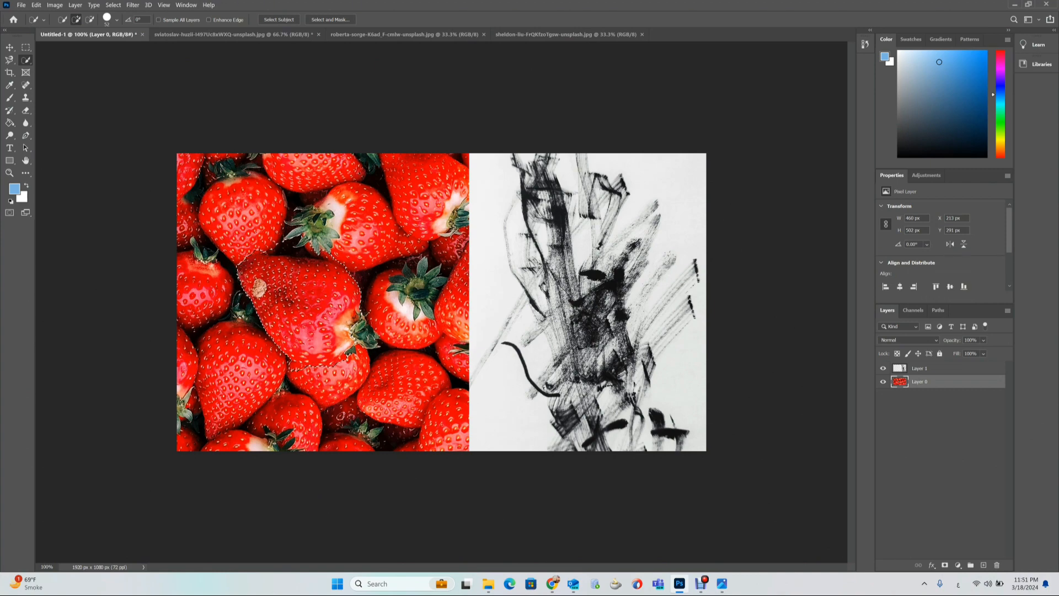
pyautogui.rightClick(315, 313)
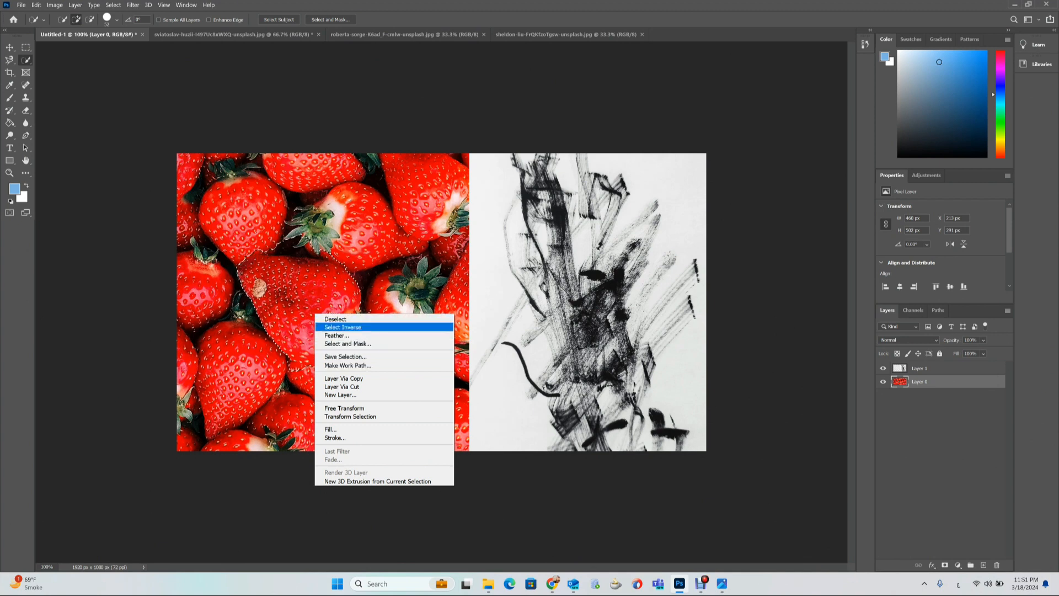
pyautogui.click(348, 327)
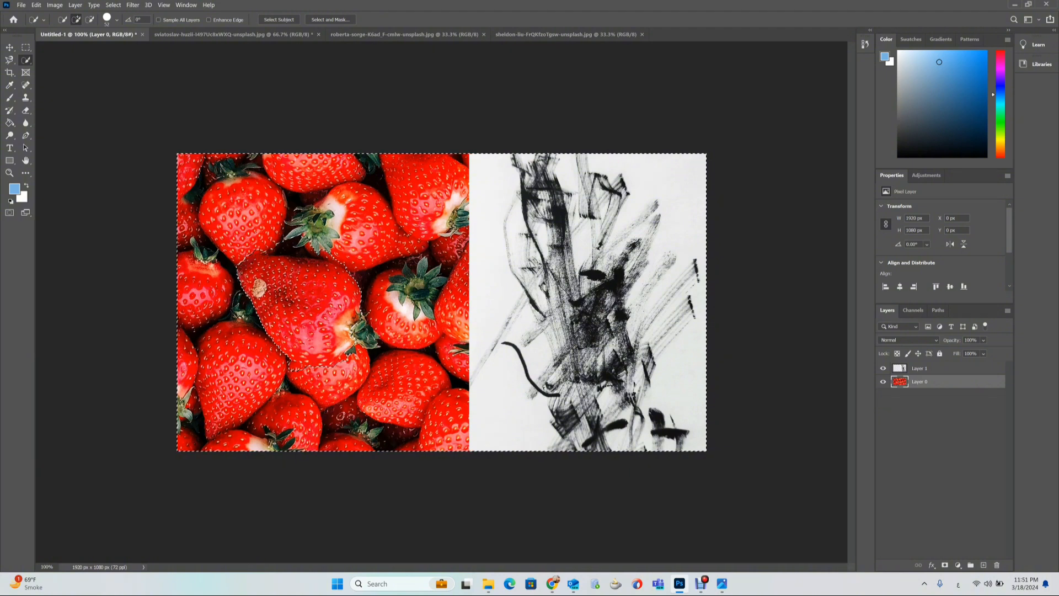
pyautogui.hotkey('ctrl', 'shift', 'i')
pyautogui.hotkey('ctrl', 'd')
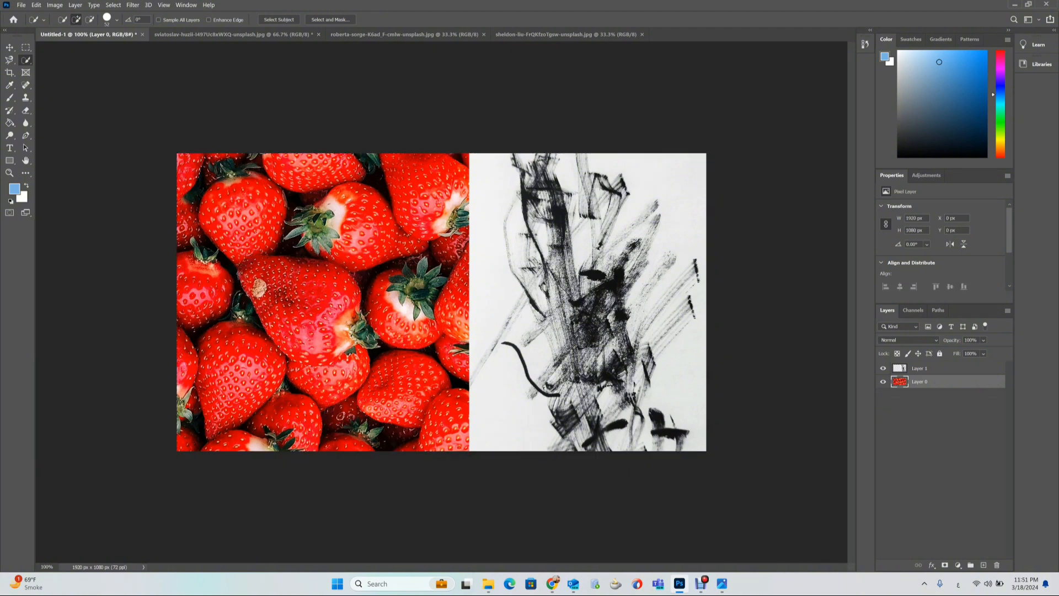
# Select the brush-stroke layer and invert its colors with the Invert adjustment.
pyautogui.click(54, 5)
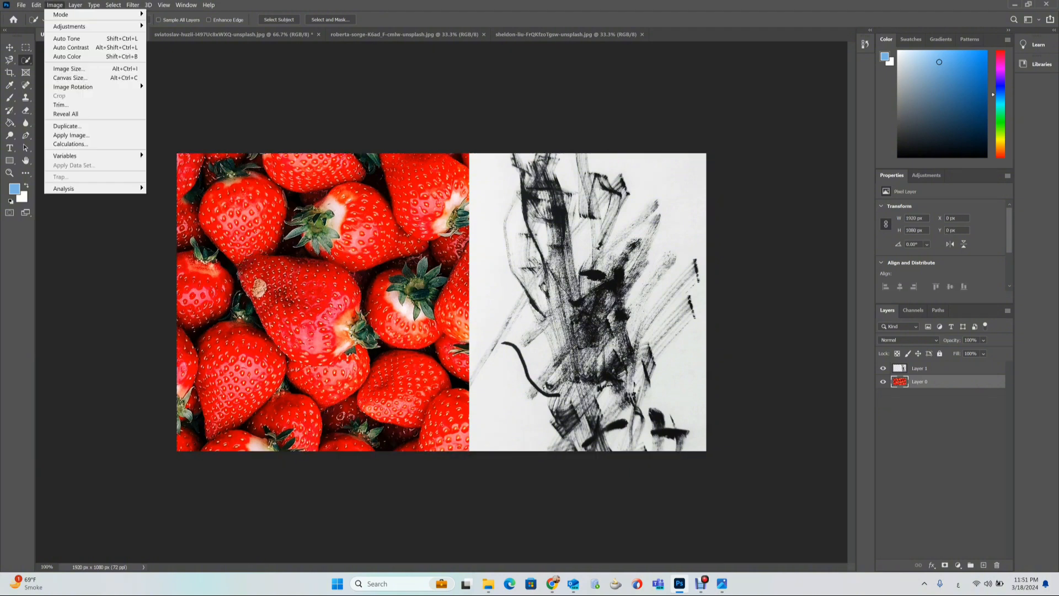
pyautogui.moveTo(69, 26)
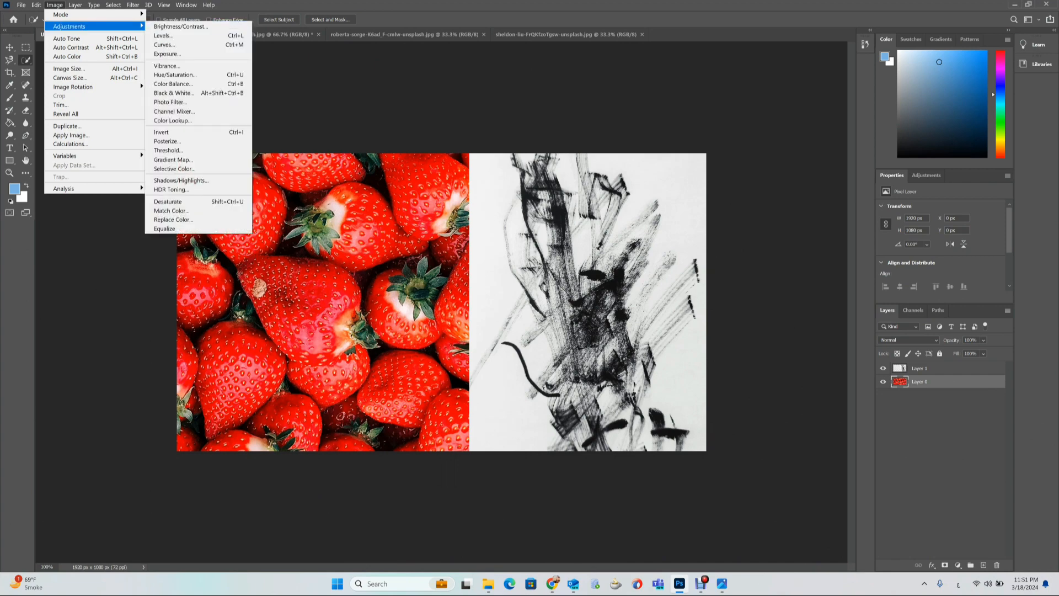
pyautogui.click(919, 368)
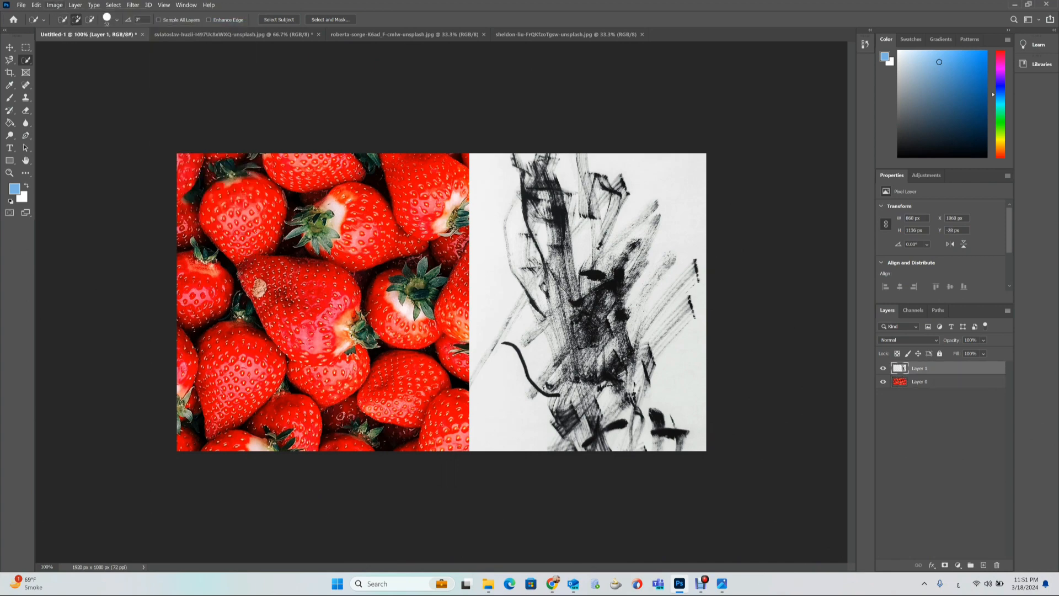
pyautogui.click(54, 5)
pyautogui.moveTo(69, 26)
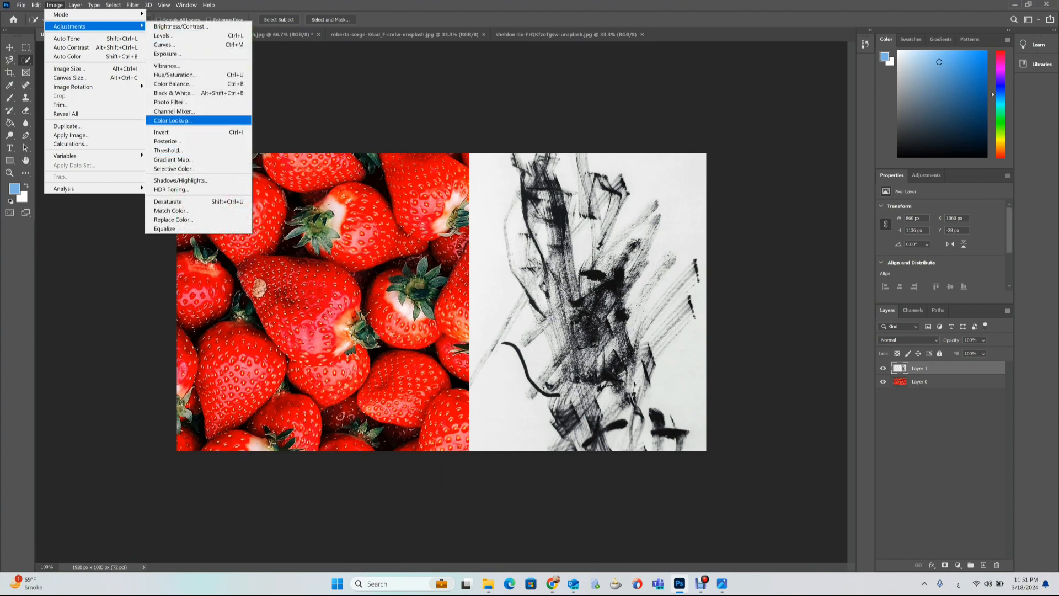
pyautogui.click(165, 132)
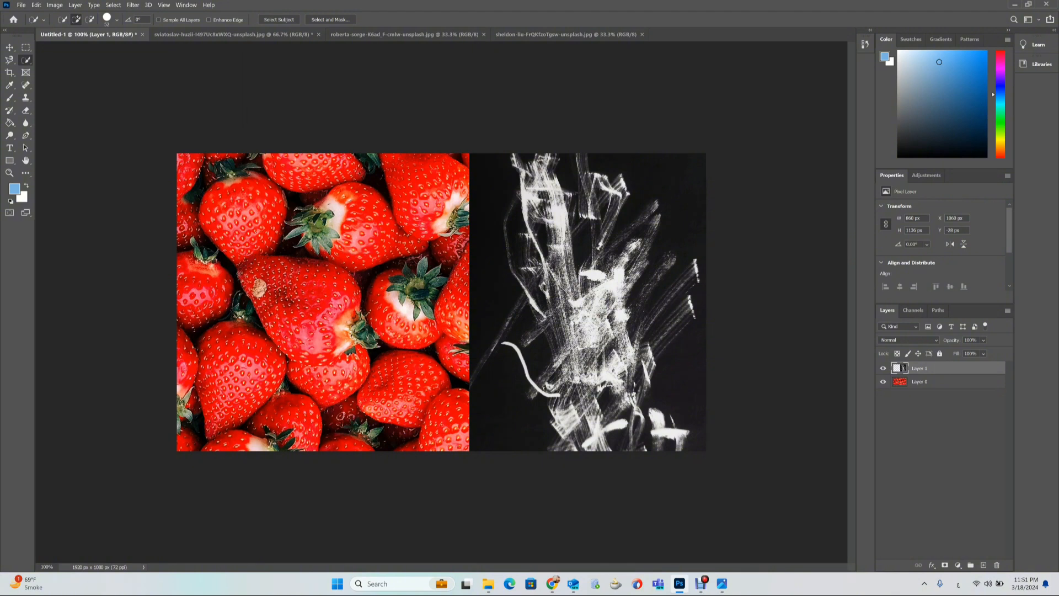
# Preview blend modes such as Darken, Subtract, Hue, Saturation and Divide on the brush-stroke layer without applying any.
pyautogui.click(909, 341)
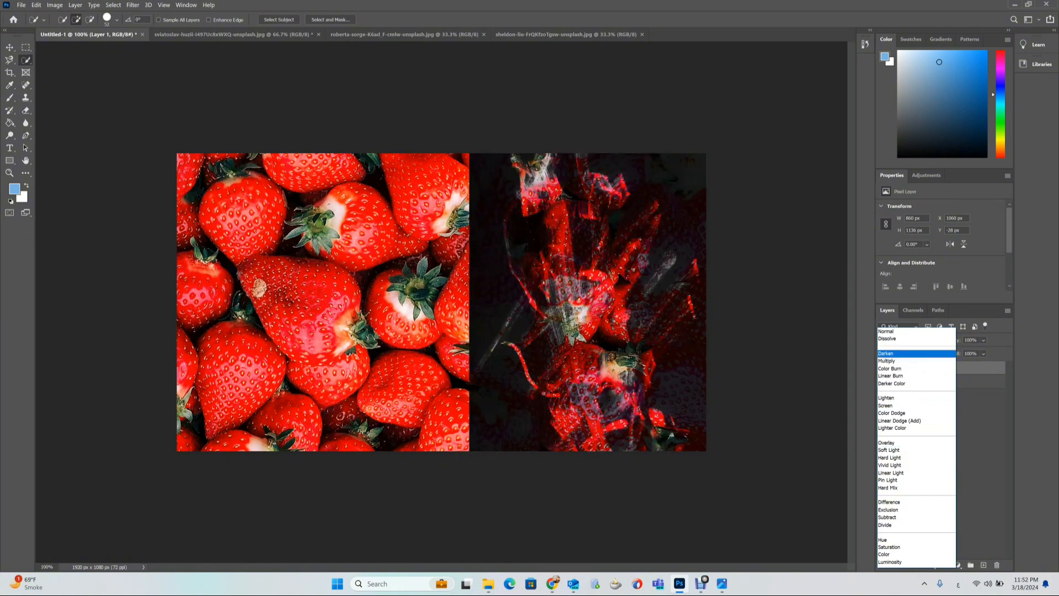
pyautogui.press('Escape')
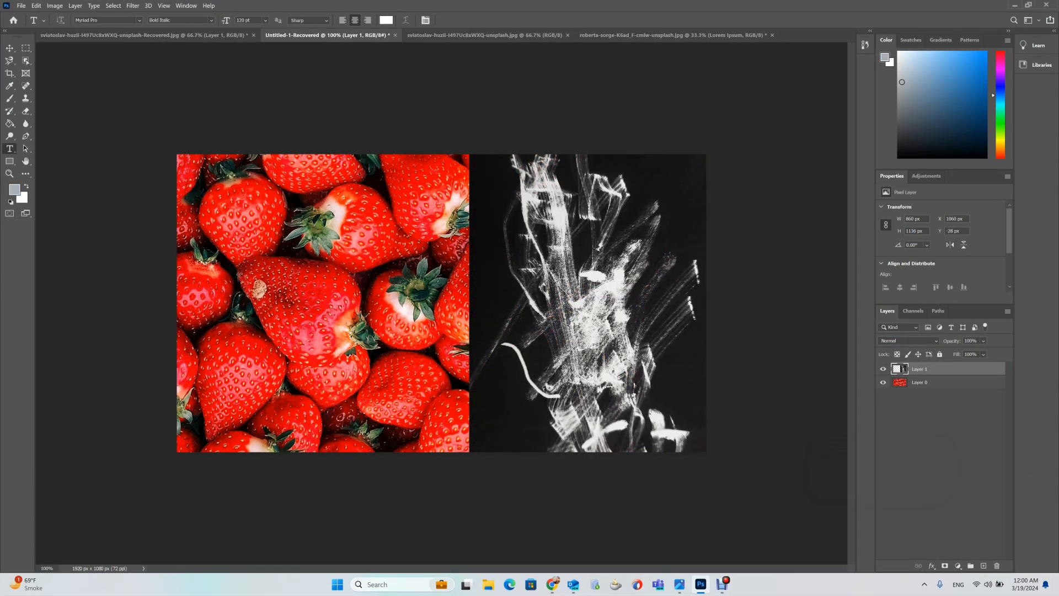
pyautogui.click(909, 341)
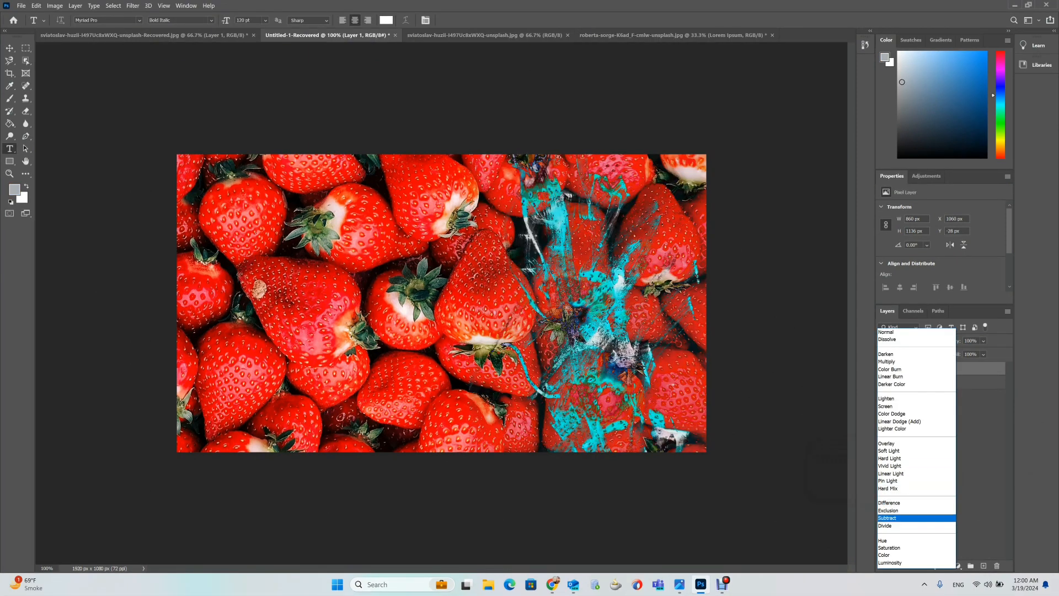
pyautogui.press('Down')
pyautogui.press('Down')
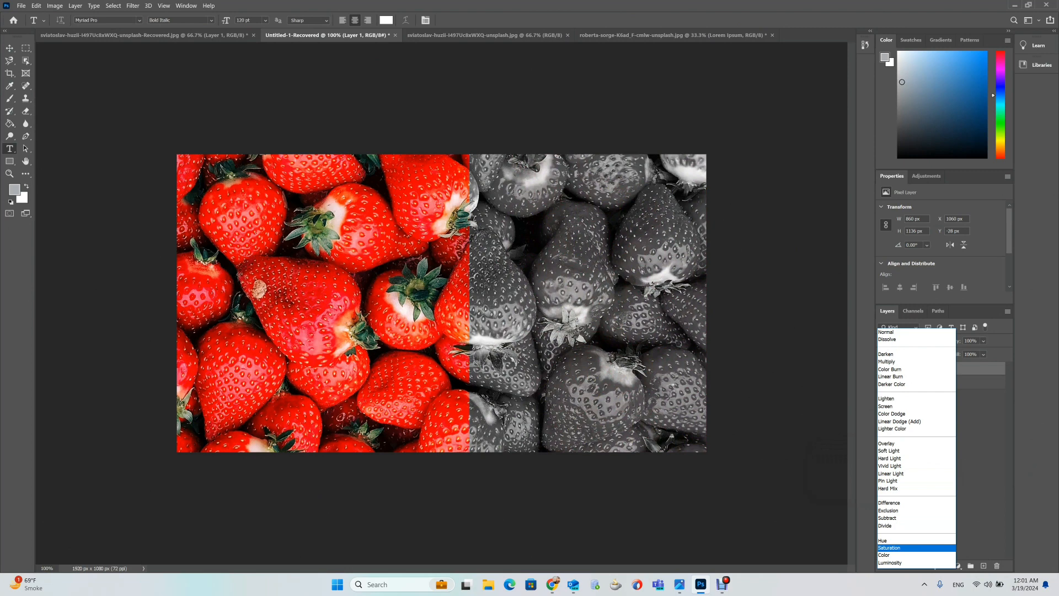
pyautogui.press('Down')
pyautogui.press('Down')
pyautogui.press('Up')
pyautogui.press('Up')
pyautogui.press('Up')
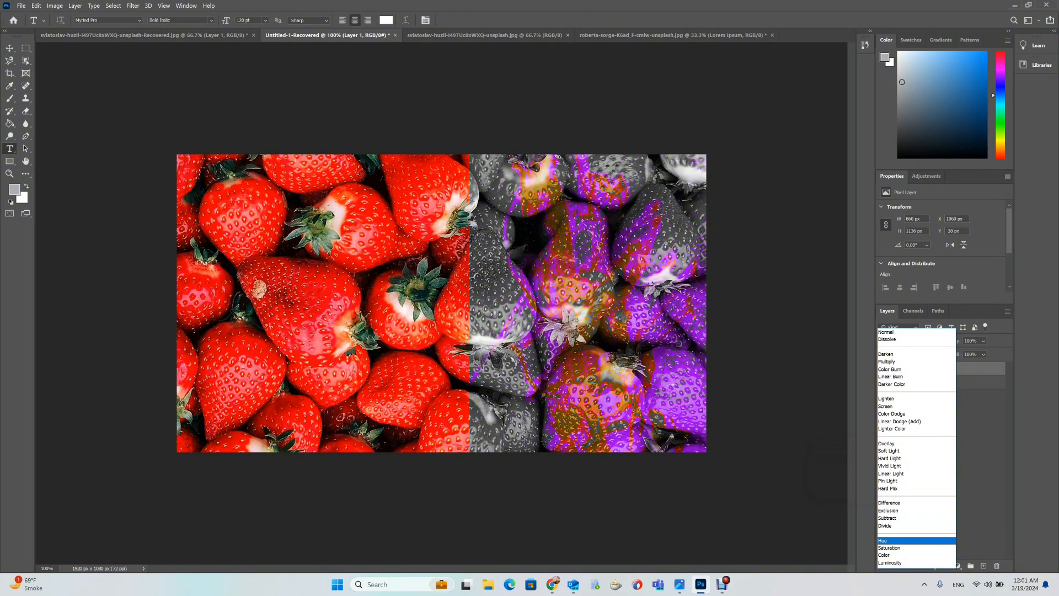
pyautogui.press('Down')
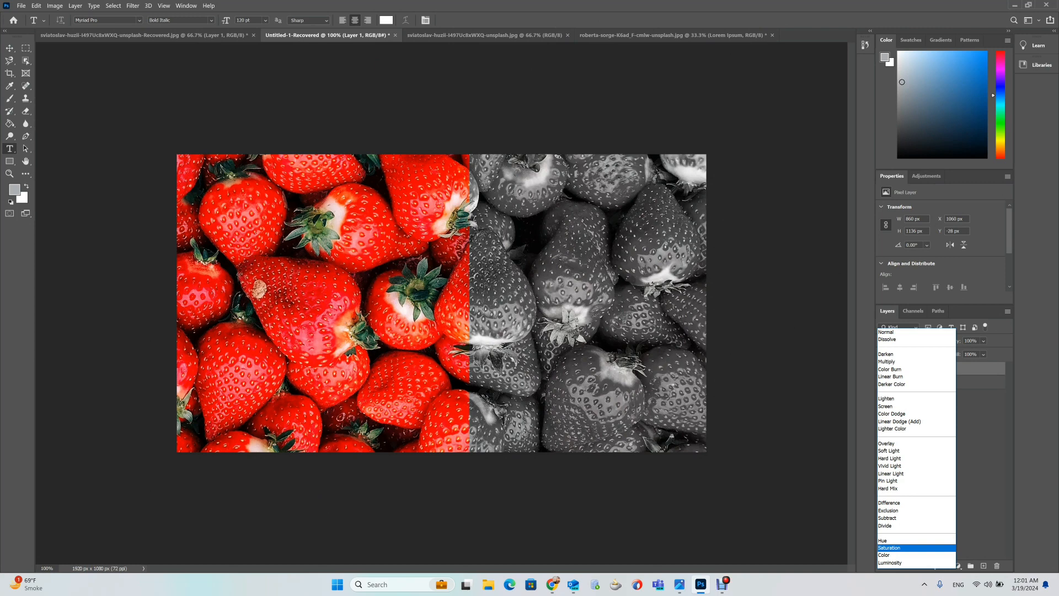
pyautogui.press('Up')
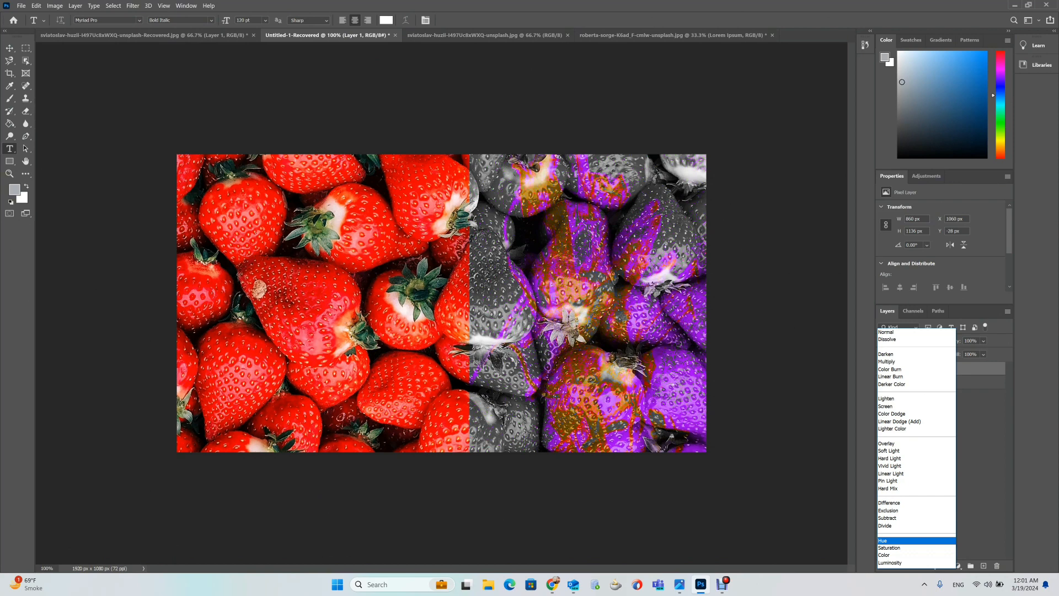
pyautogui.press('Up')
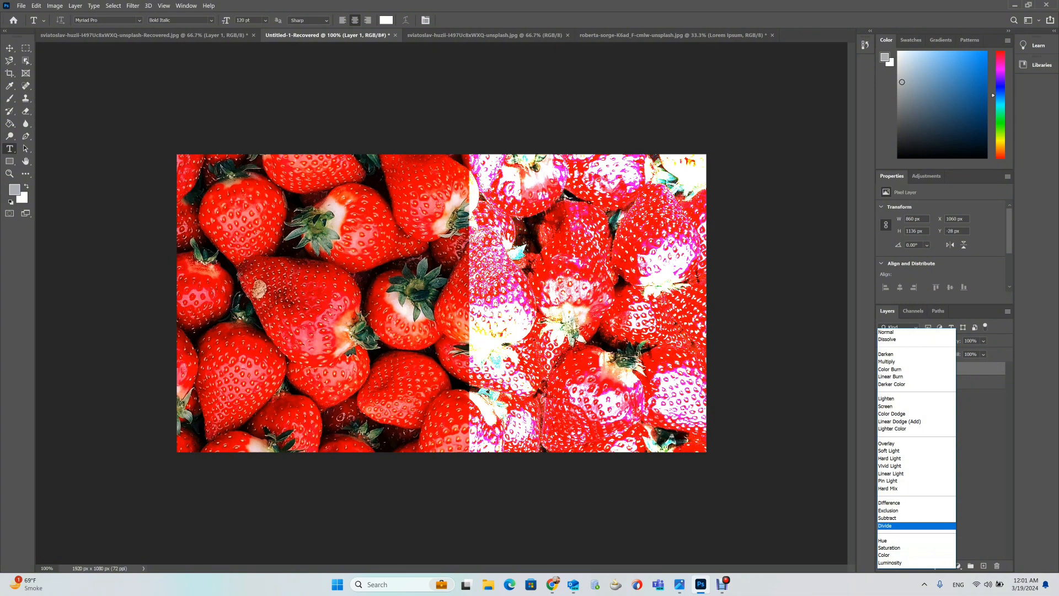
pyautogui.press('Escape')
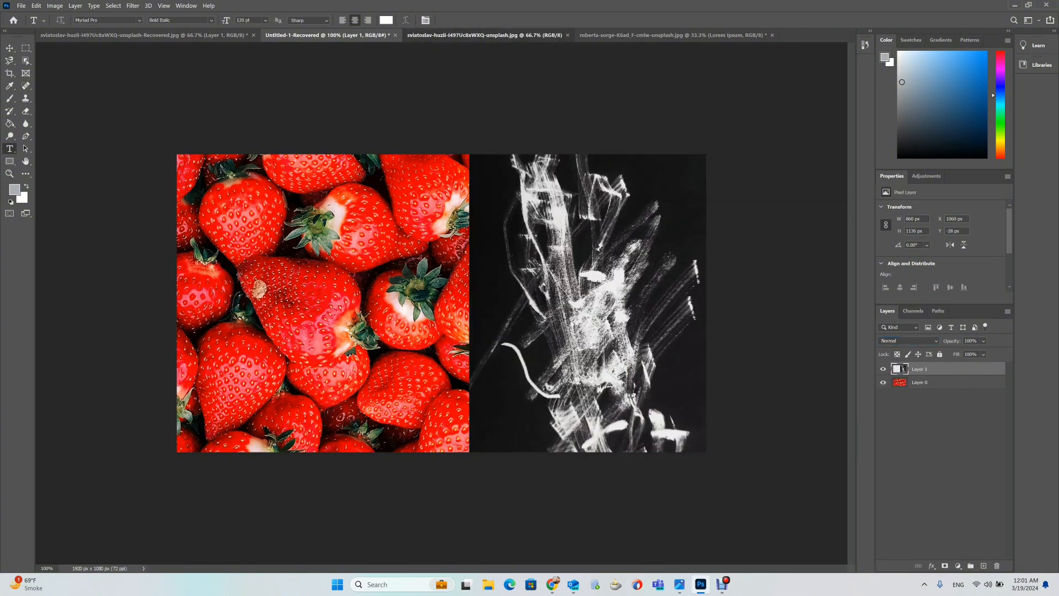
# Switch to the apple photo document, zoom in, and set up an empty layer above the background in place of the text layer.
pyautogui.click(516, 35)
pyautogui.click(672, 34)
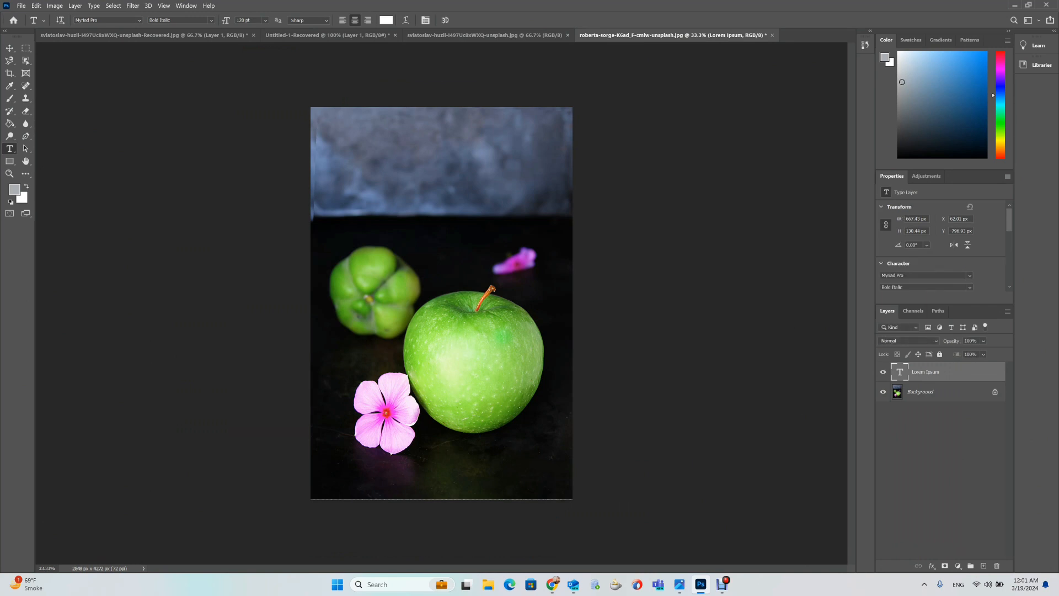
pyautogui.hotkey('ctrl', '+')
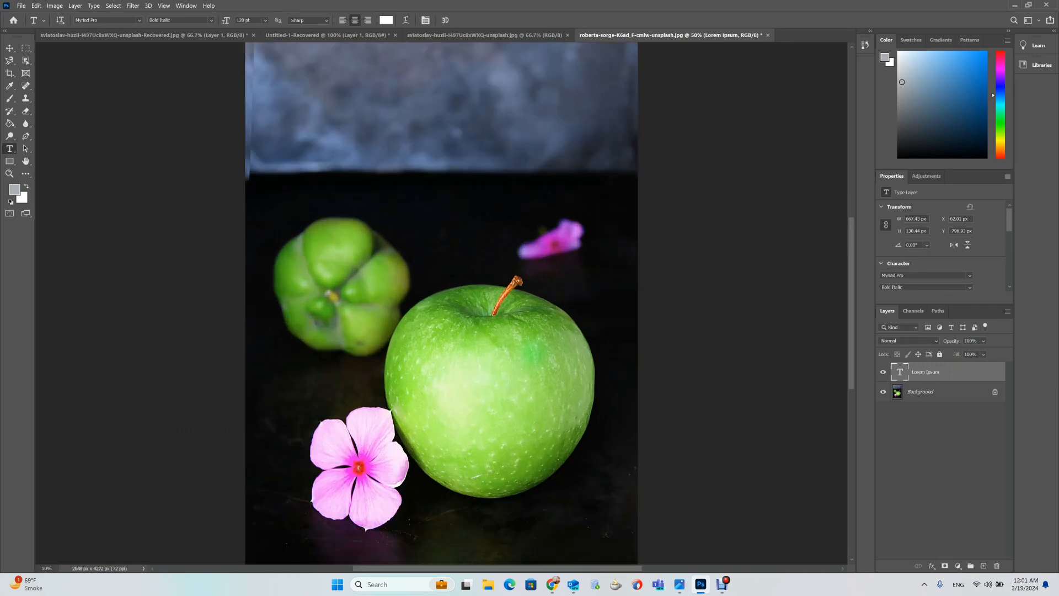
pyautogui.click(996, 565)
pyautogui.click(525, 222)
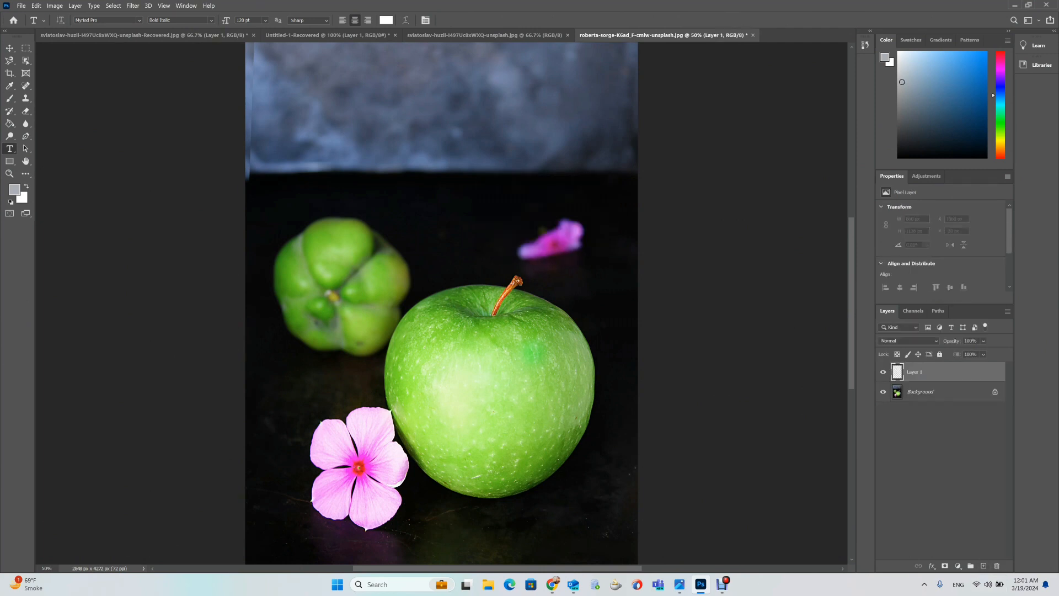
# Select the large green apple with the Object Selection tool in Lasso mode.
pyautogui.press('w')
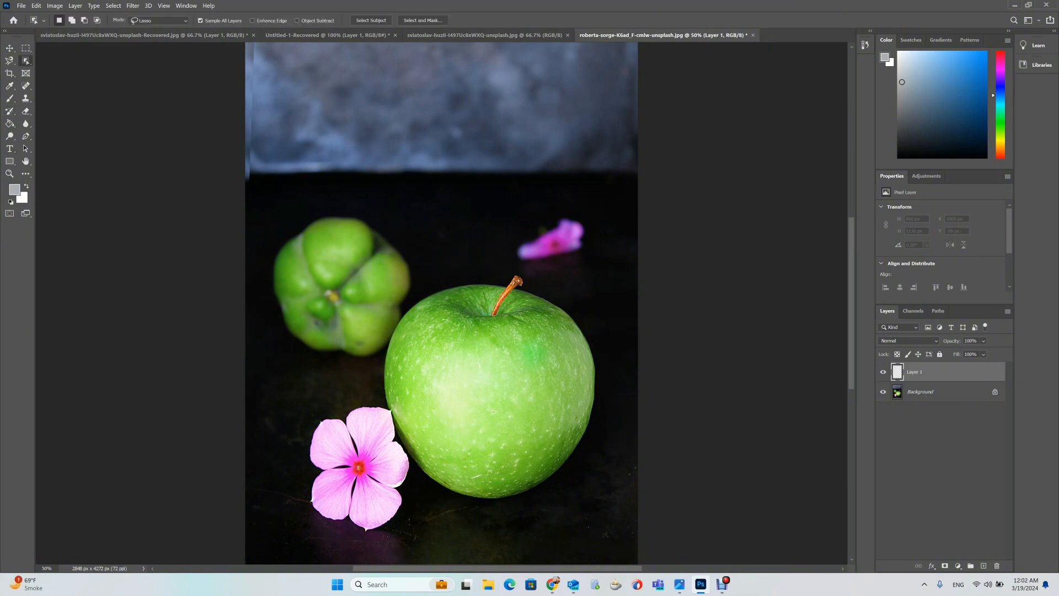
pyautogui.moveTo(401, 306)
pyautogui.mouseDown()
pyautogui.moveTo(463, 279)
pyautogui.moveTo(542, 283)
pyautogui.moveTo(606, 365)
pyautogui.moveTo(604, 410)
pyautogui.moveTo(577, 476)
pyautogui.moveTo(505, 502)
pyautogui.moveTo(423, 485)
pyautogui.moveTo(398, 457)
pyautogui.moveTo(372, 373)
pyautogui.moveTo(382, 322)
pyautogui.moveTo(404, 307)
pyautogui.mouseUp()
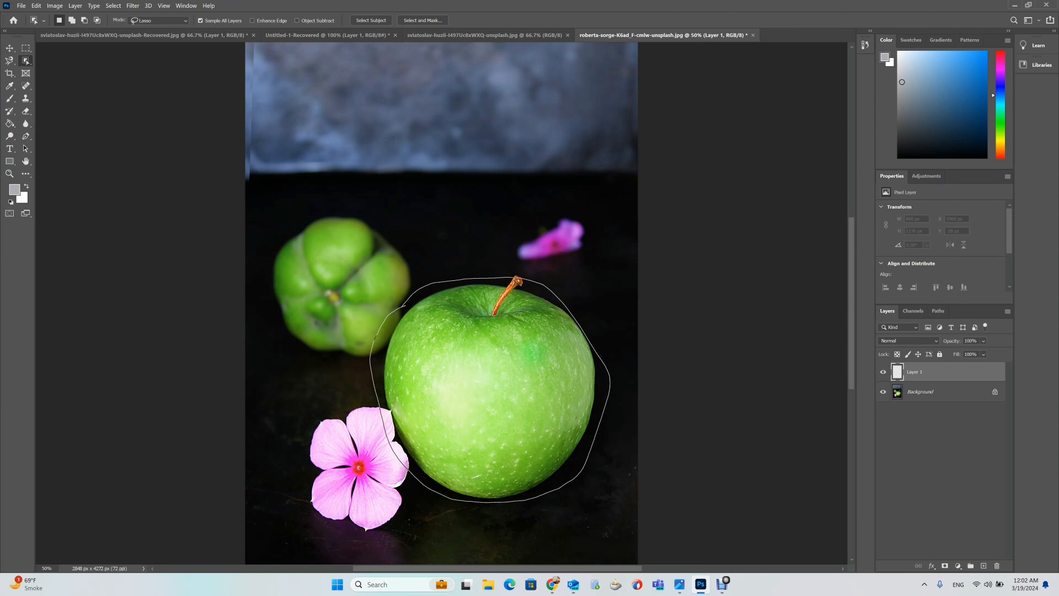
pyautogui.moveTo(404, 305); pyautogui.dragTo(405, 304)
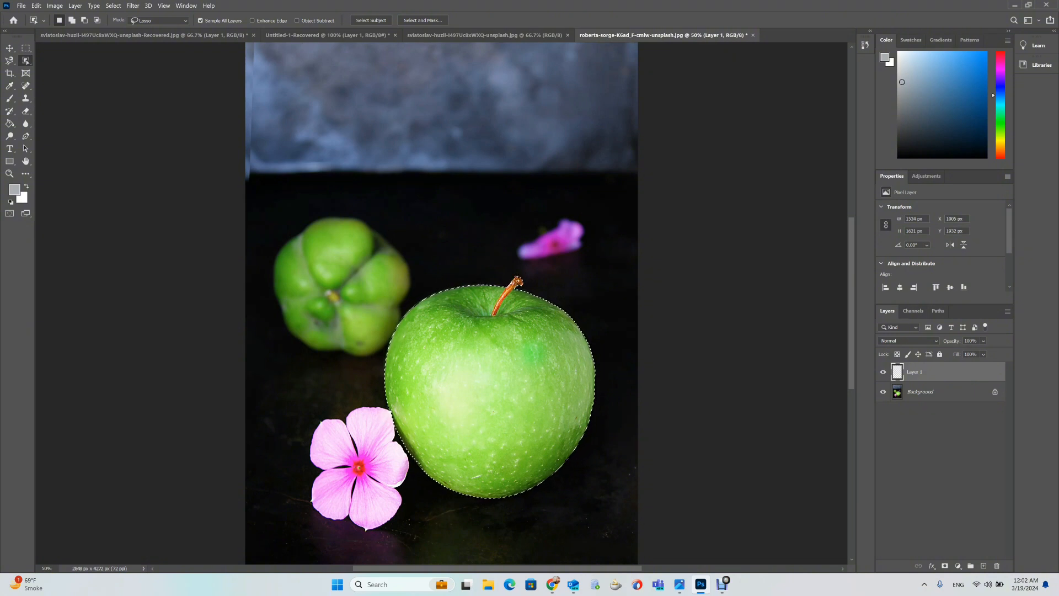
# Set the foreground color to #298bd9 and fill the apple selection with it on the empty layer.
pyautogui.click(14, 189)
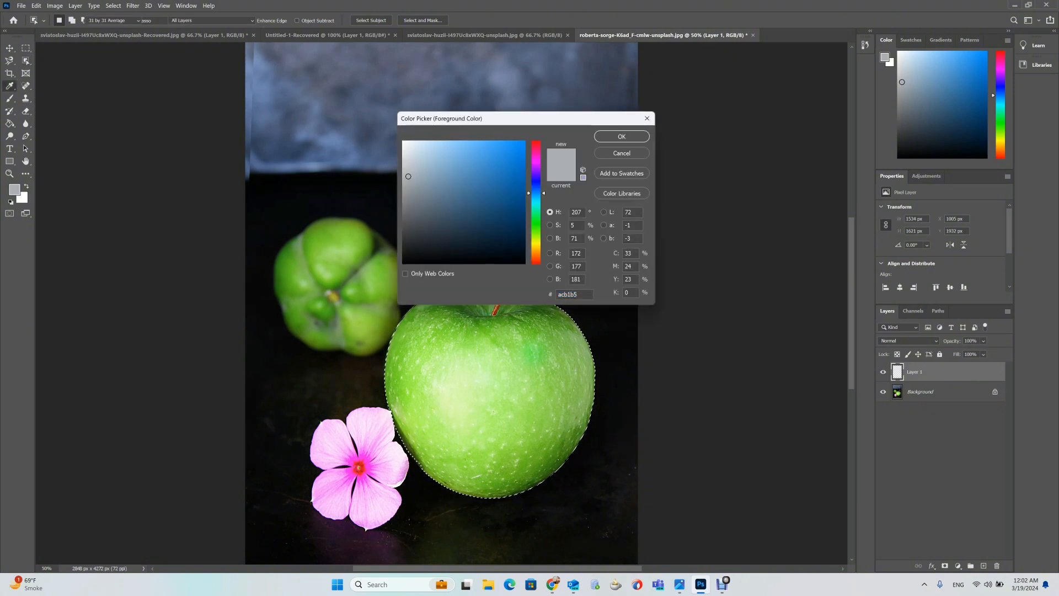
pyautogui.write('53a3e3')
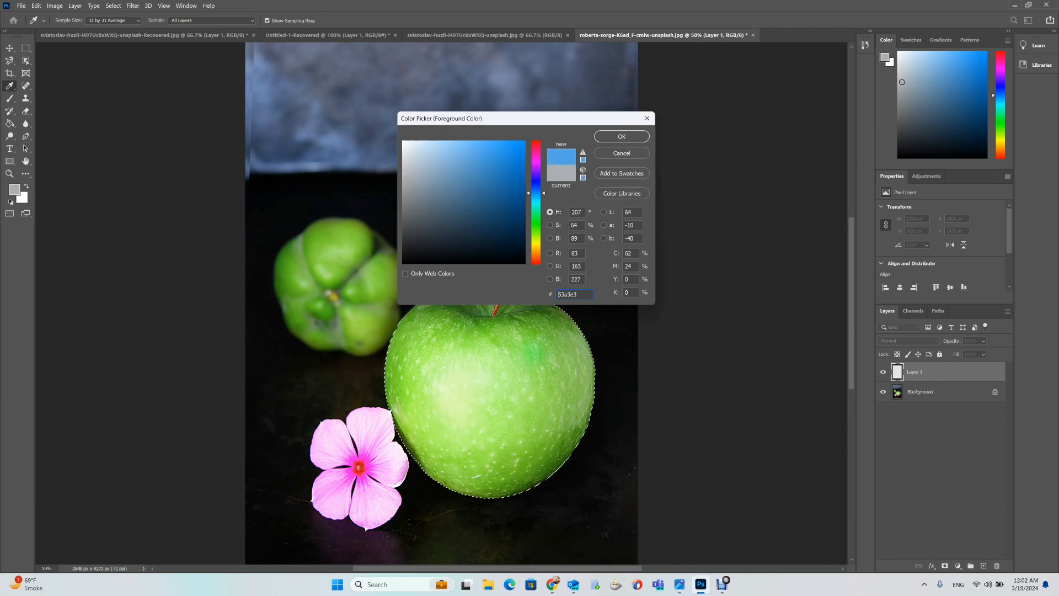
pyautogui.moveTo(481, 154); pyautogui.dragTo(502, 159)
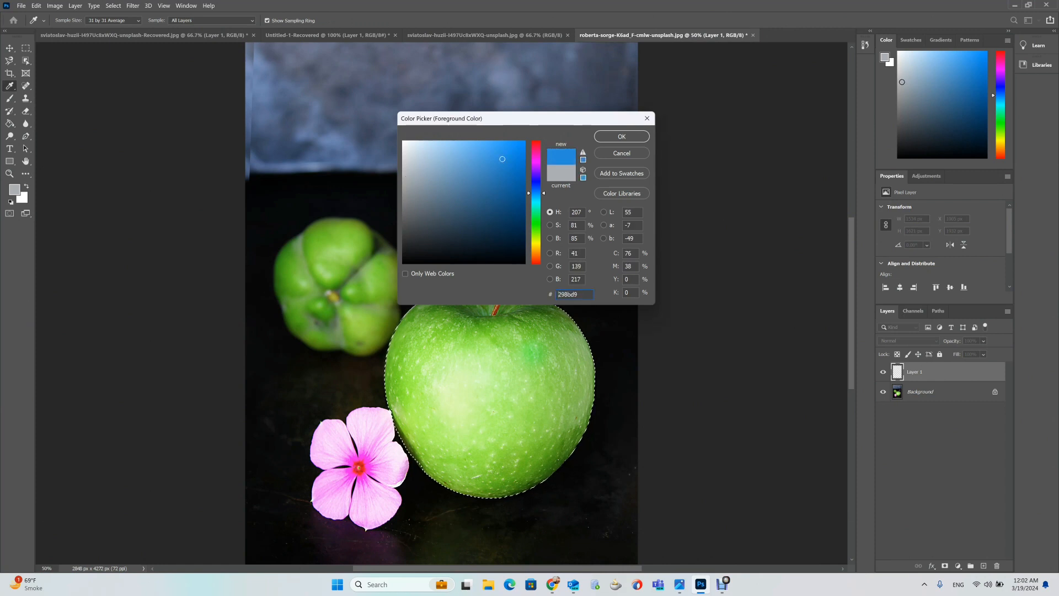
pyautogui.click(622, 136)
pyautogui.press('w')
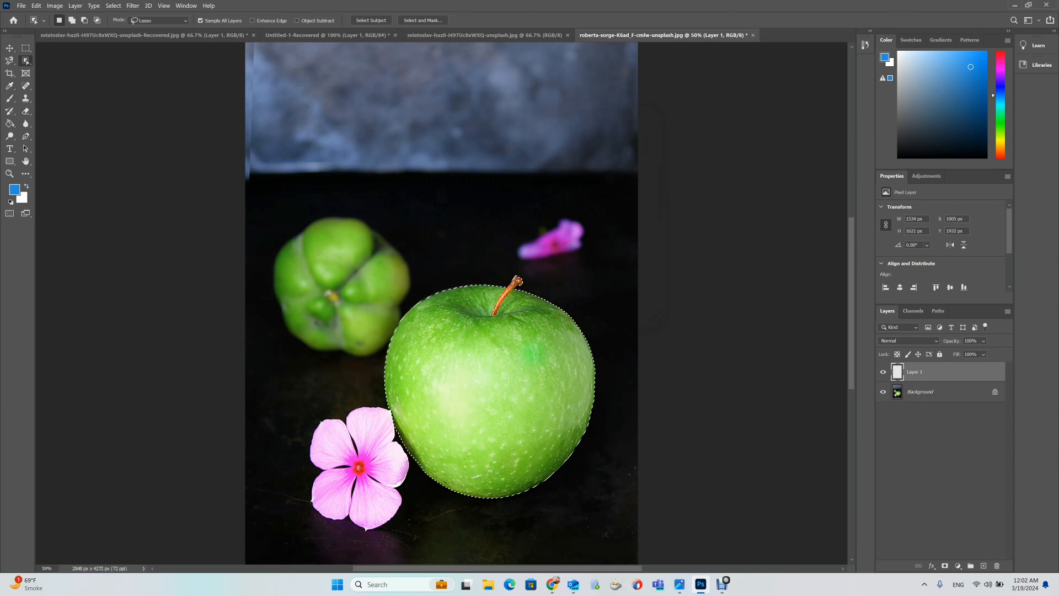
pyautogui.hotkey('alt', 'BackSpace')
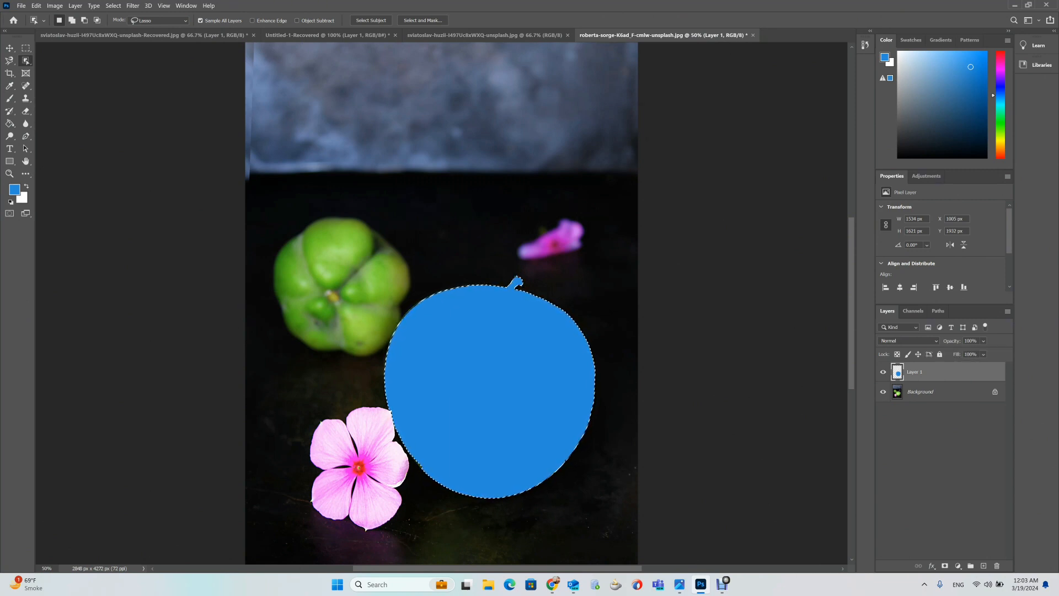
# Try the Color blend mode on the blue fill layer, then set it to Luminosity.
pyautogui.click(909, 341)
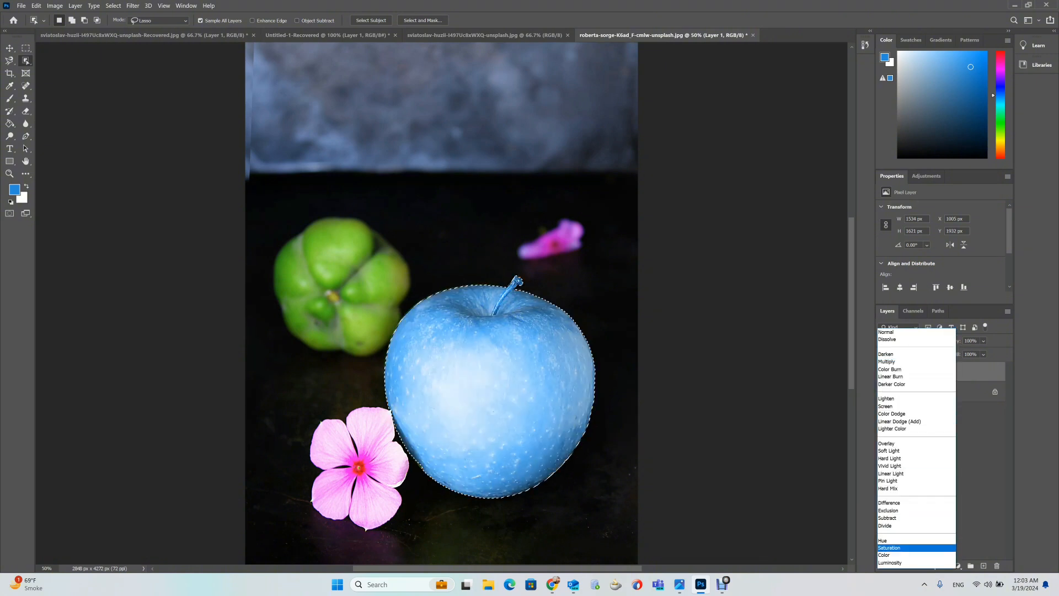
pyautogui.press('Up')
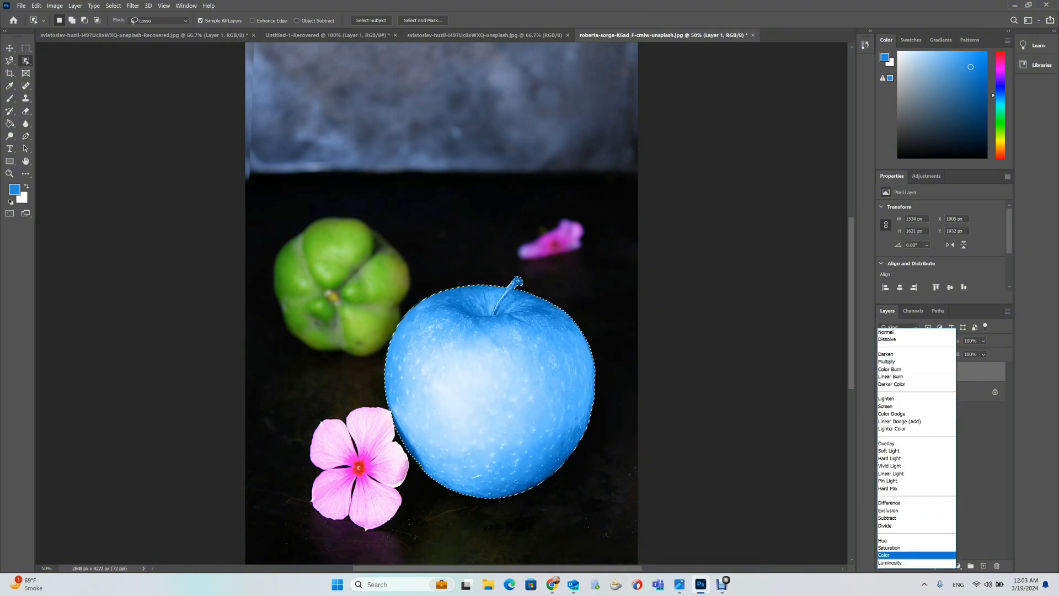
pyautogui.press('Return')
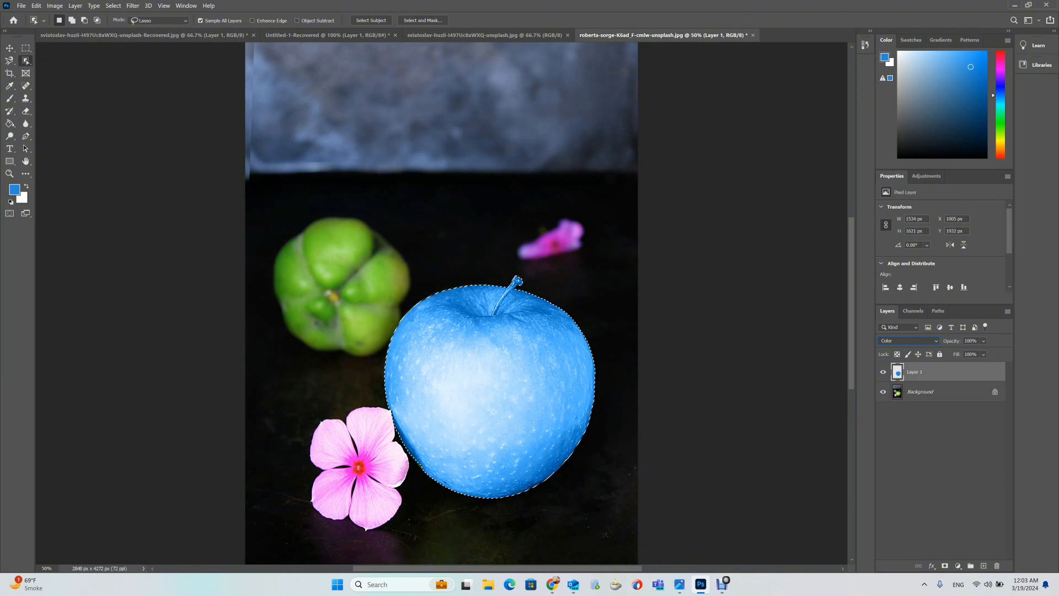
pyautogui.click(909, 341)
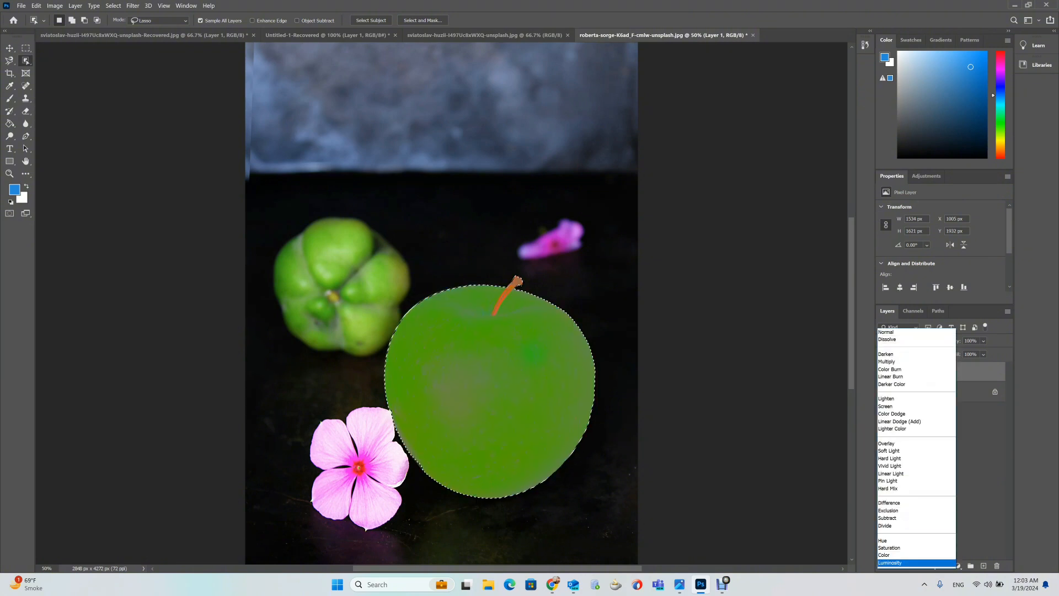
pyautogui.press('Return')
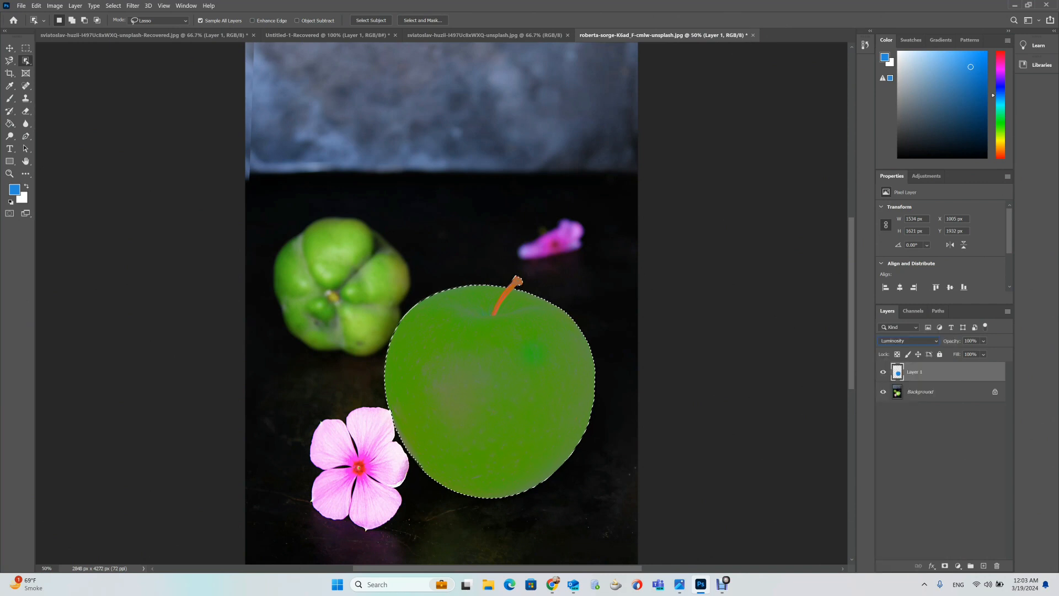
# Set the foreground color to #4229d9 and refill the apple selection with it.
pyautogui.click(14, 189)
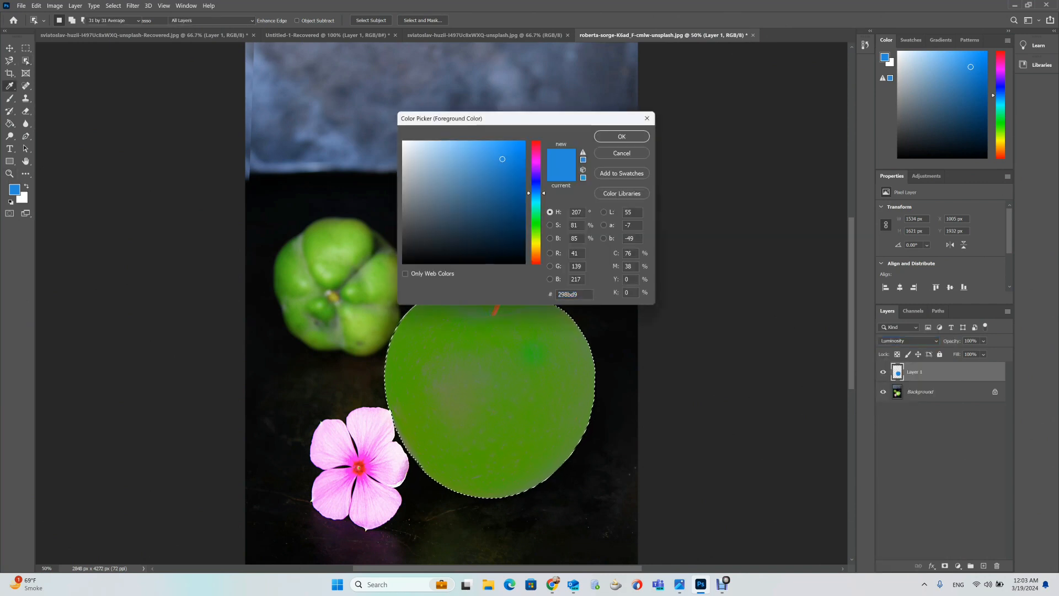
pyautogui.click(536, 179)
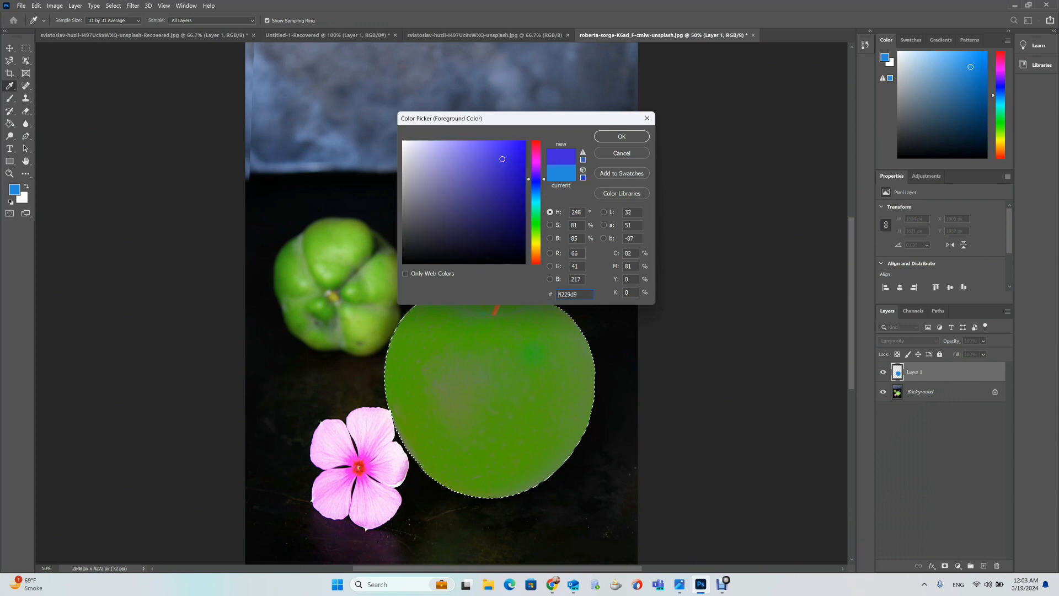
pyautogui.click(621, 136)
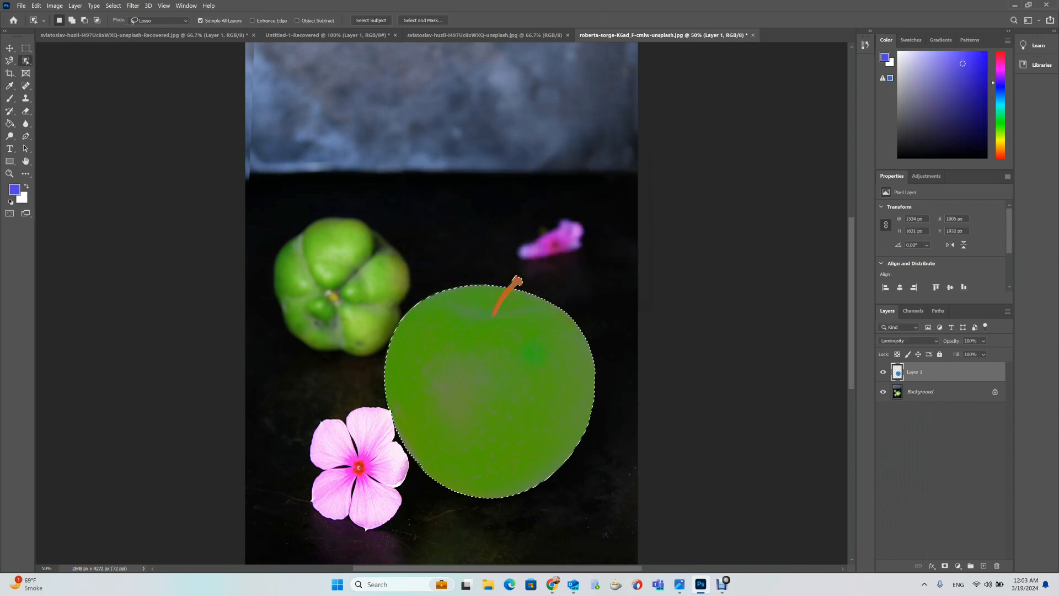
pyautogui.hotkey('alt', 'BackSpace')
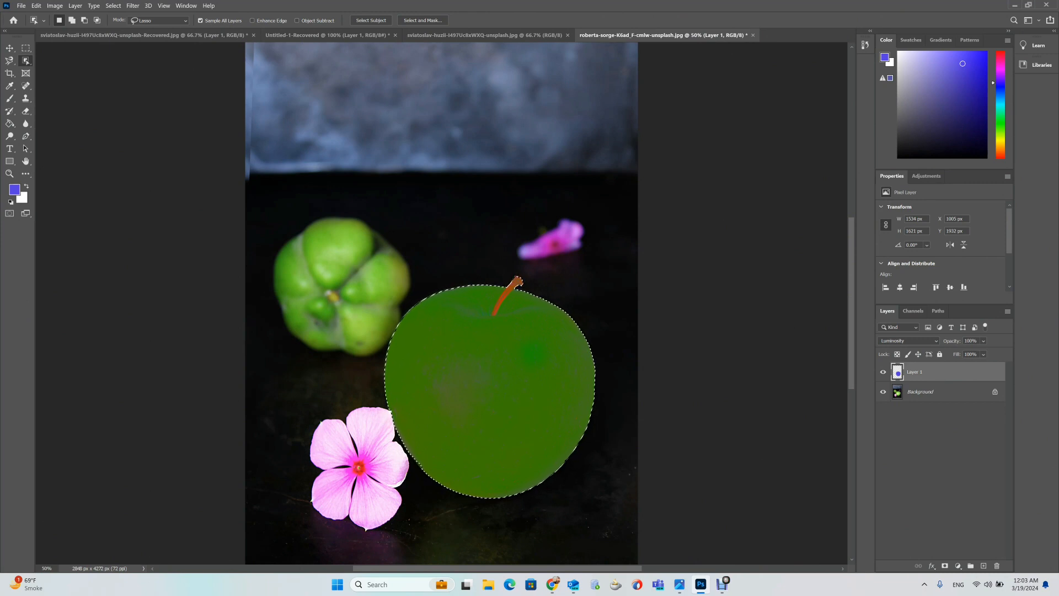
pyautogui.click(908, 340)
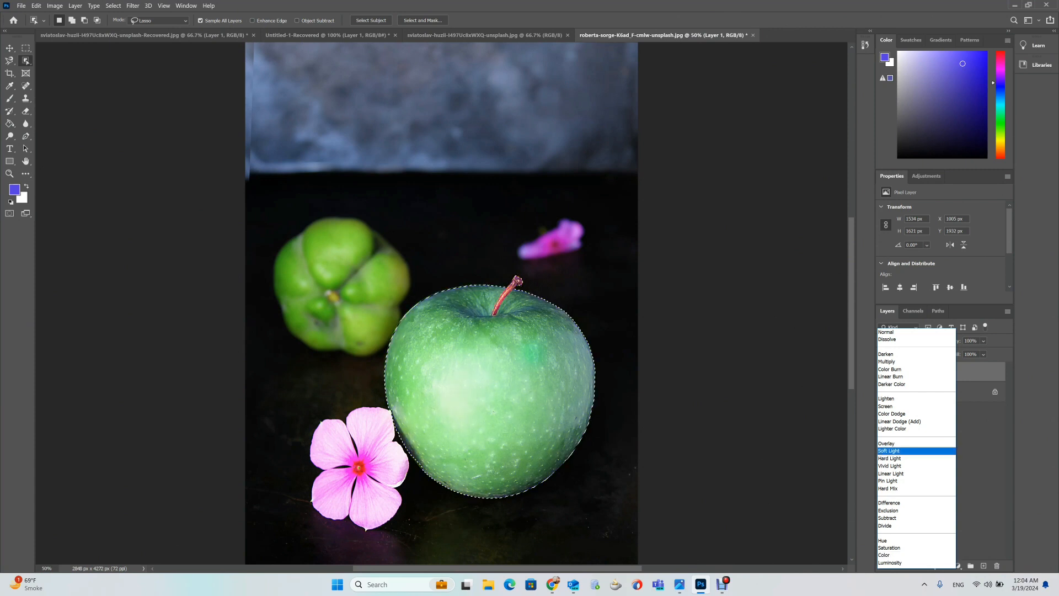
pyautogui.click(905, 563)
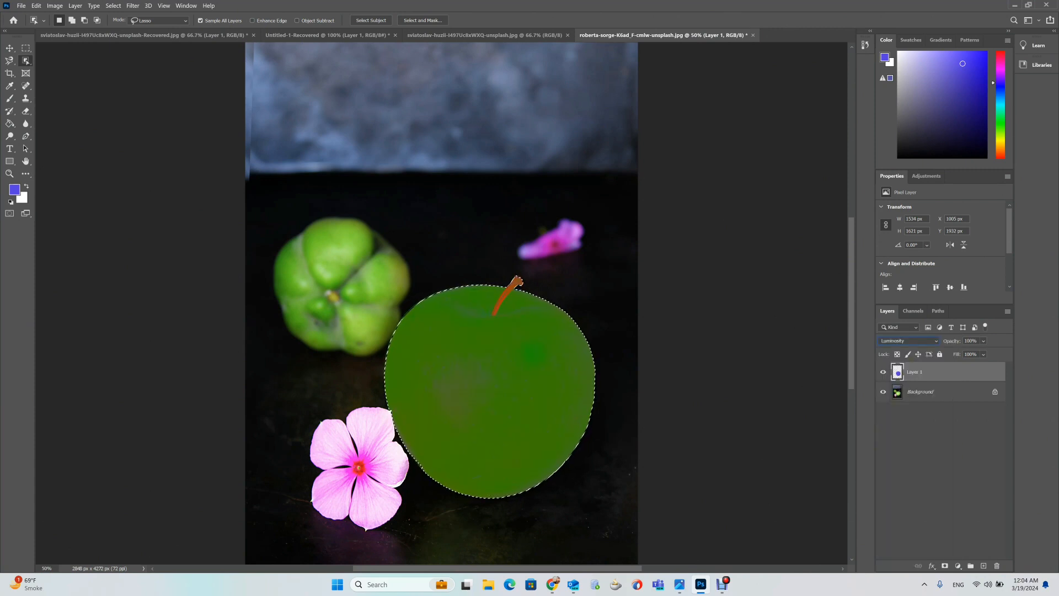
pyautogui.click(899, 327)
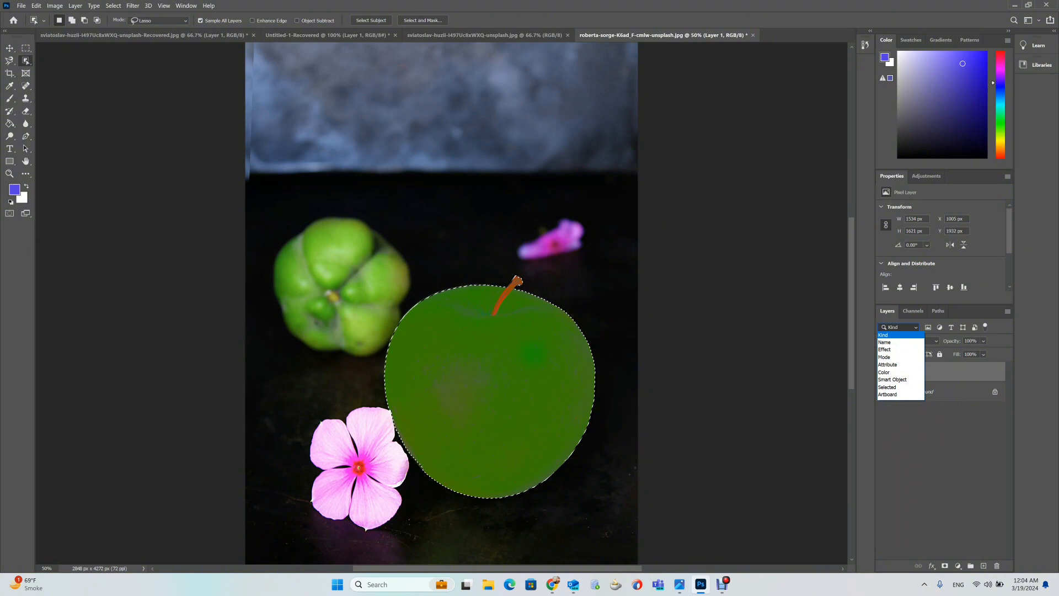
pyautogui.press('Escape')
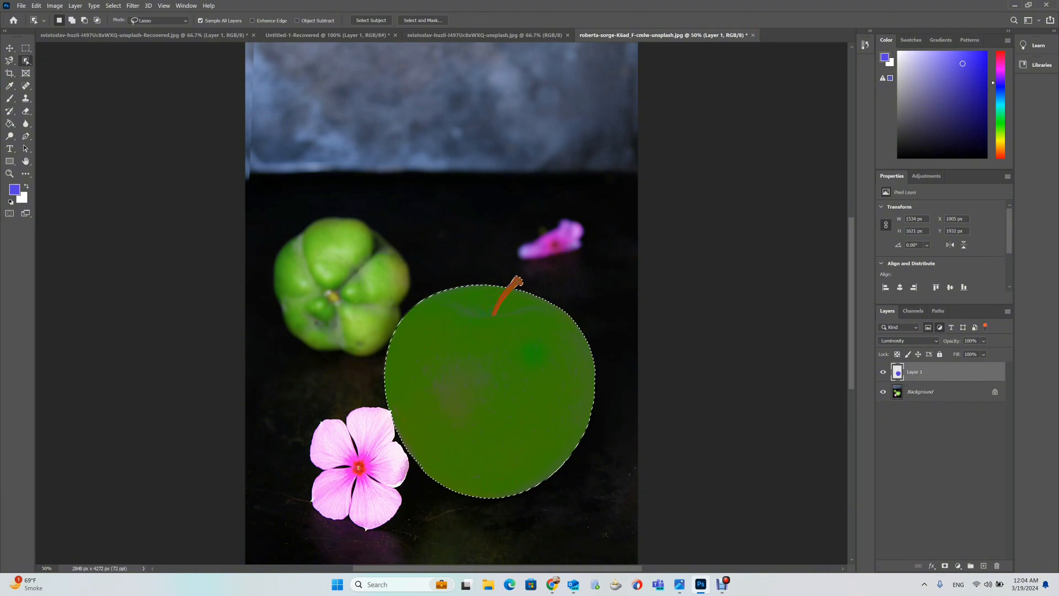
# Switch to the Move tool and select Layer 1 in the Layers panel.
pyautogui.click(941, 453)
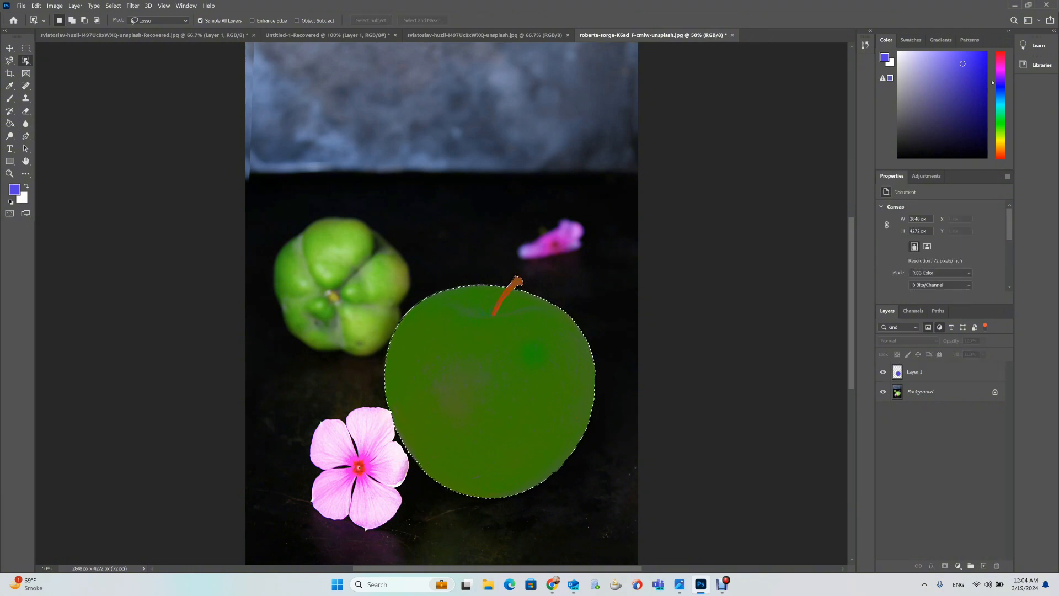
pyautogui.click(9, 48)
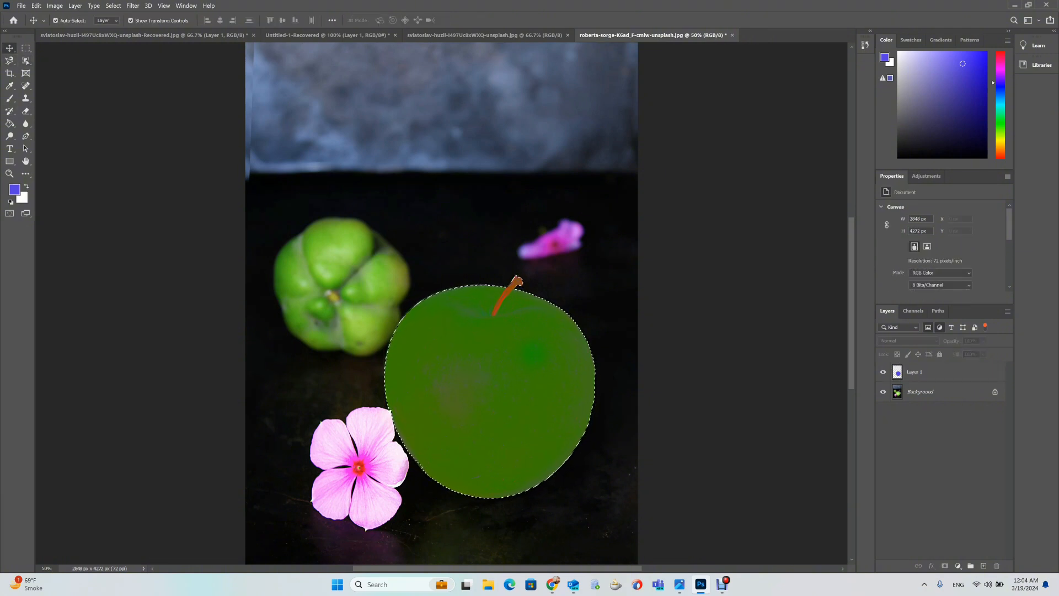
pyautogui.click(941, 372)
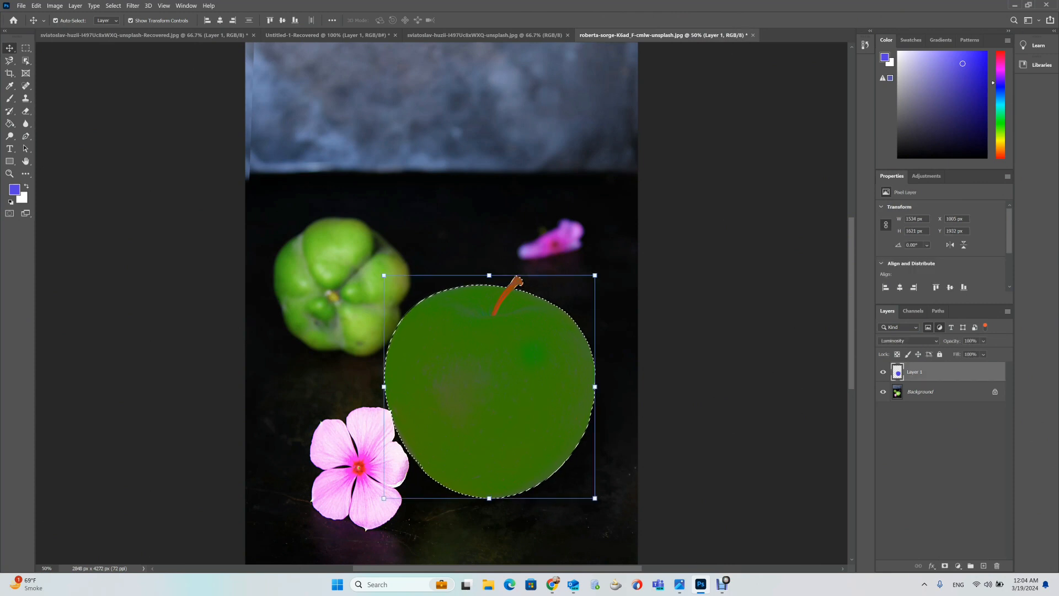
# Filter the Layers panel to show only type layers, then switch that filter off again.
pyautogui.click(899, 327)
pyautogui.click(899, 327)
pyautogui.click(952, 327)
pyautogui.click(928, 328)
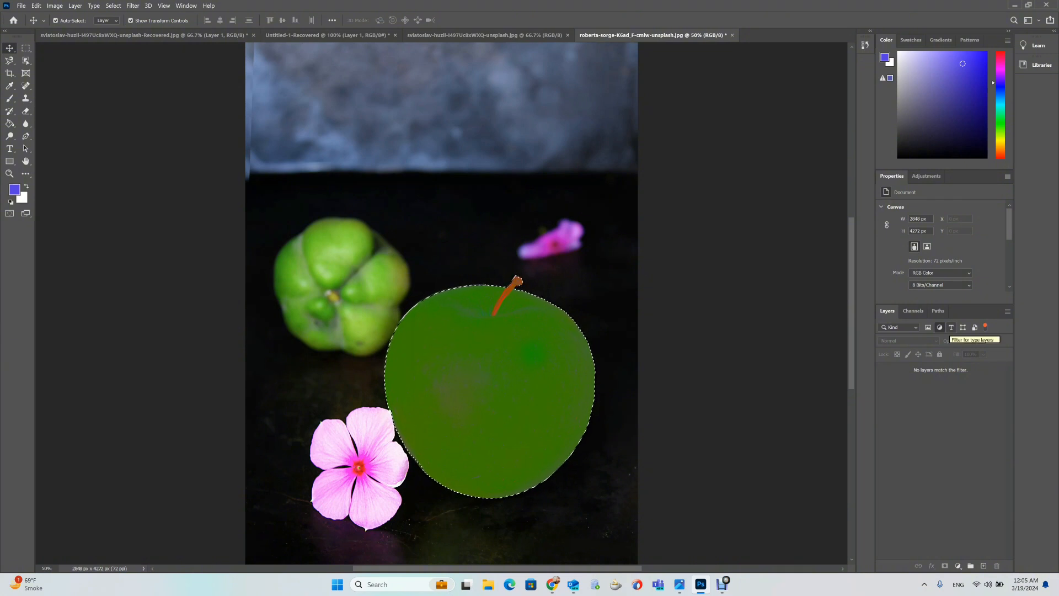
pyautogui.click(951, 328)
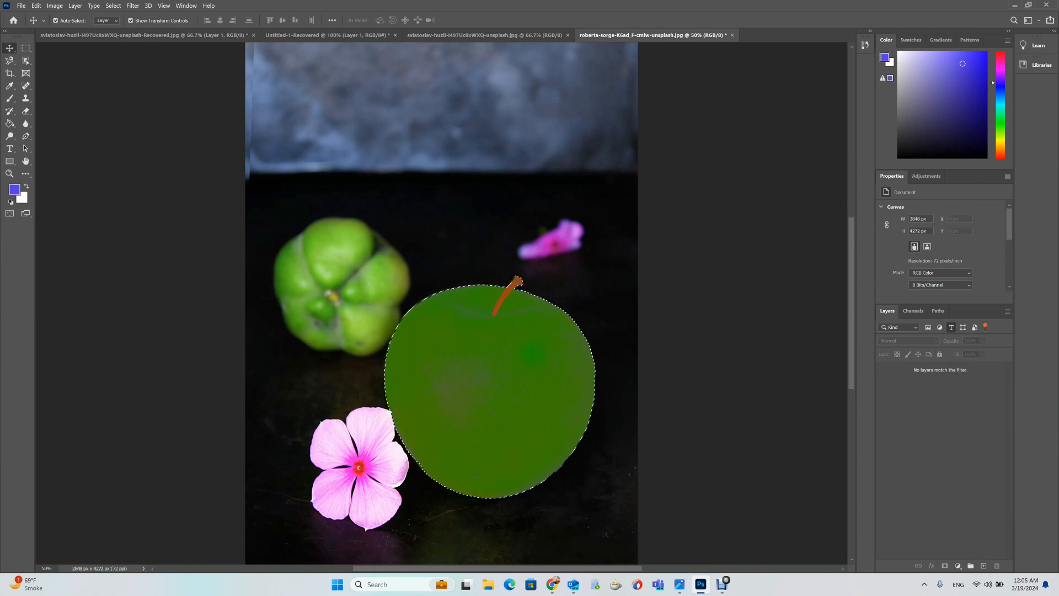
pyautogui.click(951, 328)
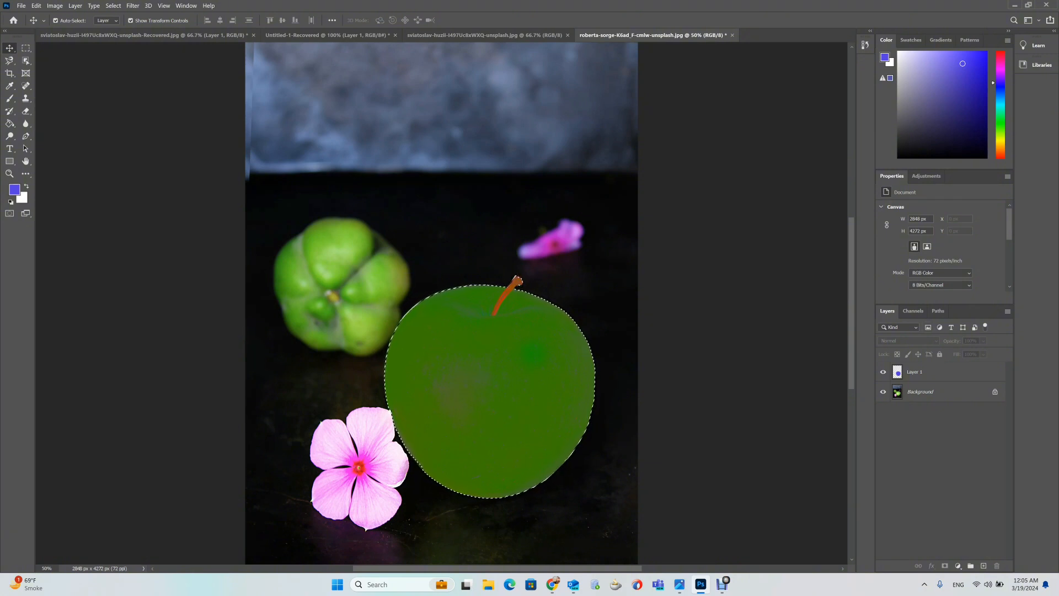
# Set the Layers panel filter to Name and search for layers named Layer.
pyautogui.click(899, 327)
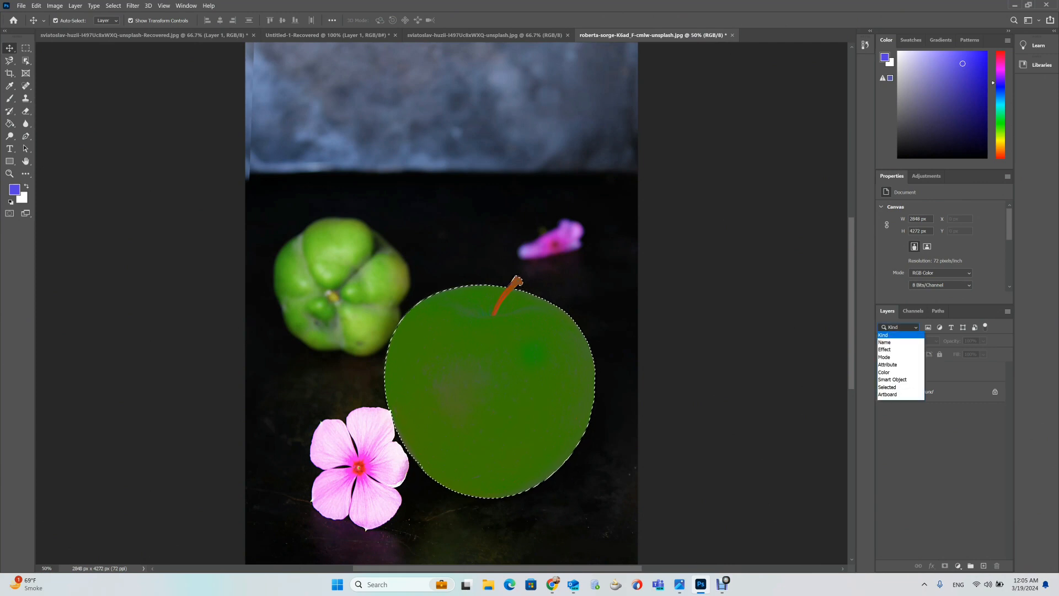
pyautogui.press('Down')
pyautogui.press('Down')
pyautogui.press('Down')
pyautogui.press('Down')
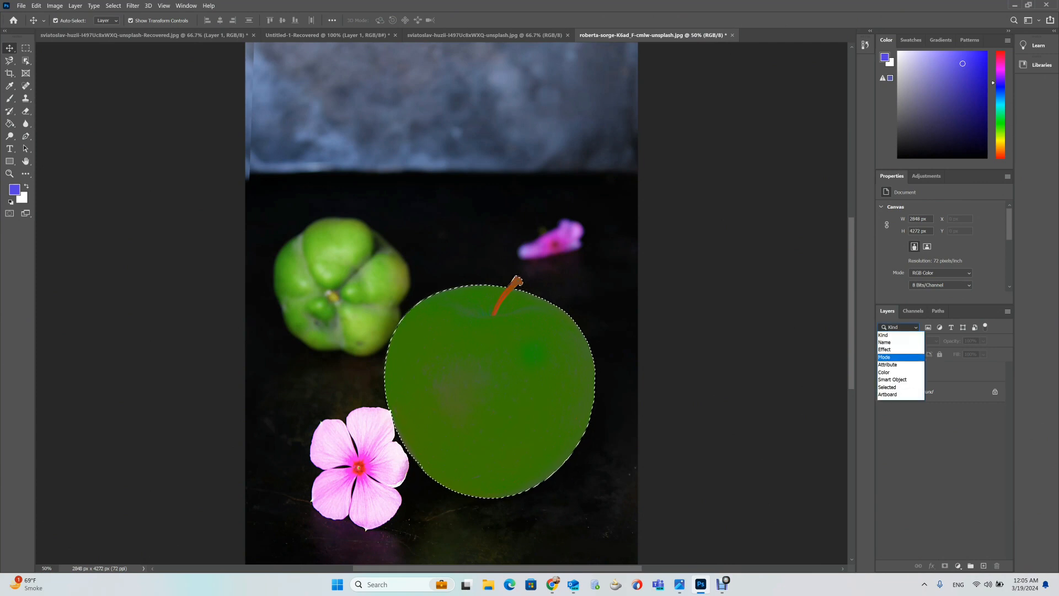
pyautogui.press('Down')
pyautogui.press('Down')
pyautogui.press('Down')
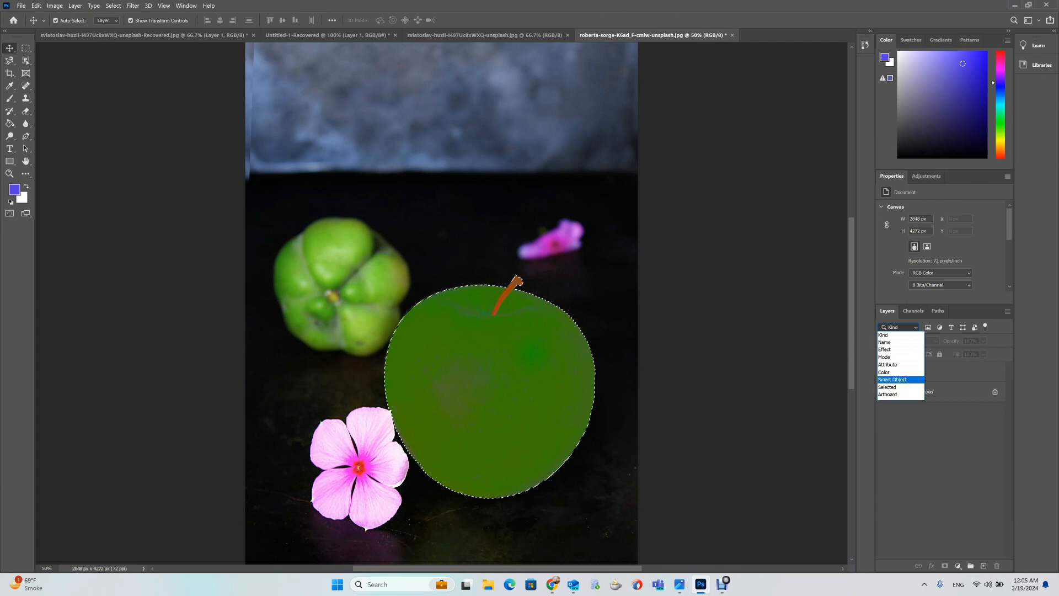
pyautogui.press('Down')
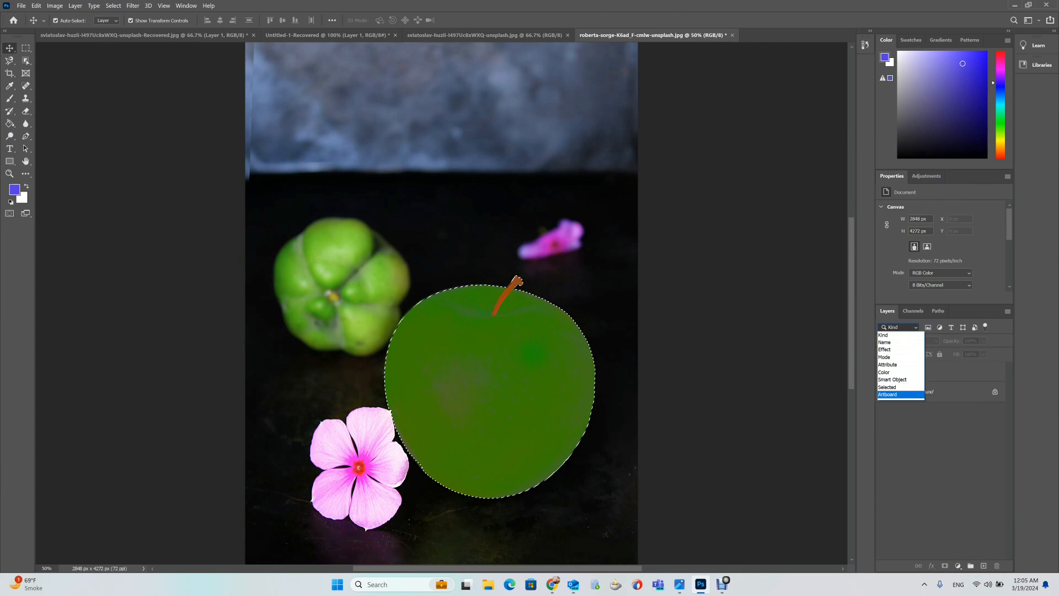
pyautogui.press('Up')
pyautogui.press('Up')
pyautogui.press('Up')
pyautogui.press('Up')
pyautogui.press('Up')
pyautogui.press('Up')
pyautogui.press('Up')
pyautogui.press('Return')
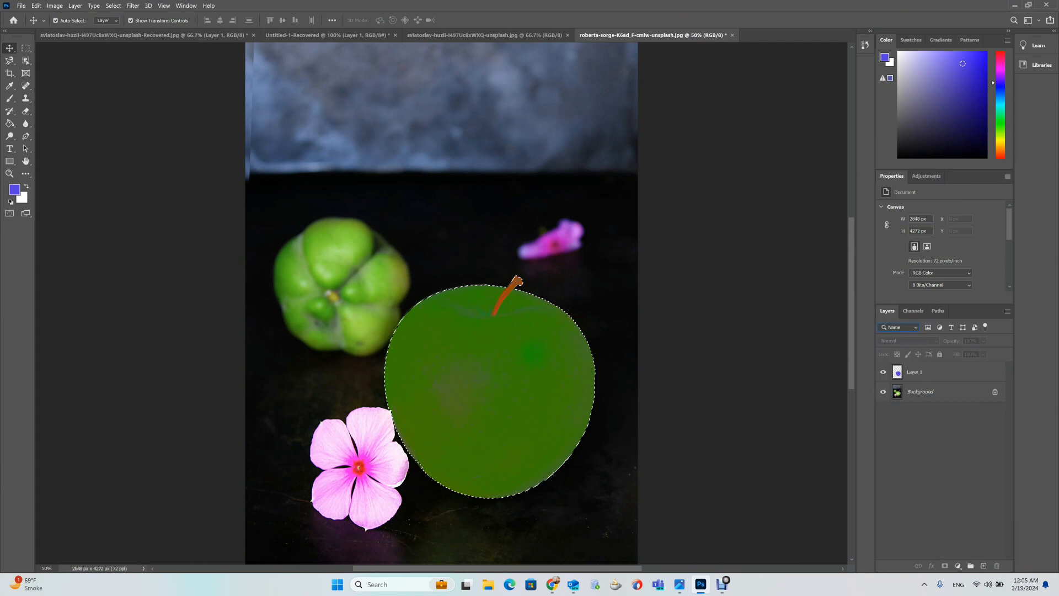
pyautogui.press('Return')
pyautogui.press('Escape')
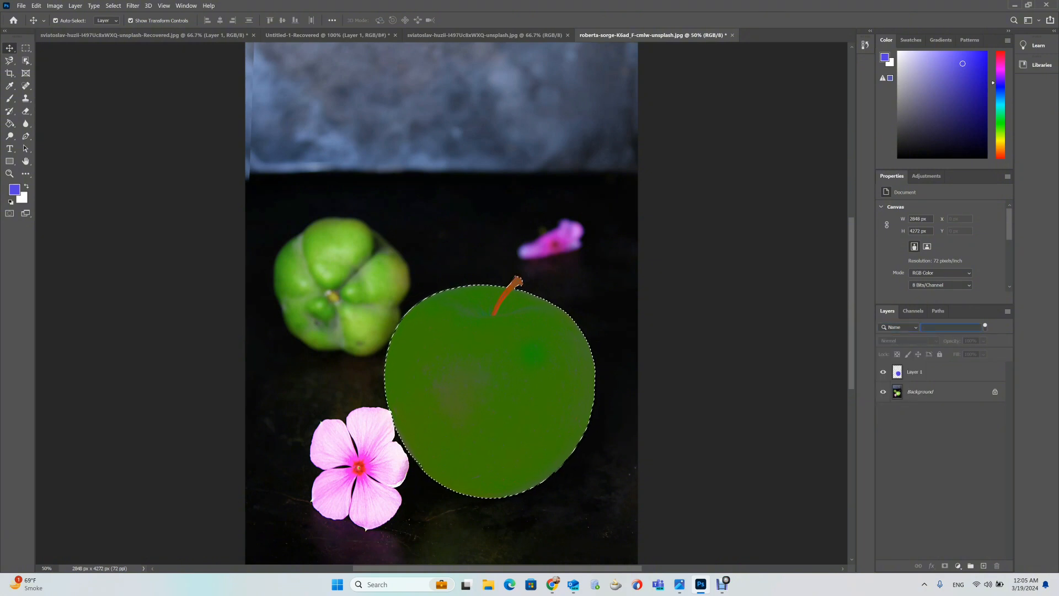
pyautogui.write('ZL')
pyautogui.press('BackSpace')
pyautogui.press('BackSpace')
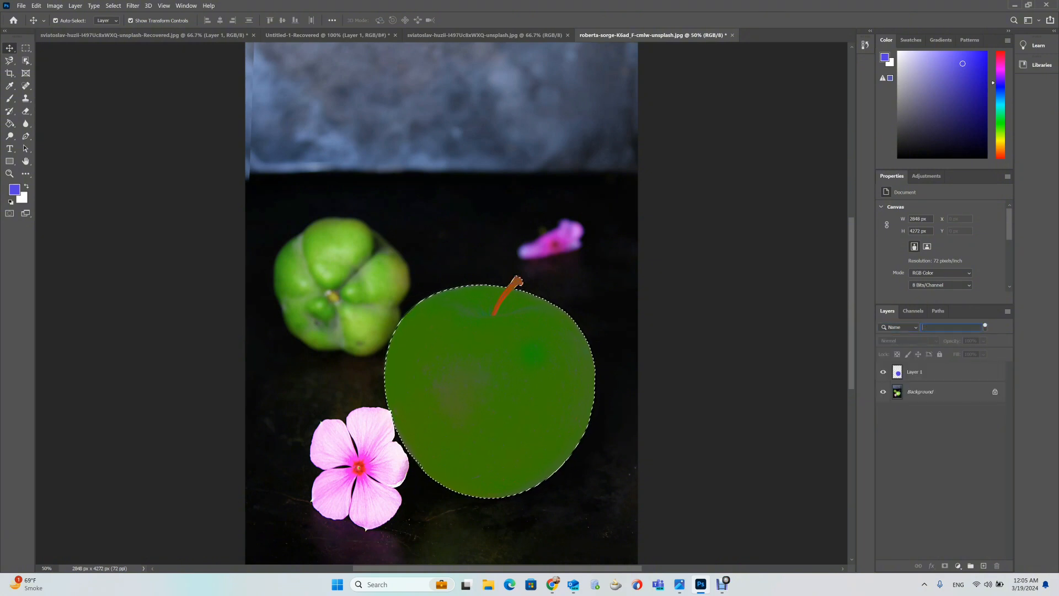
pyautogui.write('Layer')
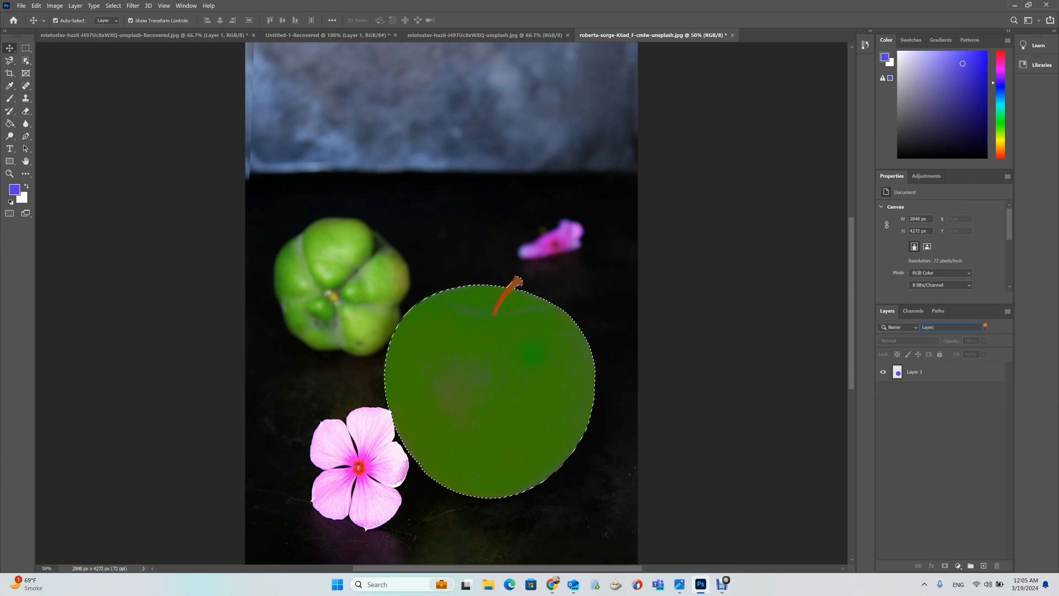